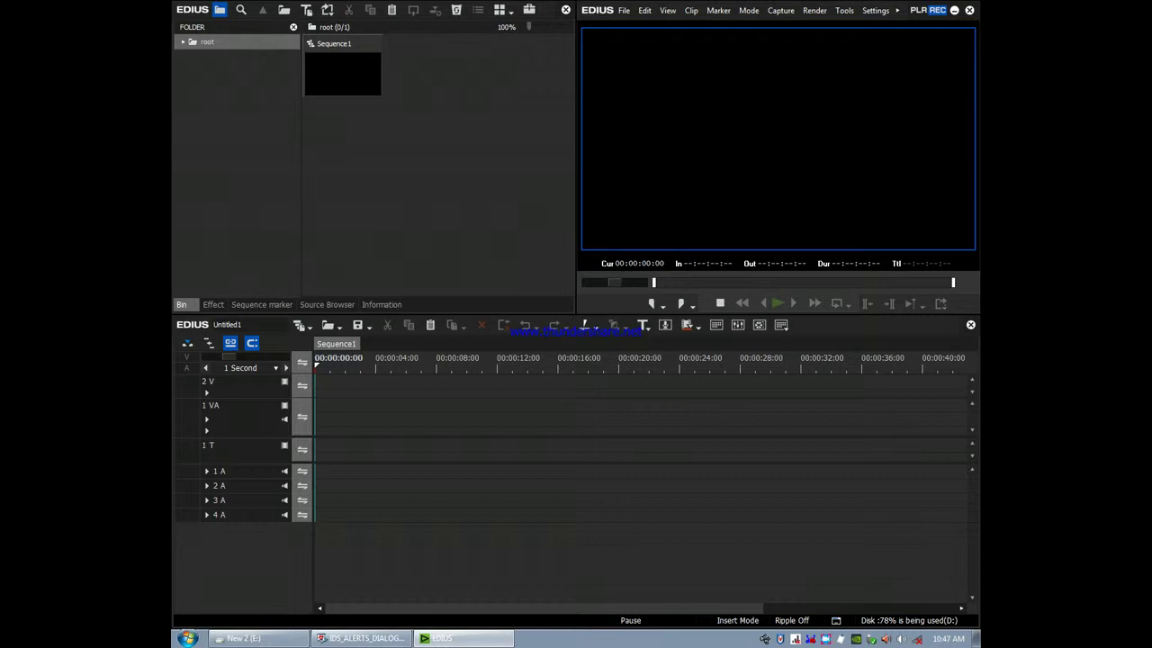
# Import the sequence from the Duppatta sarak project file in the Mehndi Girl folder
pyautogui.hotkey('ctrl', 'shift', 'o')
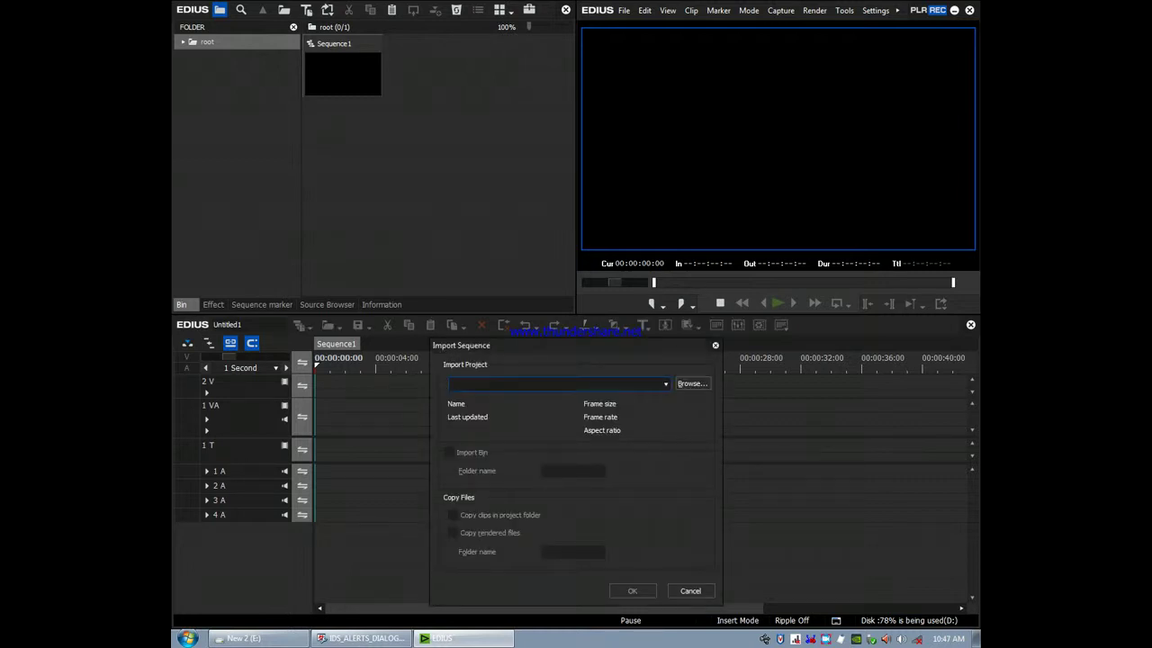
pyautogui.click(693, 385)
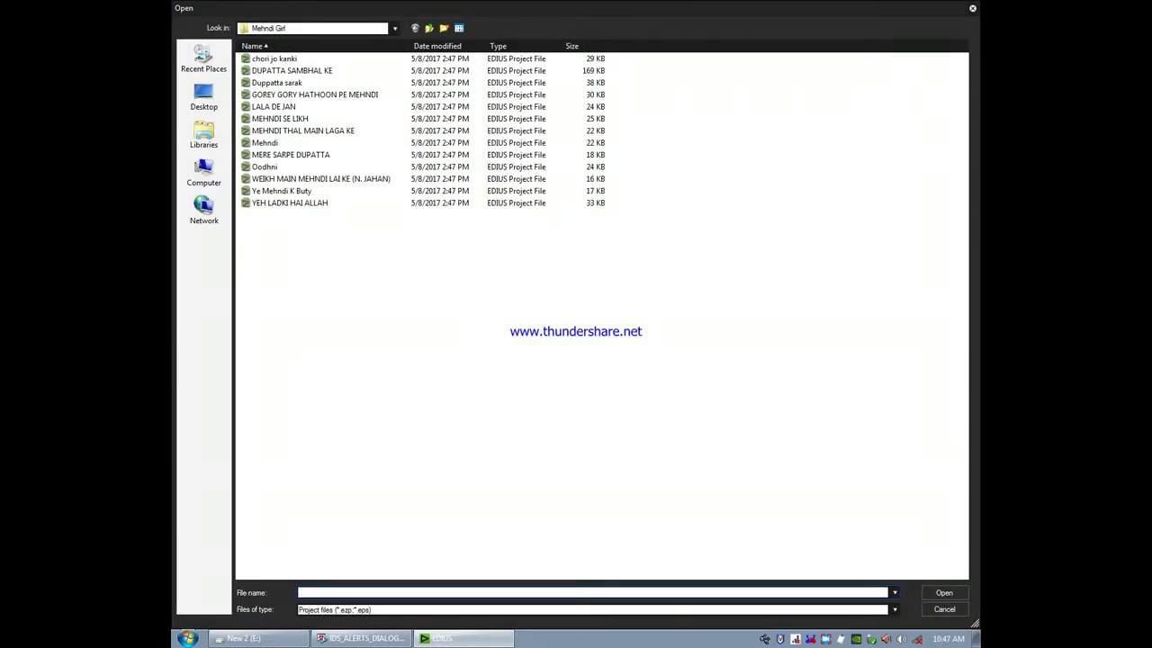
pyautogui.click(282, 83)
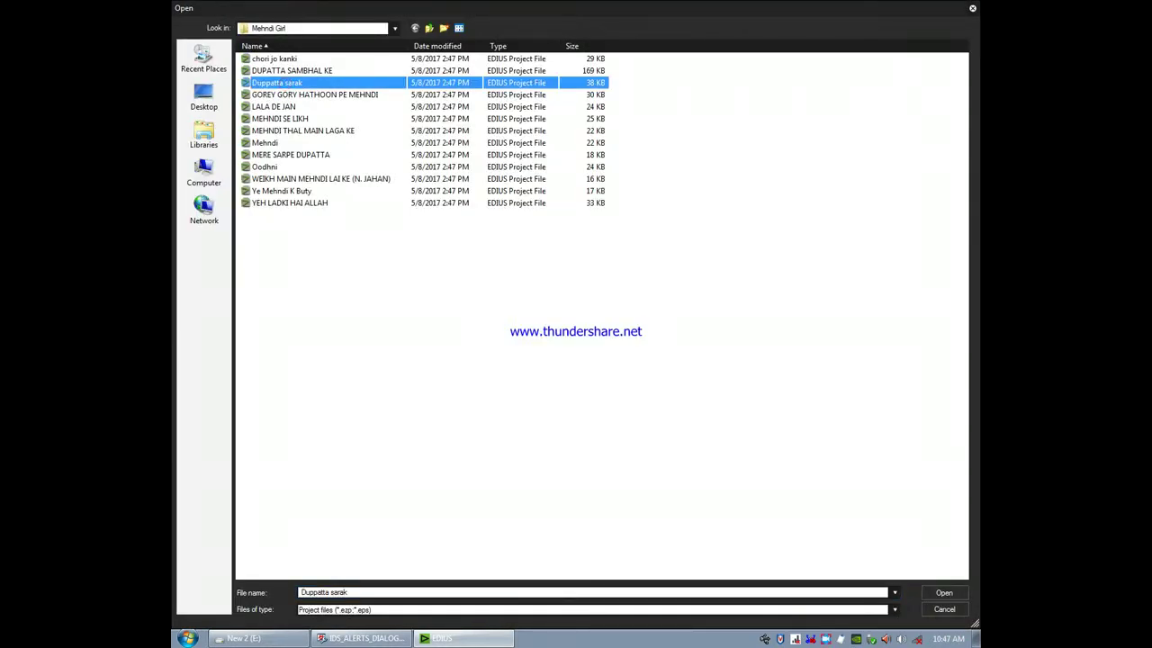
pyautogui.click(930, 591)
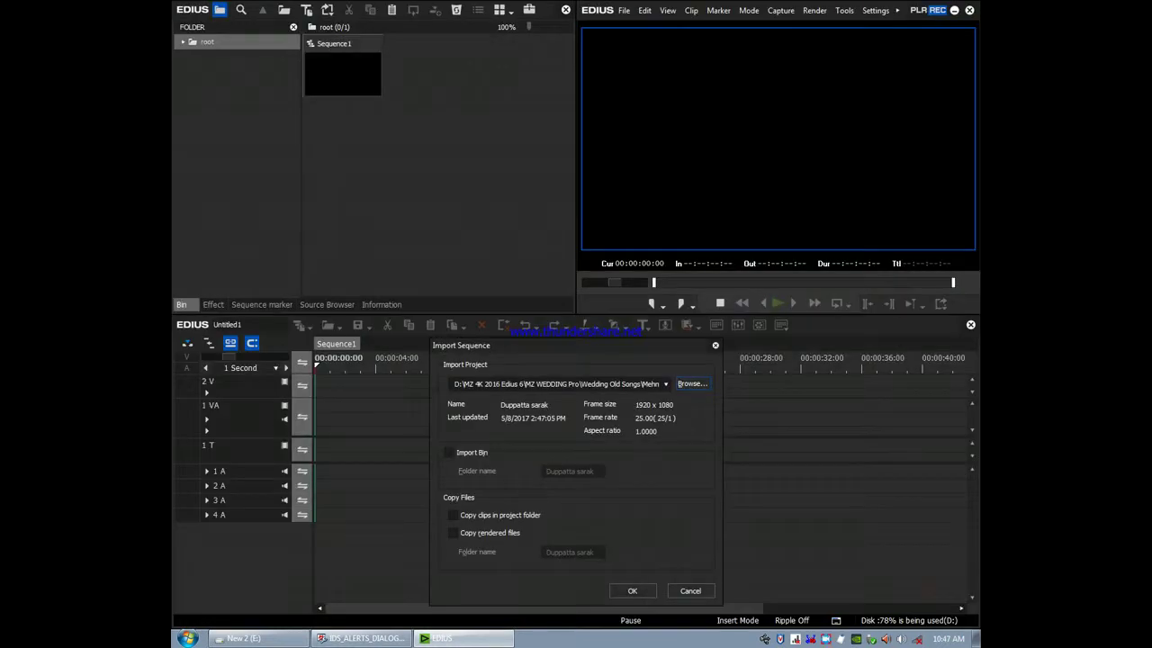
pyautogui.press('Return')
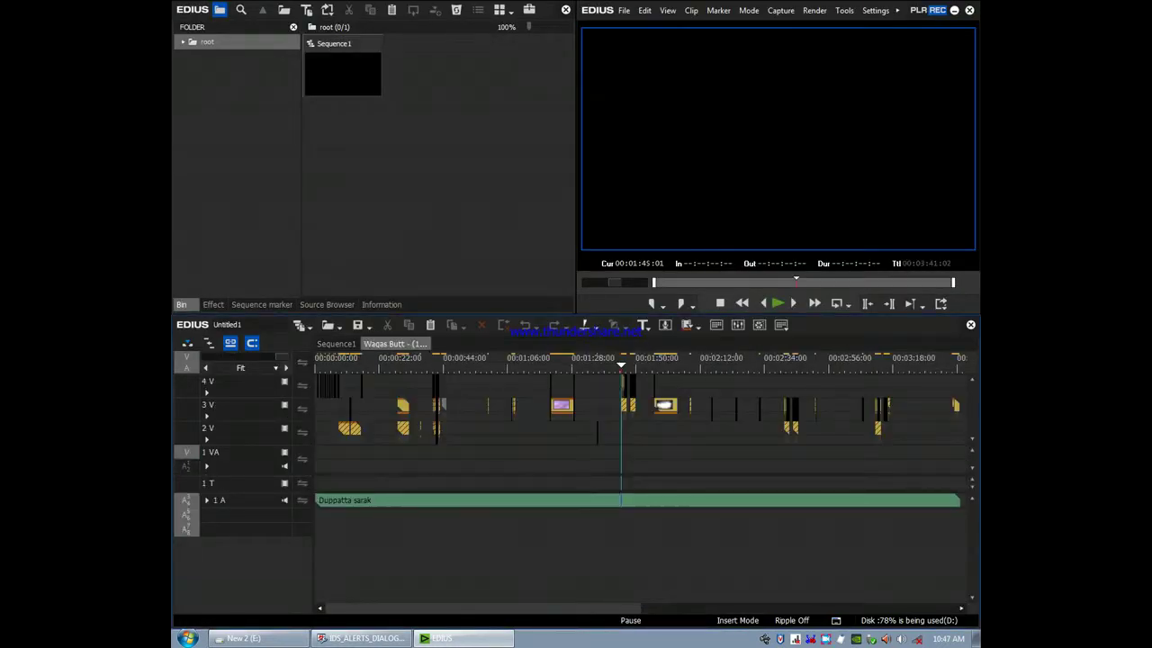
# Examine the imported sequence's clip layout at several timeline scales and play back its opening seconds
pyautogui.moveTo(621, 365); pyautogui.dragTo(315, 405)
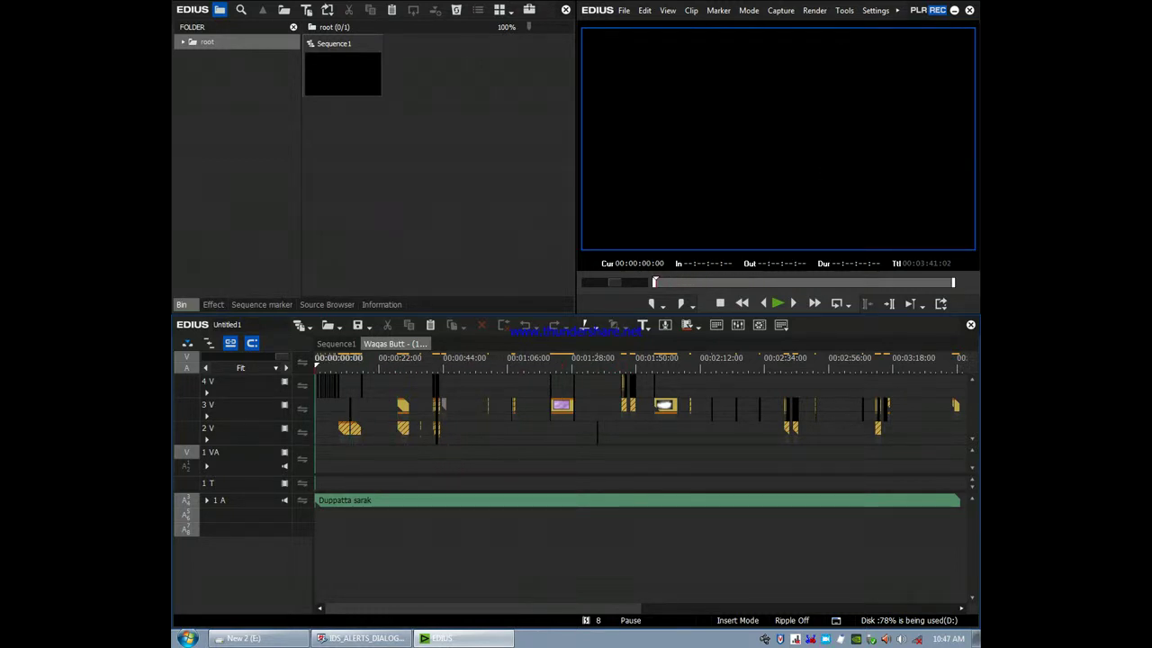
pyautogui.scroll(-1, 641, 440)
pyautogui.scroll(3, 641, 441)
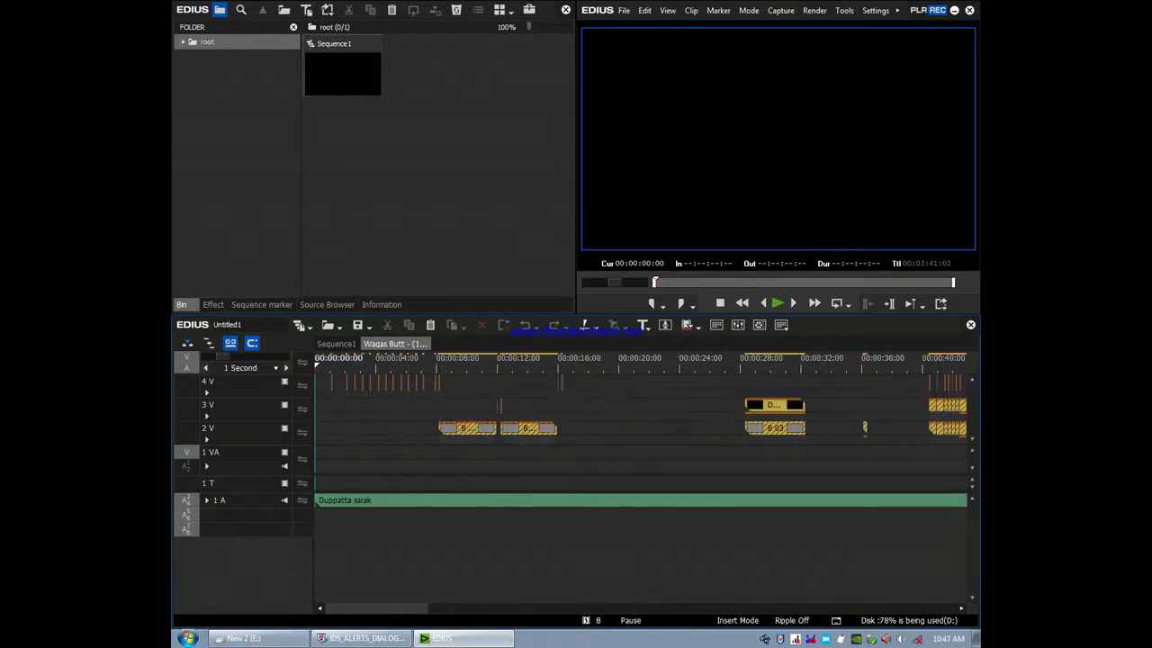
pyautogui.press('ctrl+KP_Add')
pyautogui.click(340, 364)
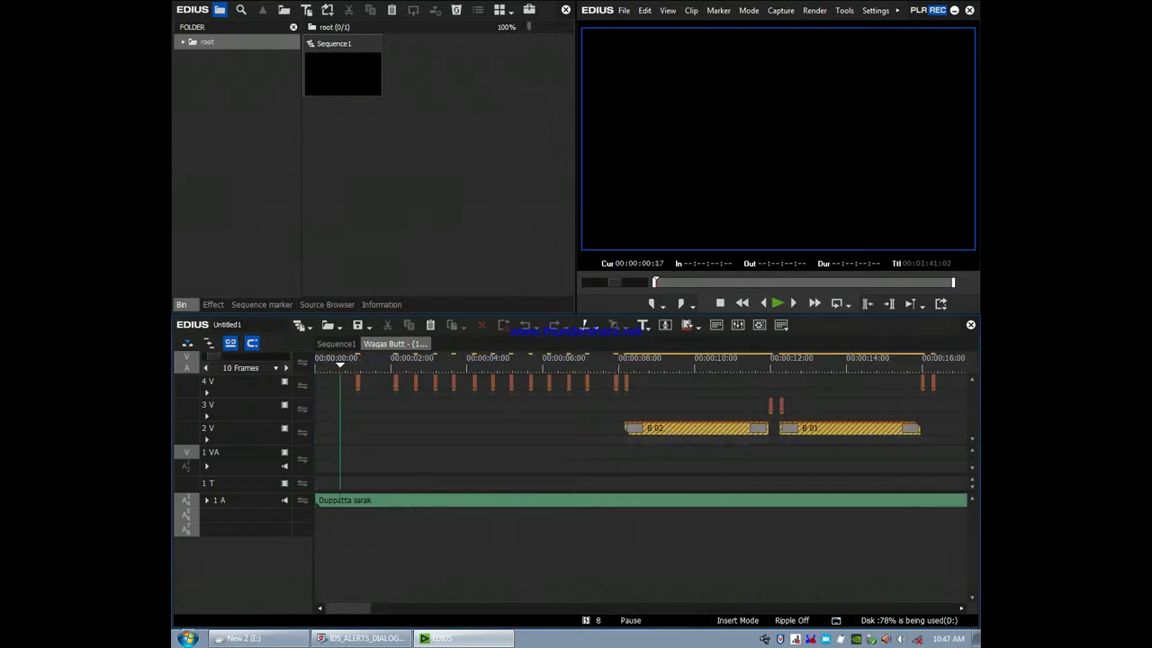
pyautogui.moveTo(340, 364); pyautogui.dragTo(360, 364)
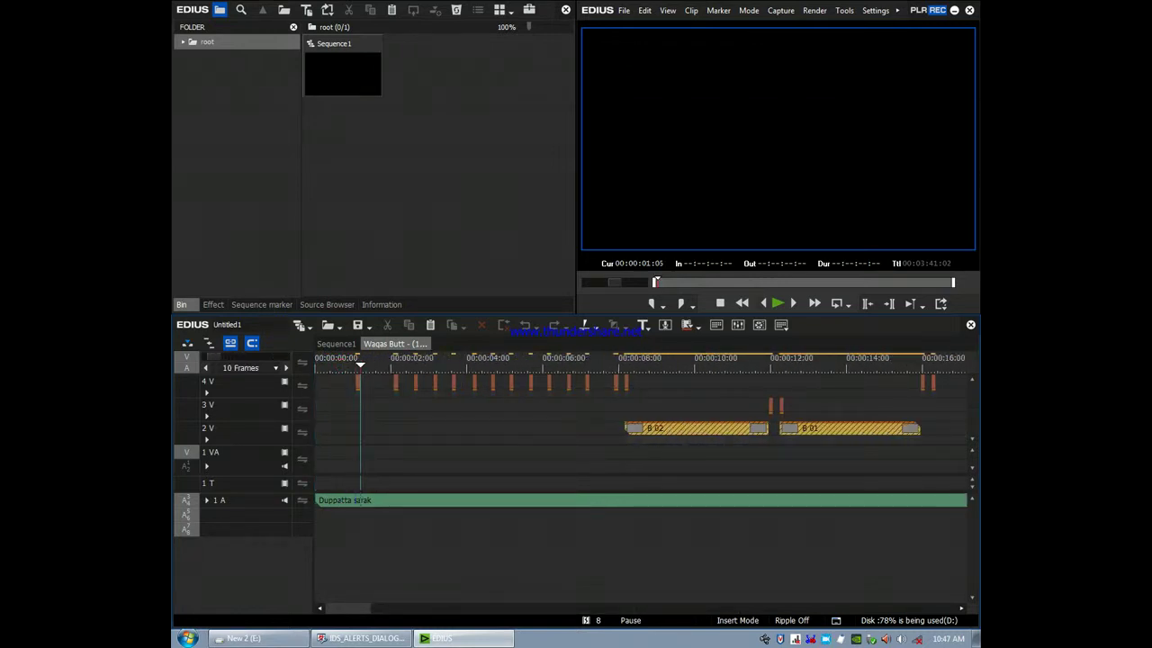
pyautogui.press('space')
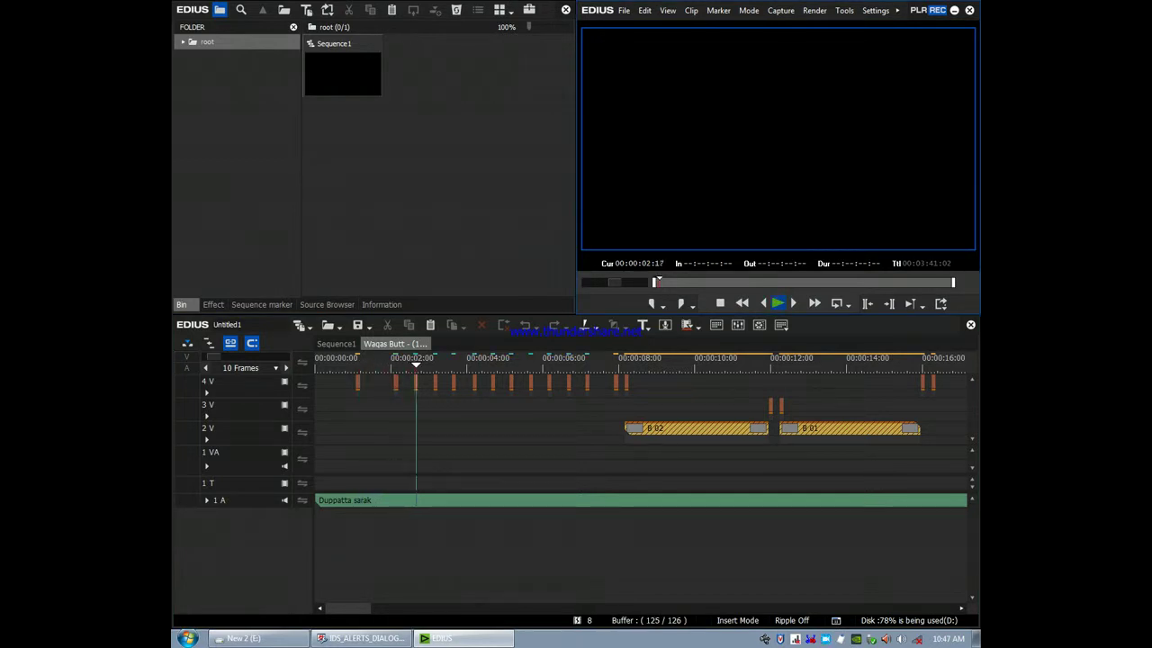
pyautogui.press('space')
pyautogui.moveTo(647, 364); pyautogui.dragTo(398, 387)
pyautogui.press('Home')
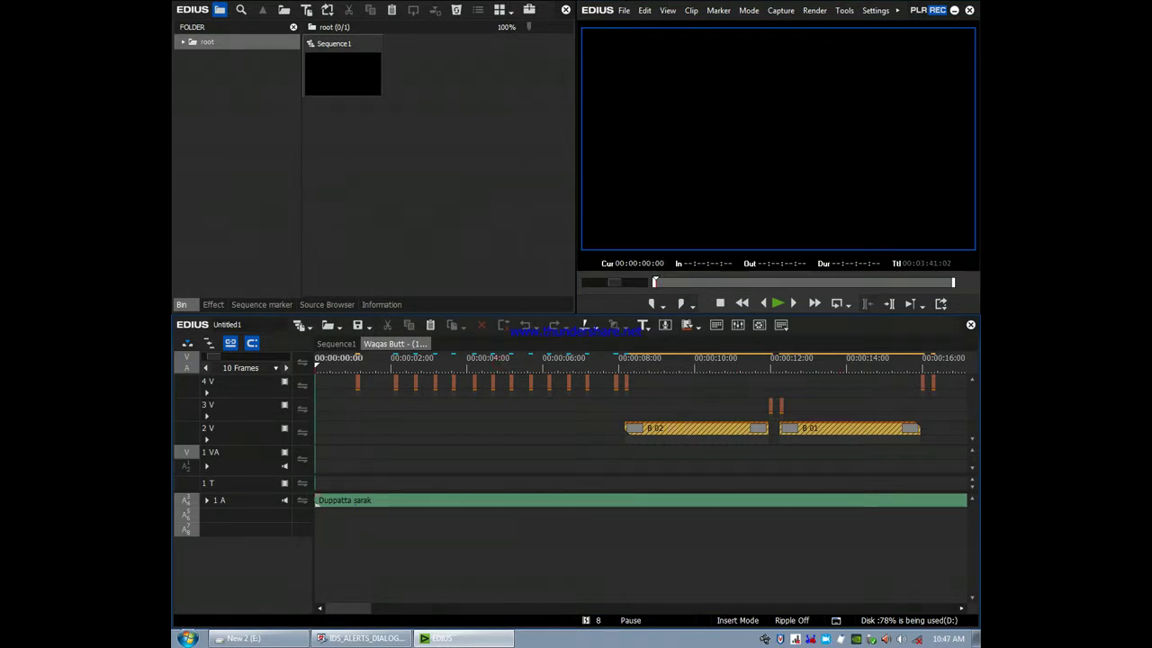
pyautogui.press('ctrl+KP_Add')
pyautogui.press('ctrl+KP_Add')
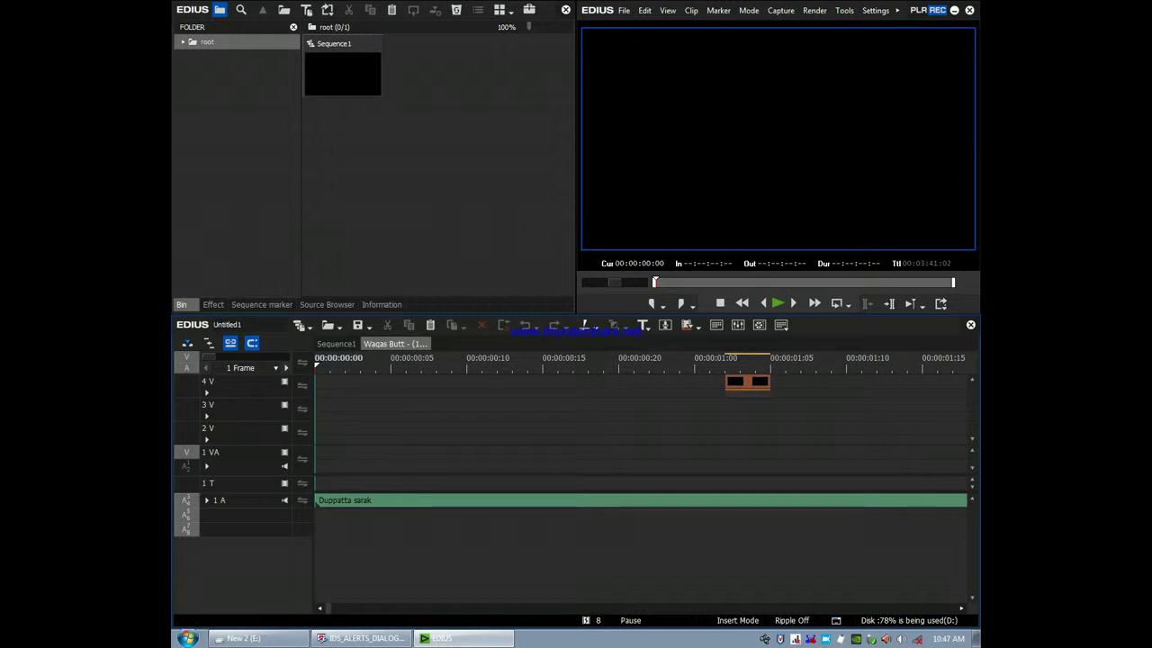
pyautogui.press('ctrl+KP_Subtract')
pyautogui.press('ctrl+KP_Subtract')
pyautogui.press('ctrl+KP_Subtract')
pyautogui.press('ctrl+KP_Subtract')
pyautogui.press('ctrl+KP_Subtract')
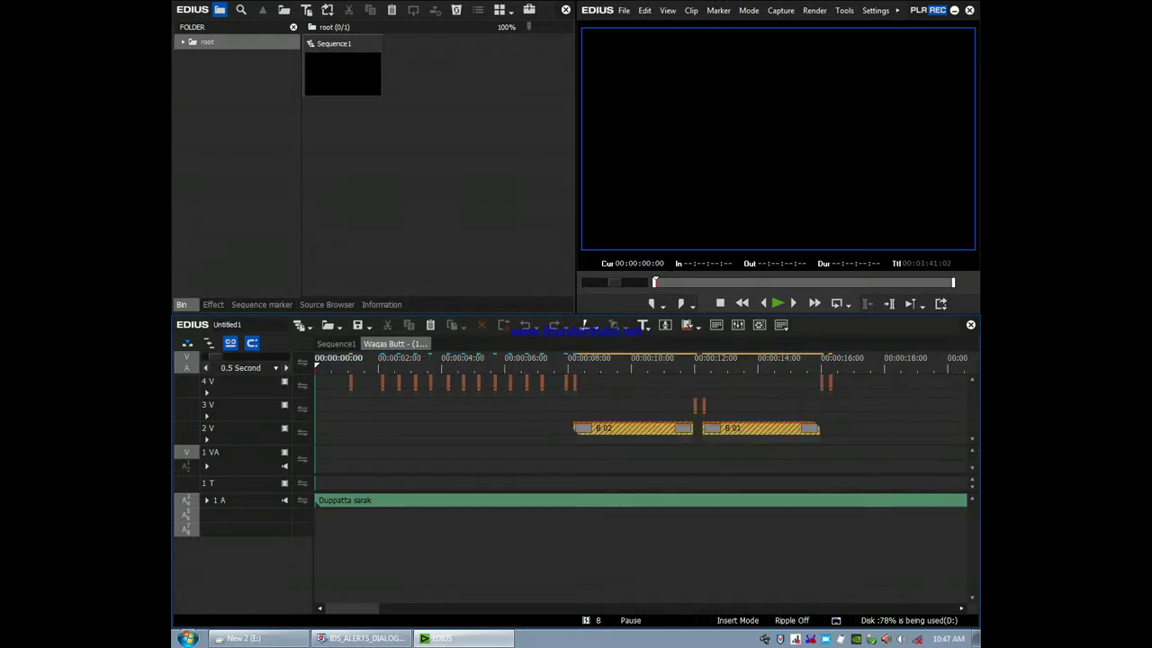
pyautogui.press('ctrl+KP_Subtract')
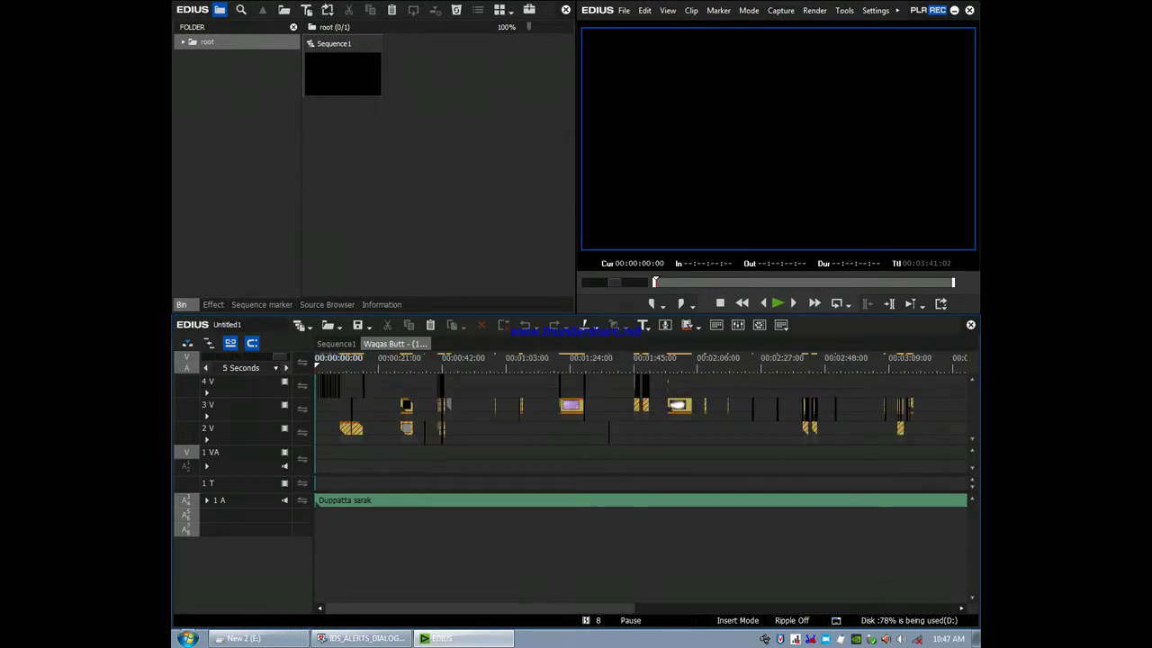
# Place all clips G 01 to G 10 from bin folder g at the start of the 1 VA track
pyautogui.click(183, 42)
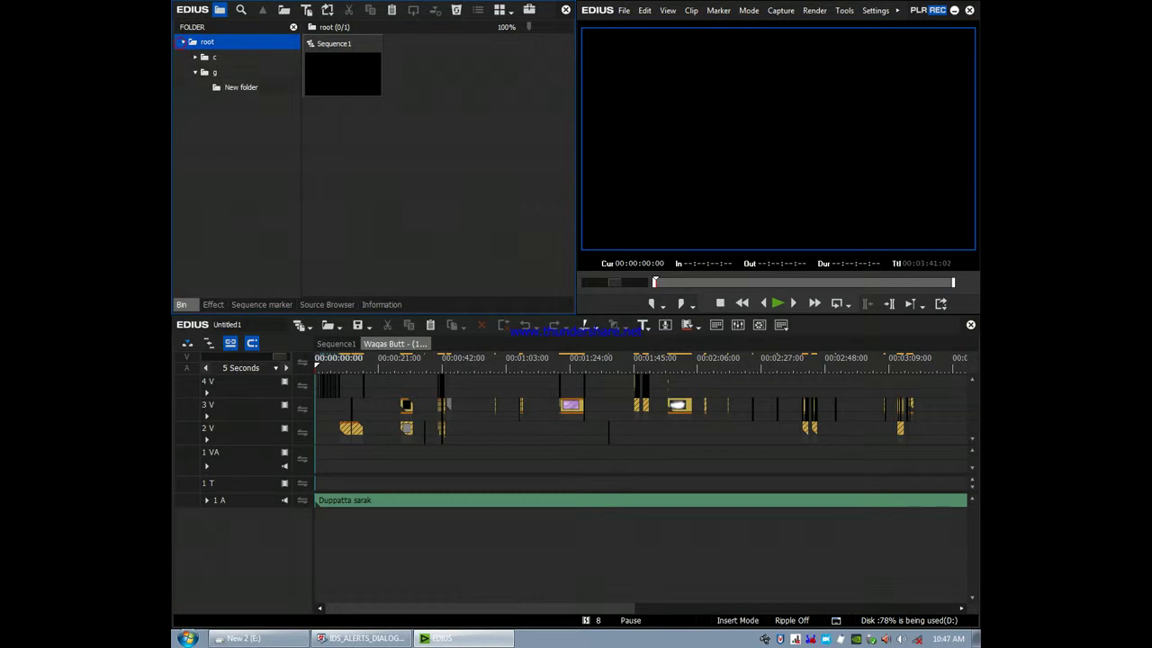
pyautogui.click(214, 56)
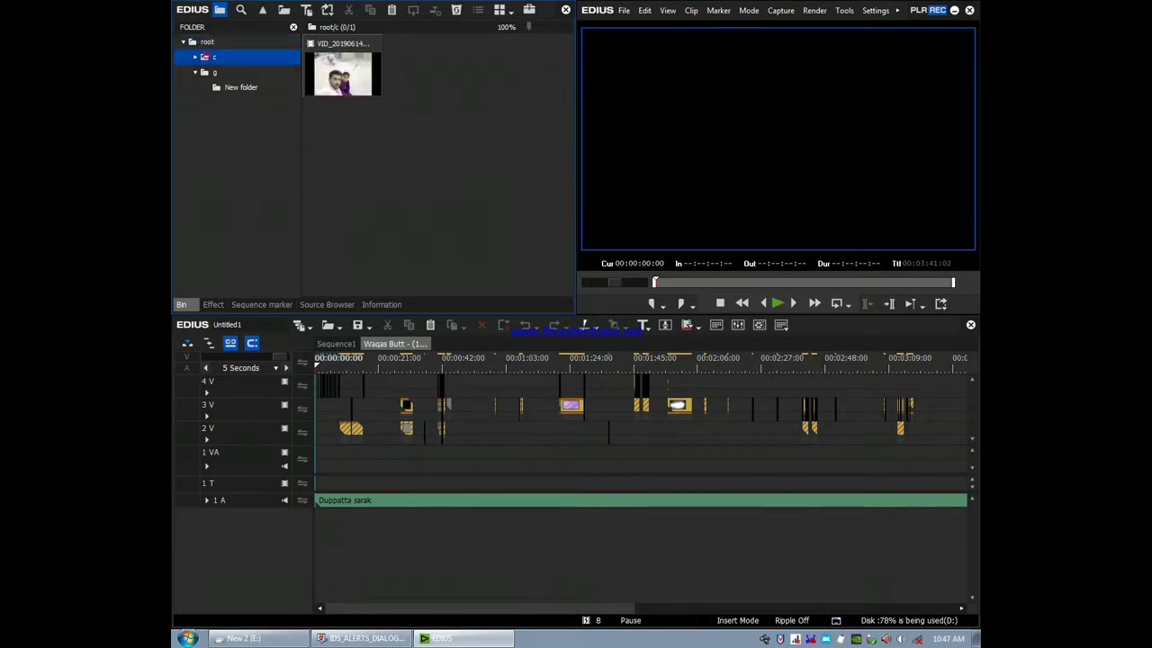
pyautogui.click(215, 72)
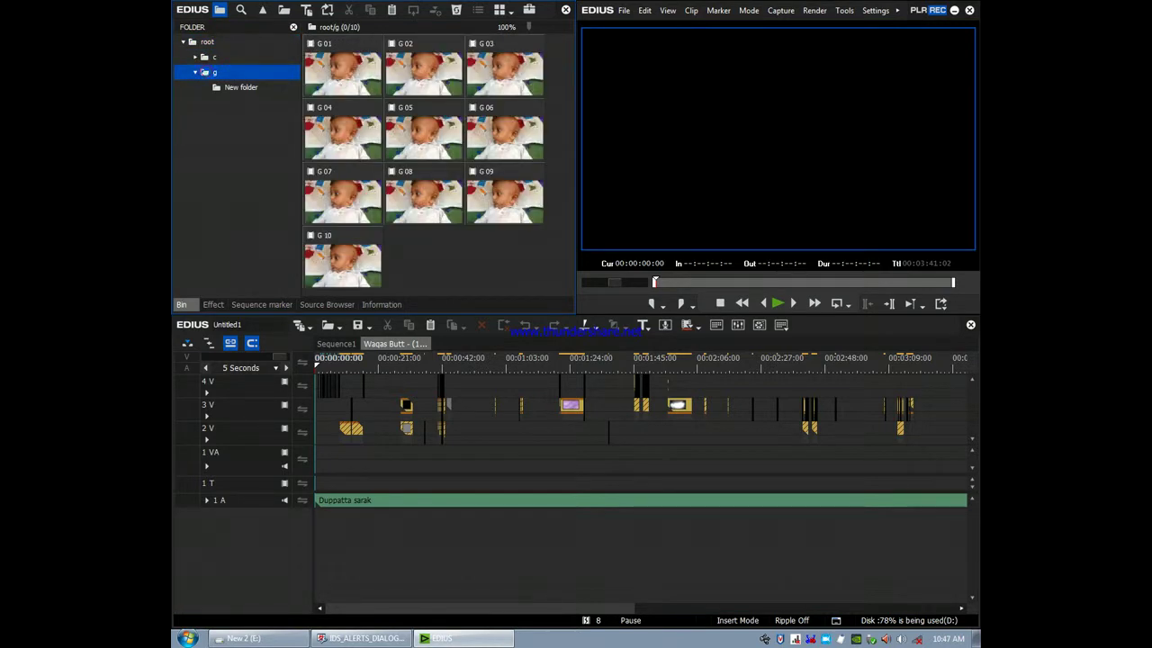
pyautogui.moveTo(513, 272); pyautogui.dragTo(324, 458)
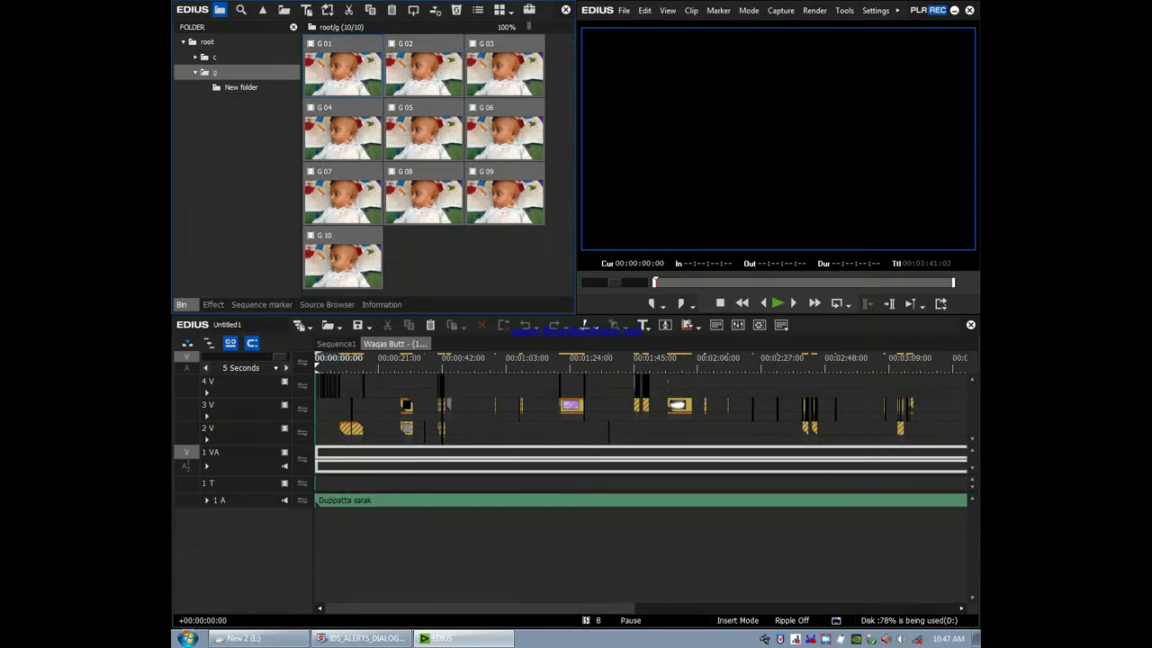
pyautogui.moveTo(342, 461); pyautogui.dragTo(342, 460)
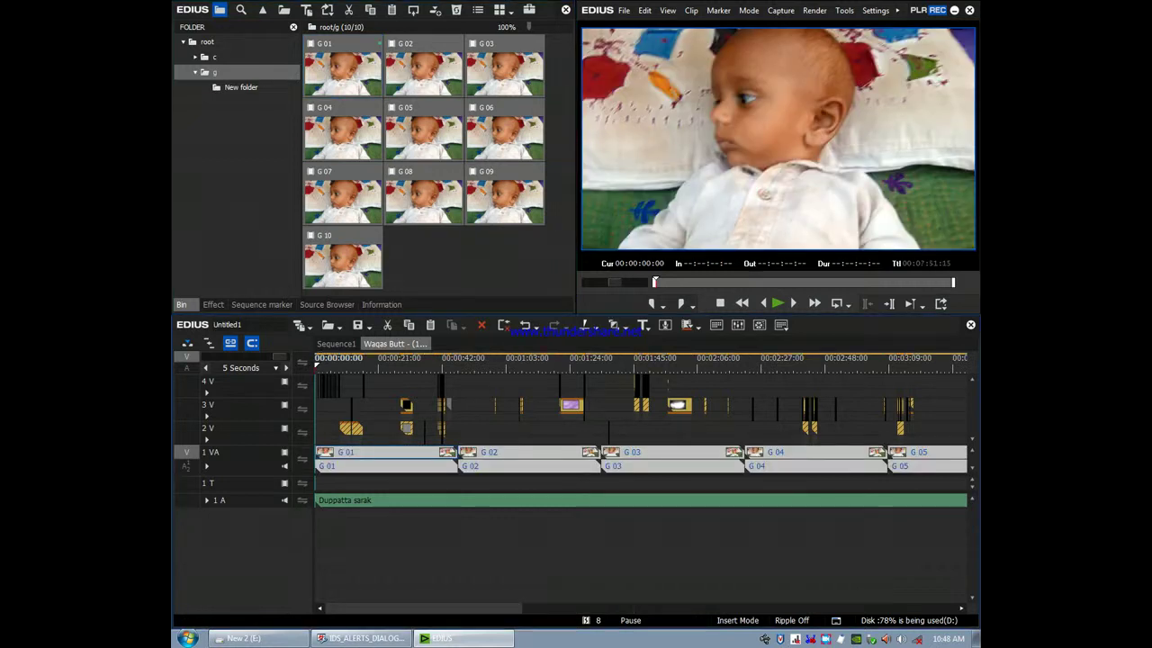
# Play the sequence's opening with the added clips and mute the 1 VA track's audio
pyautogui.press('space')
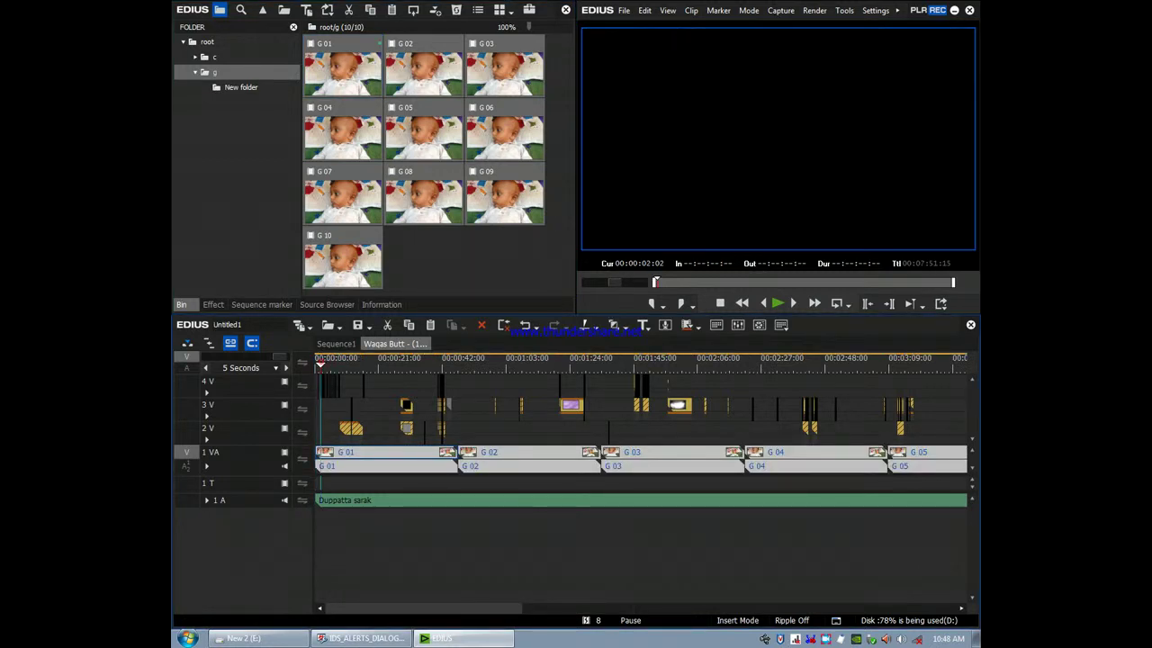
pyautogui.press('Home')
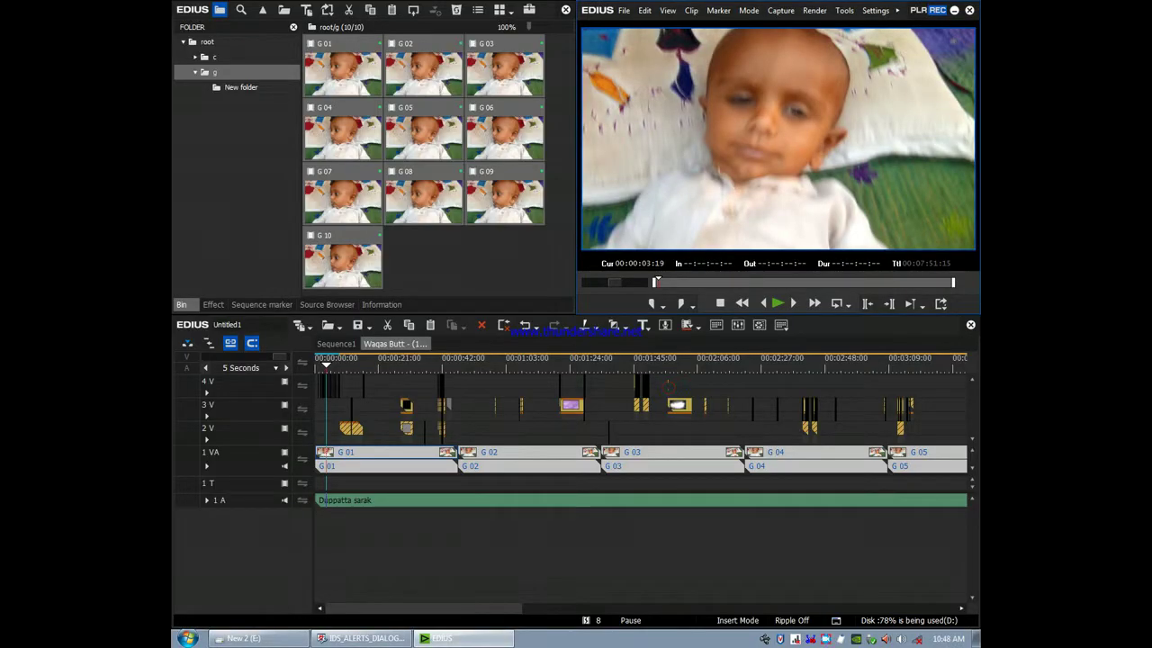
pyautogui.click(284, 466)
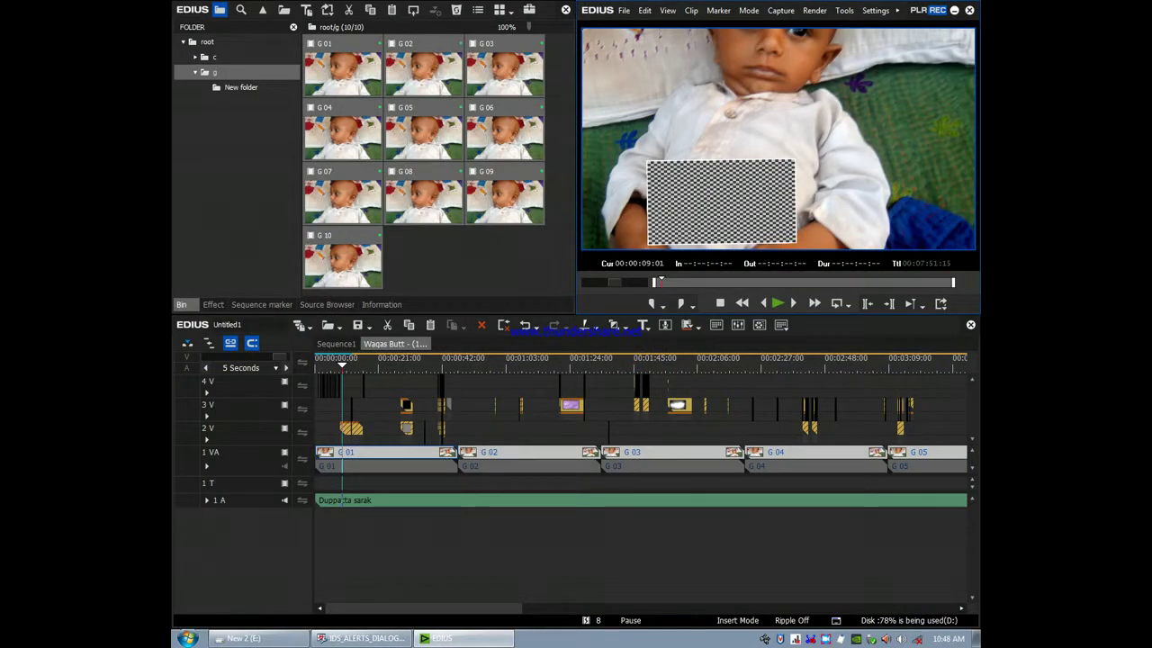
# Replace the B 02 placeholder on the 2 V track with clip G 07 from the New folder bin
pyautogui.hotkey('ctrl', '+')
pyautogui.hotkey('ctrl', '+')
pyautogui.hotkey('ctrl', '+')
pyautogui.hotkey('ctrl', '+')
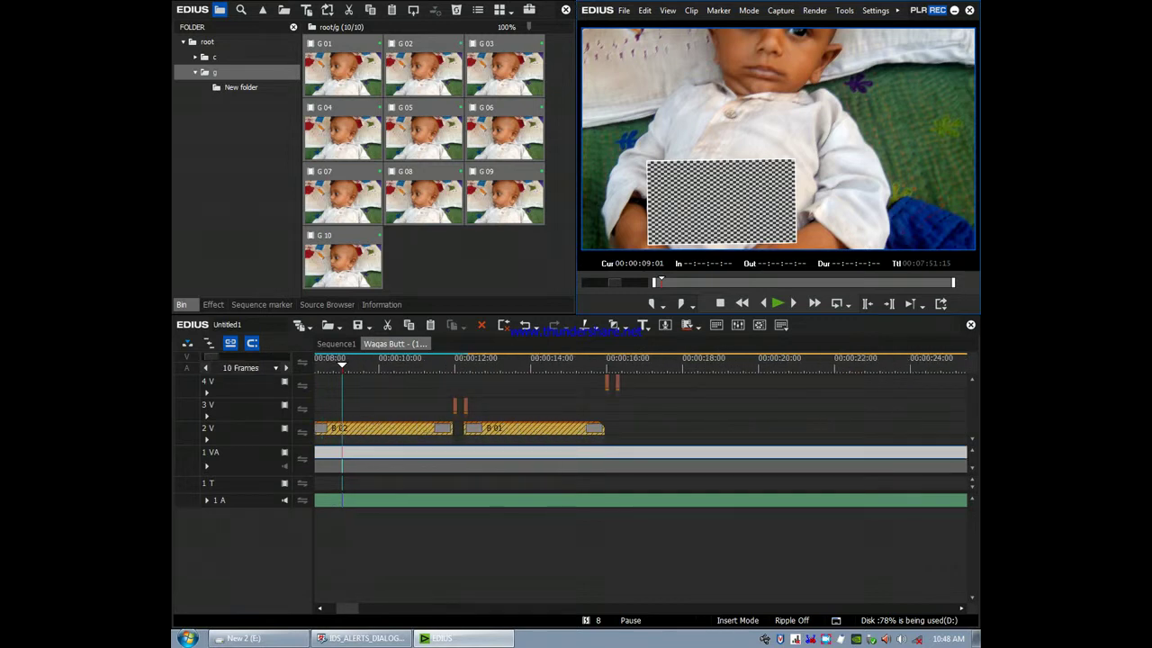
pyautogui.moveTo(346, 608); pyautogui.dragTo(338, 609)
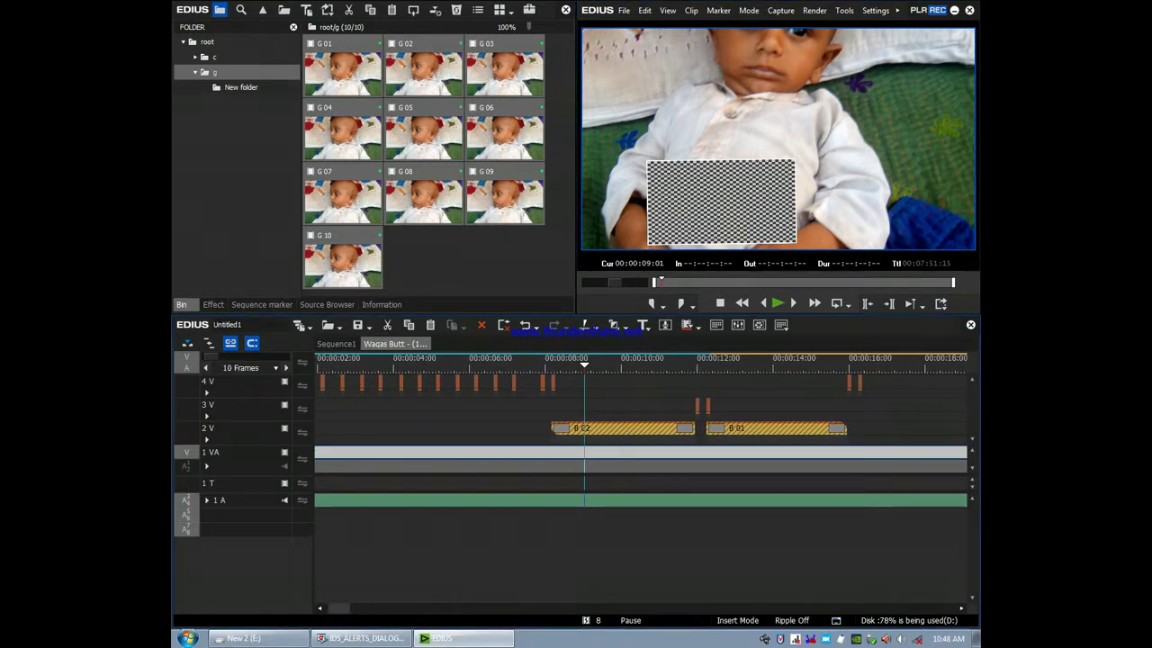
pyautogui.click(219, 87)
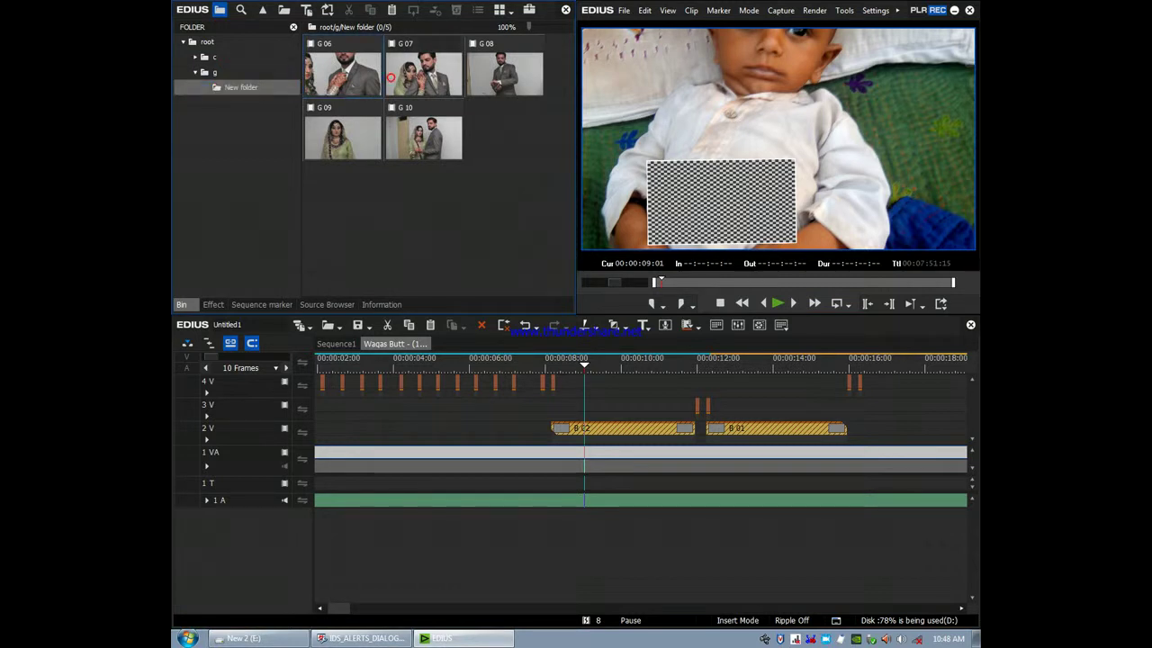
pyautogui.click(385, 74)
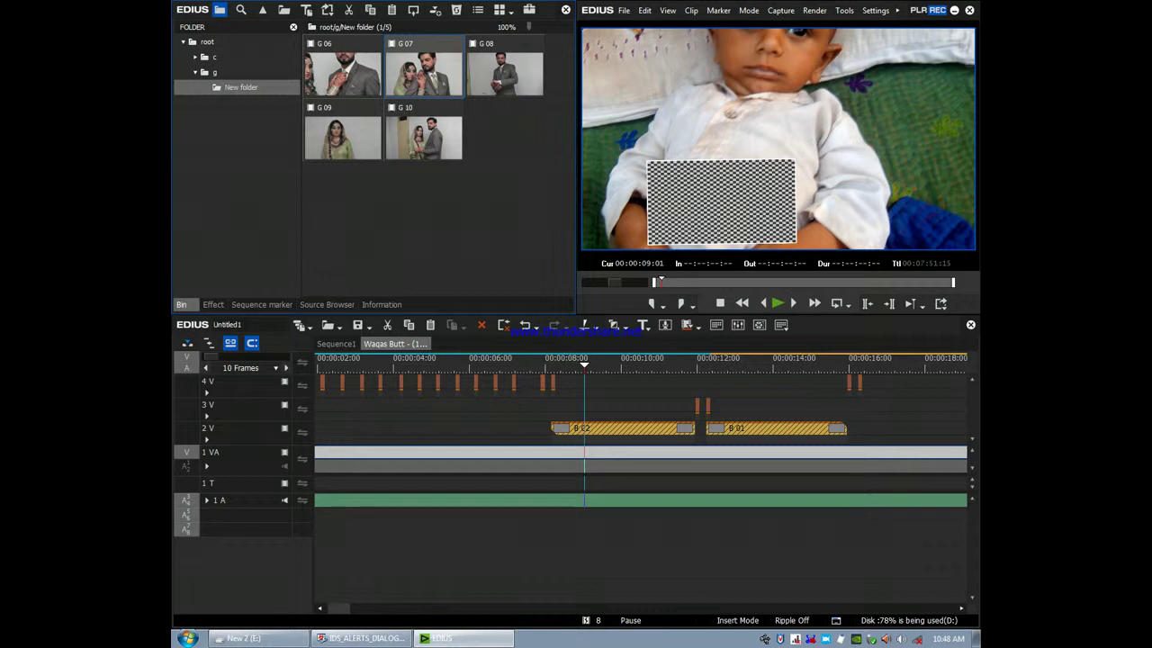
pyautogui.click(623, 428)
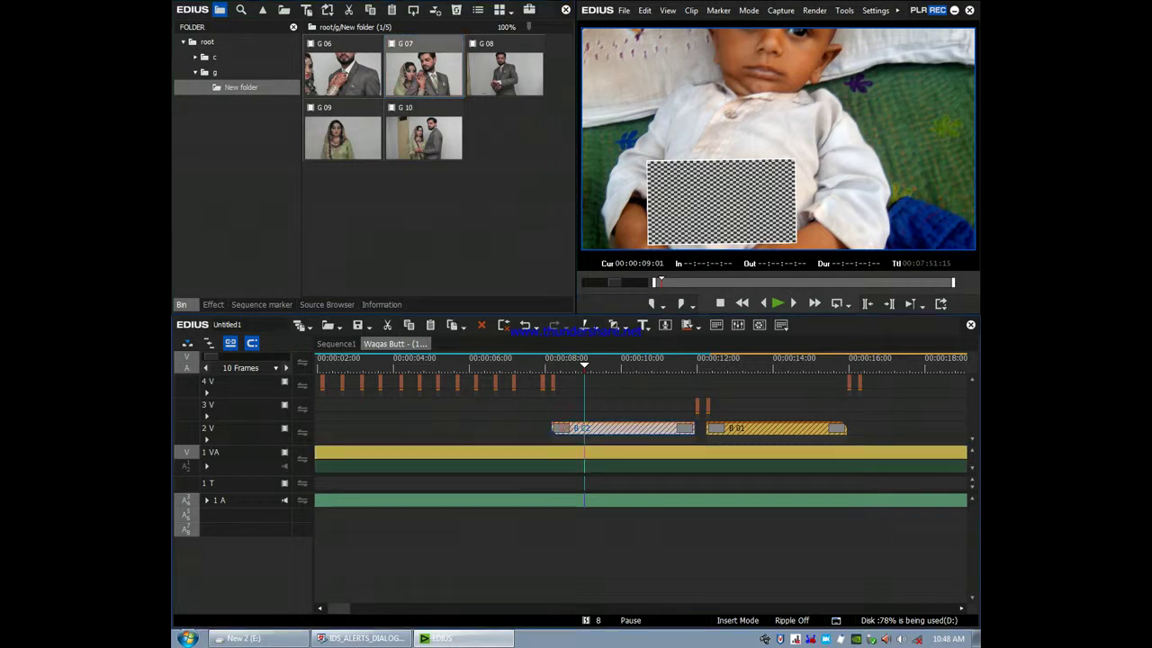
pyautogui.hotkey('shift', 'r')
# Replace the B 01 placeholder on the 2 V track with clip G 10
pyautogui.click(345, 139)
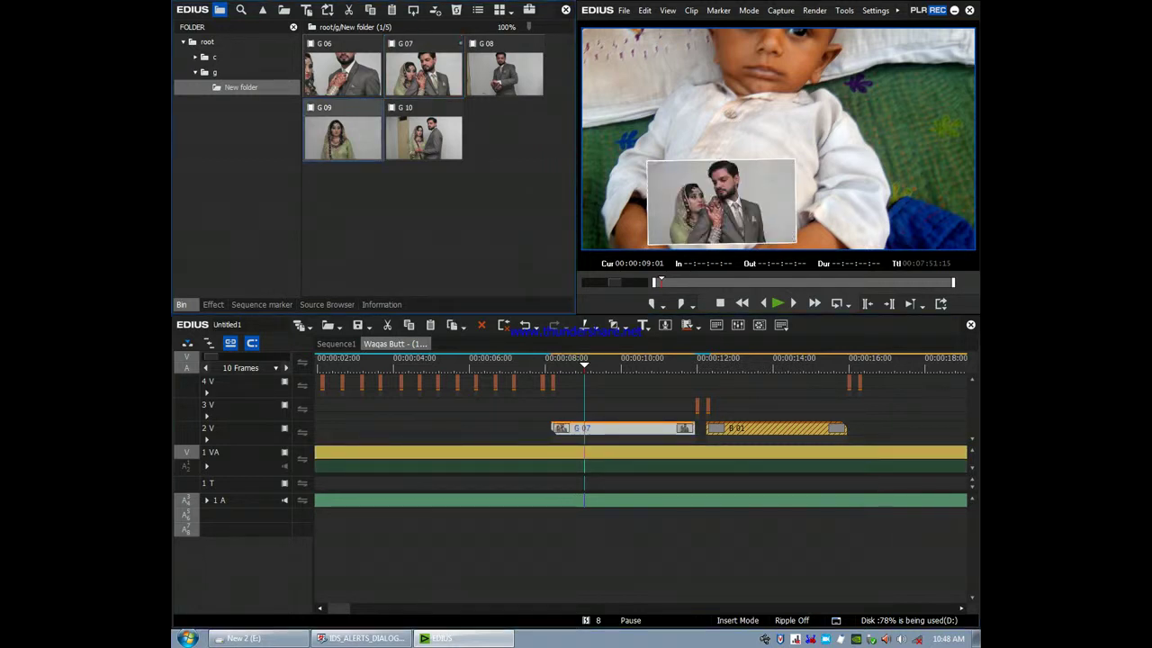
pyautogui.click(422, 138)
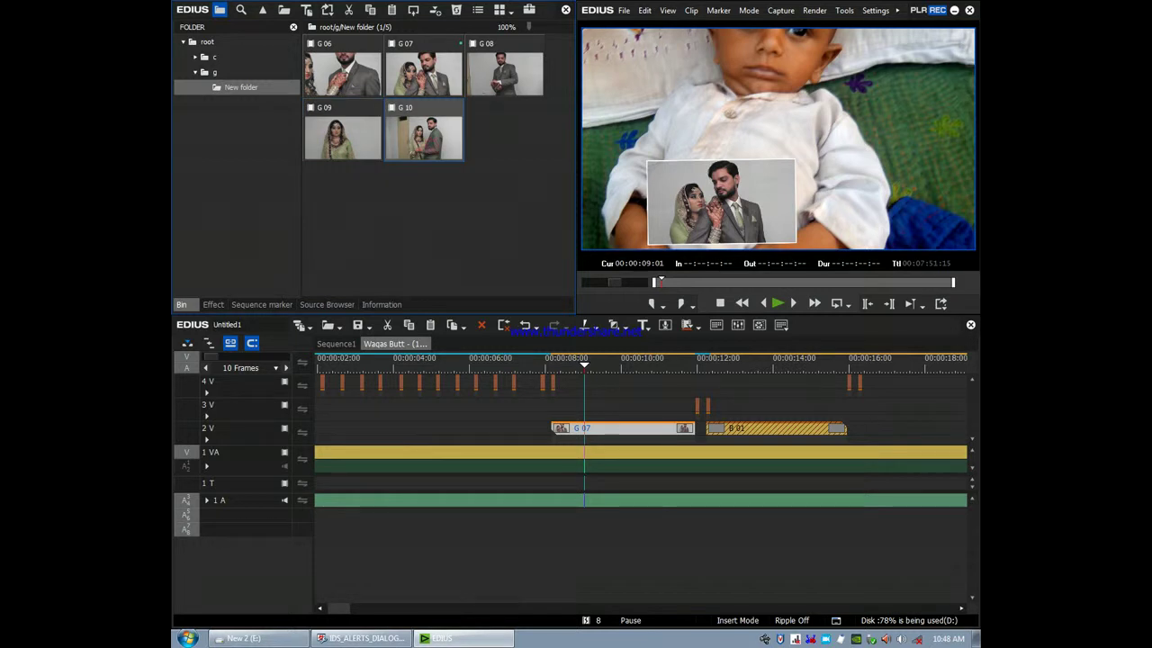
pyautogui.click(732, 429)
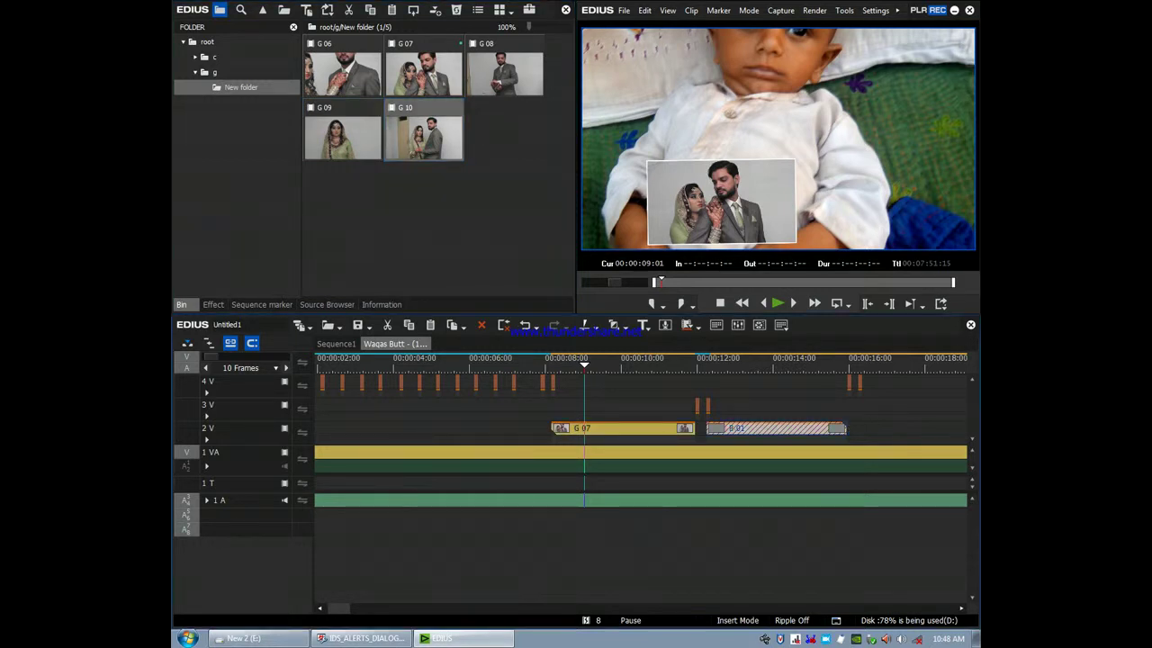
pyautogui.hotkey('shift', 'r')
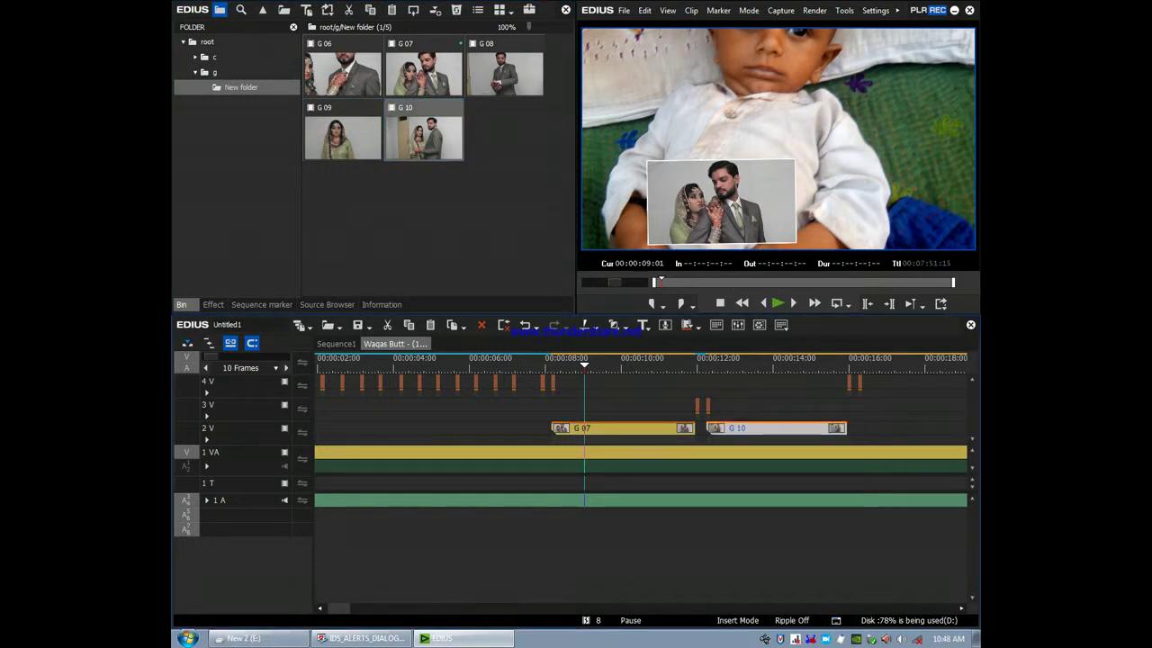
# Preview the replaced picture-in-picture clips full screen from just before G 07, and return to the editing layout
pyautogui.click(551, 434)
pyautogui.press('a')
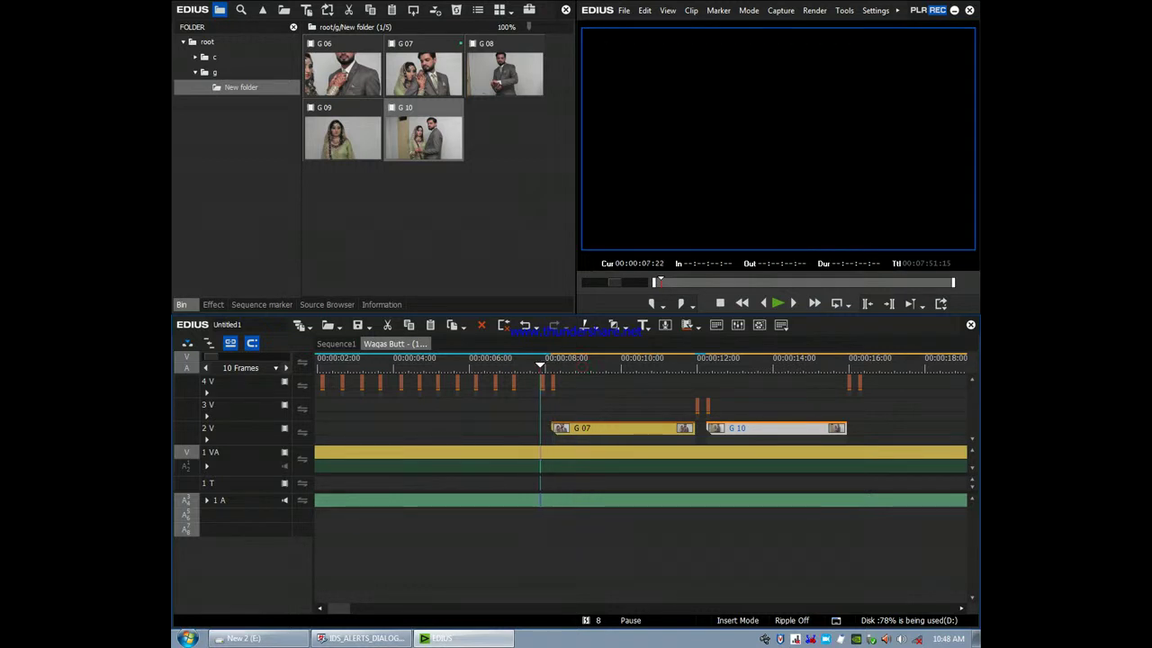
pyautogui.click(763, 303)
pyautogui.press('space')
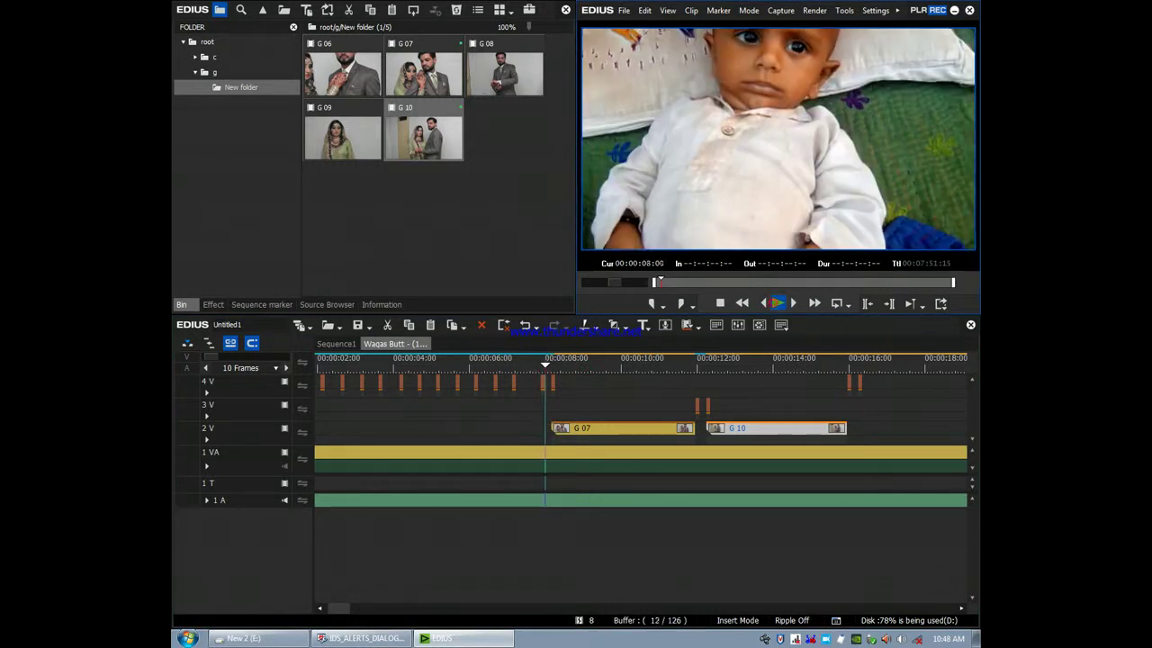
pyautogui.hotkey('ctrl', 'F11')
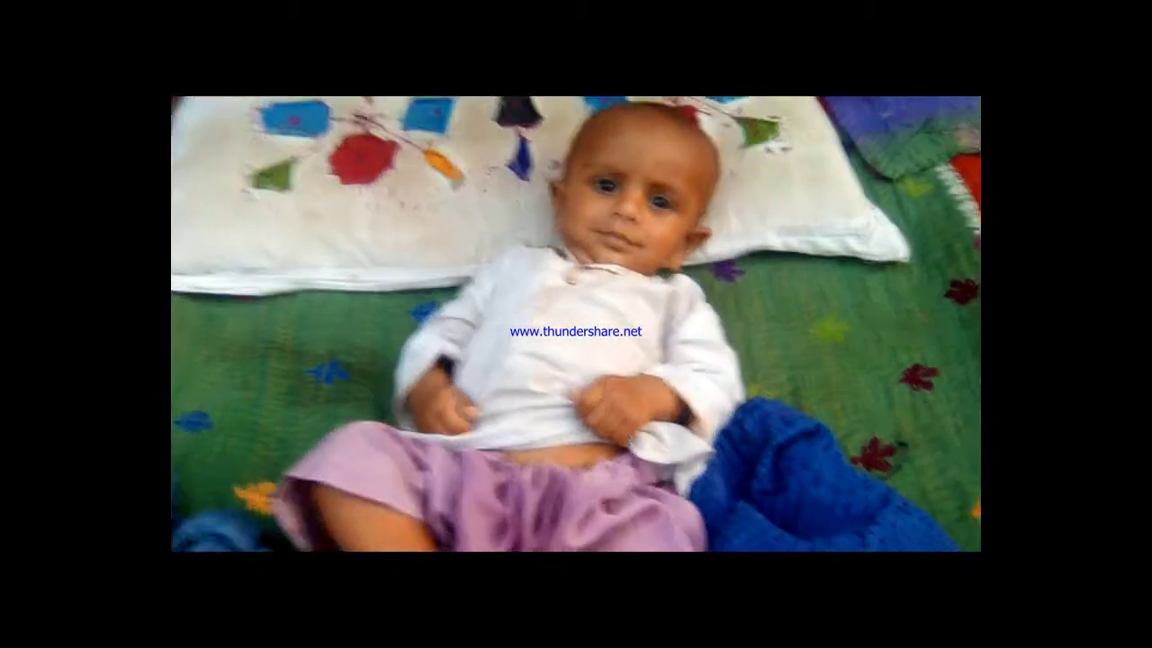
pyautogui.press('Escape')
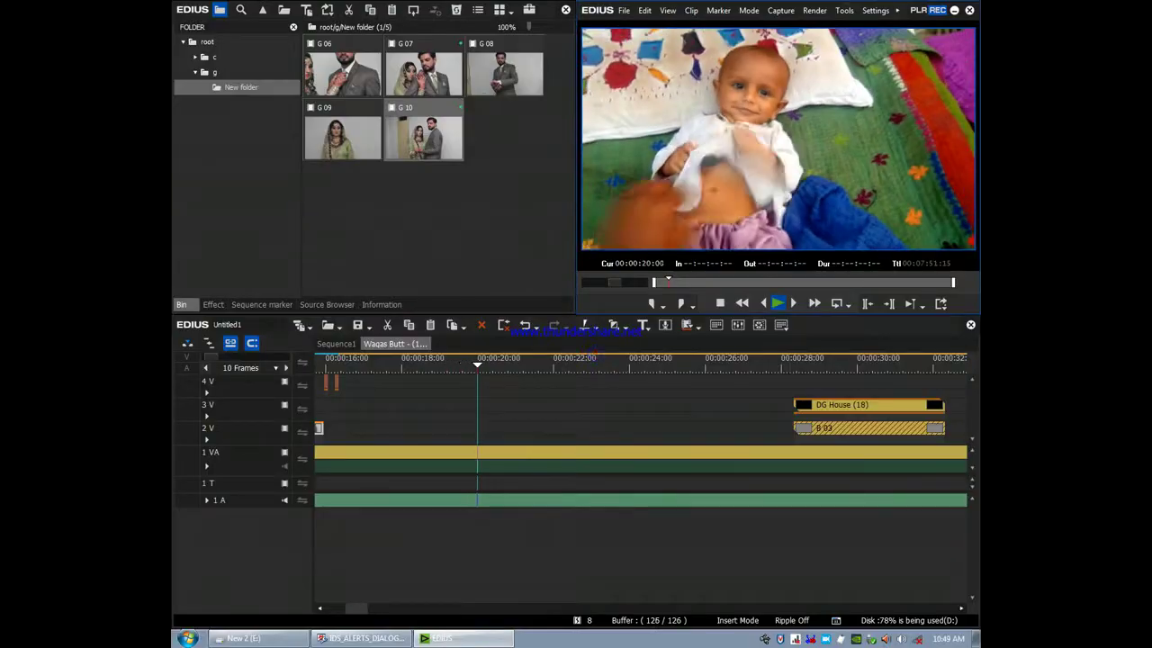
# Replace the B 03 placeholder on the 2 V track at about 28 seconds with clip G 10 and play past it
pyautogui.press('space')
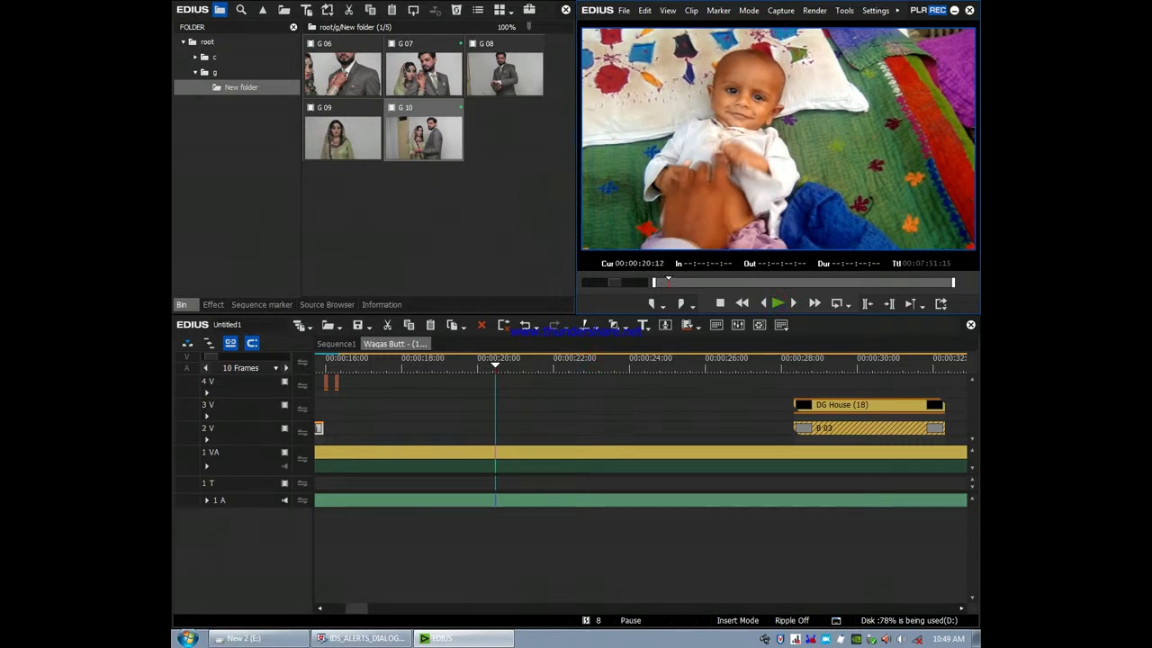
pyautogui.hotkey('ctrl', '-')
pyautogui.hotkey('ctrl', '-')
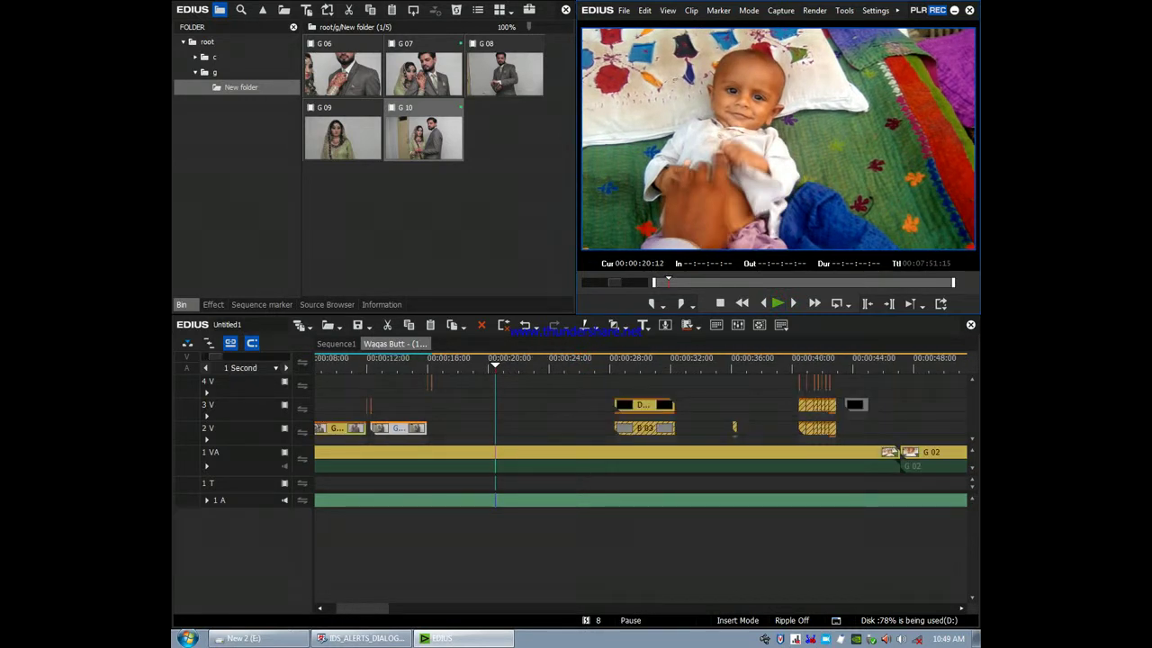
pyautogui.click(614, 361)
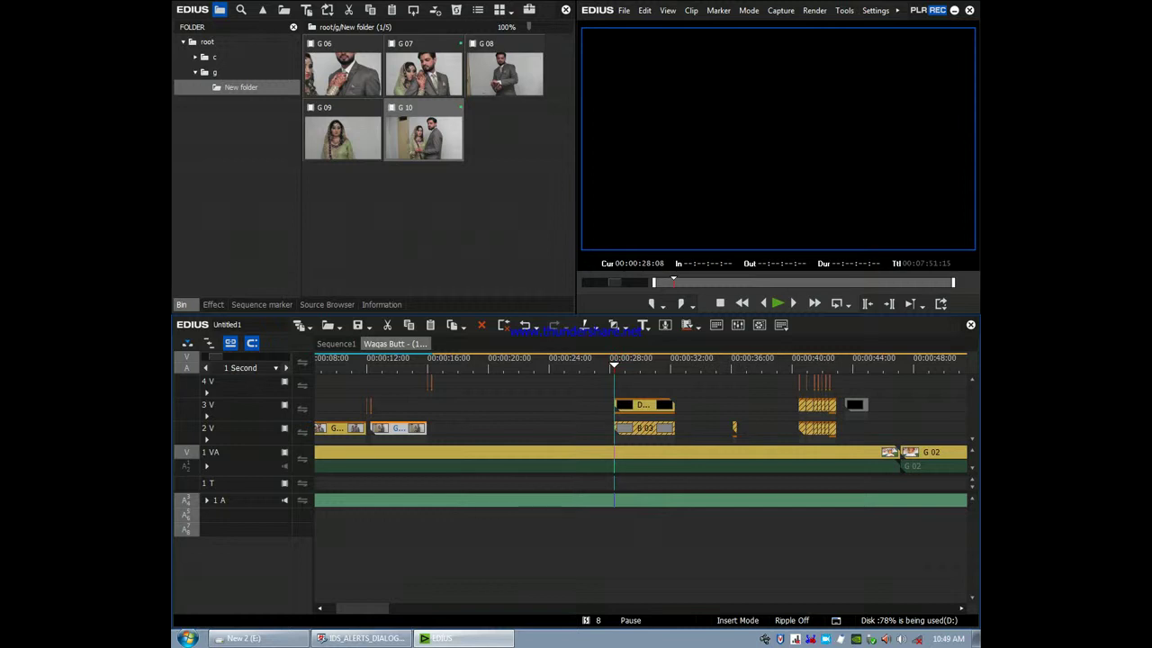
pyautogui.click(643, 428)
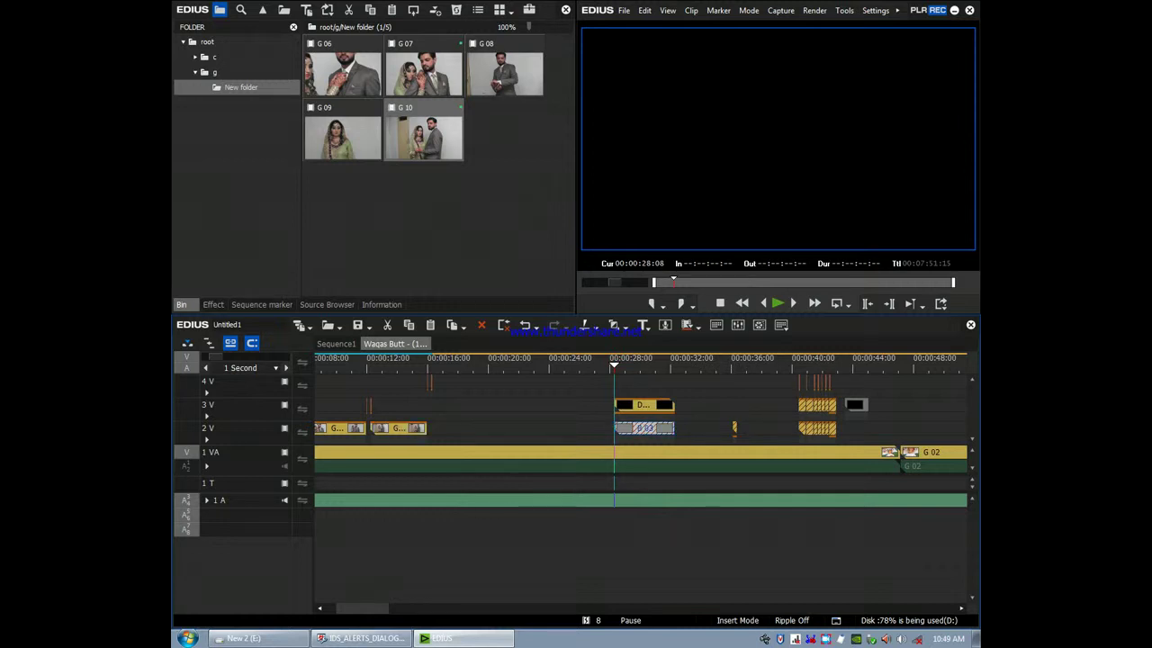
pyautogui.hotkey('shift', 'r')
pyautogui.press('space')
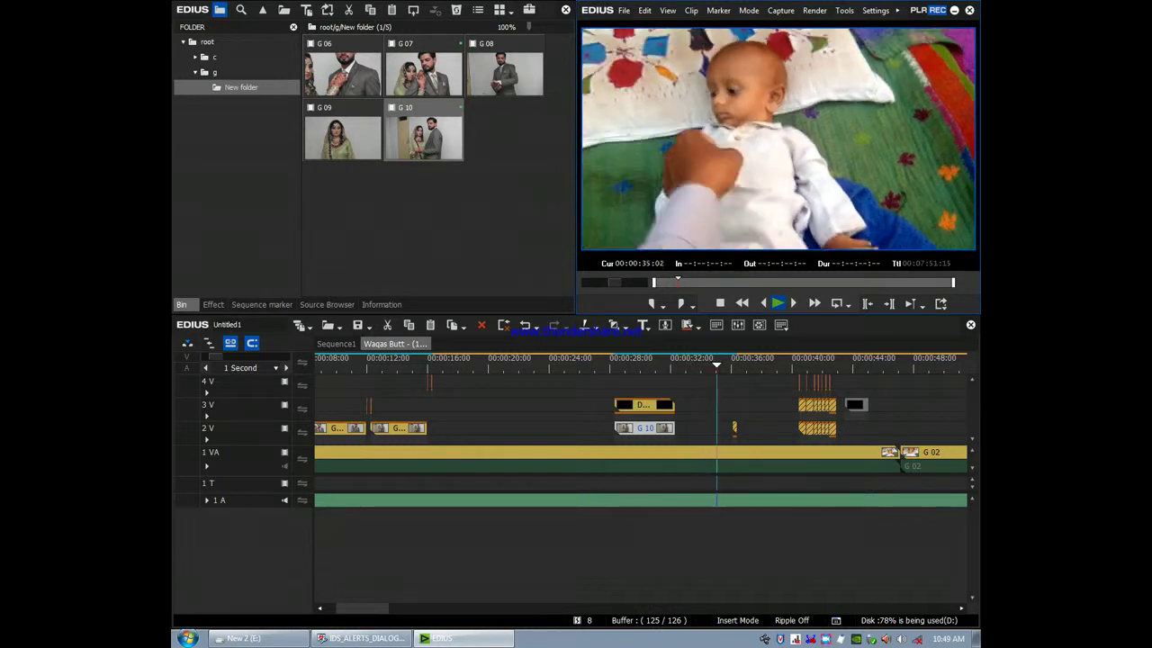
pyautogui.press('space')
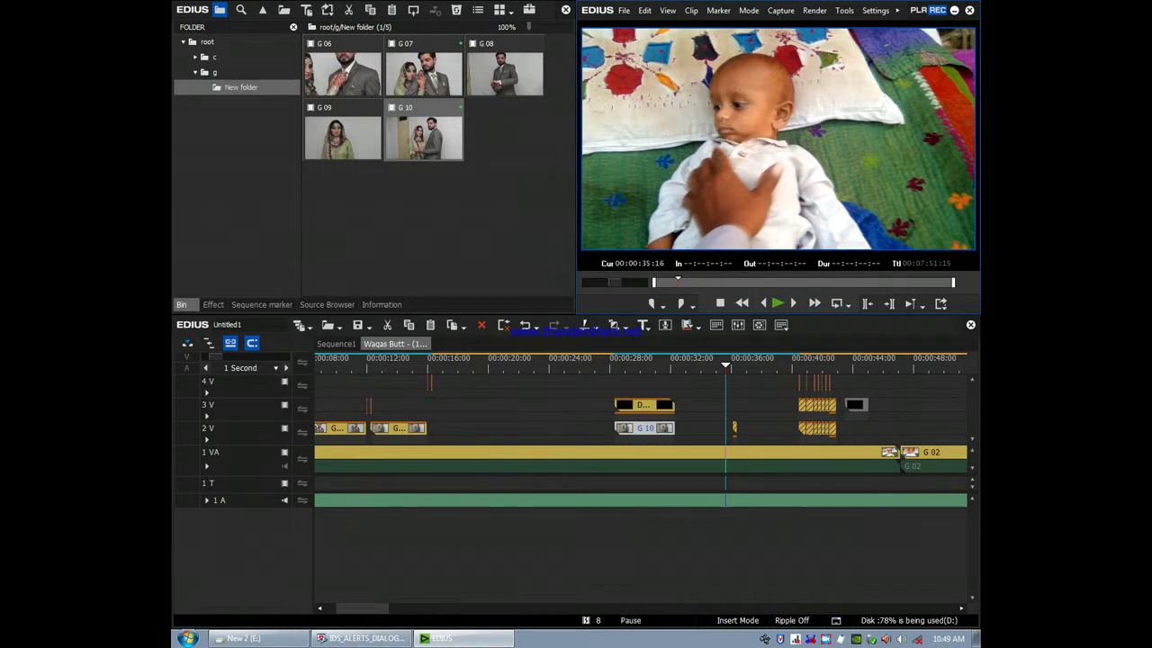
# Replace the short placeholder on the 2 V track just after 36 seconds with clip G 09
pyautogui.hotkey('ctrl', '+')
pyautogui.hotkey('ctrl', '+')
pyautogui.hotkey('ctrl', '+')
pyautogui.hotkey('ctrl', '+')
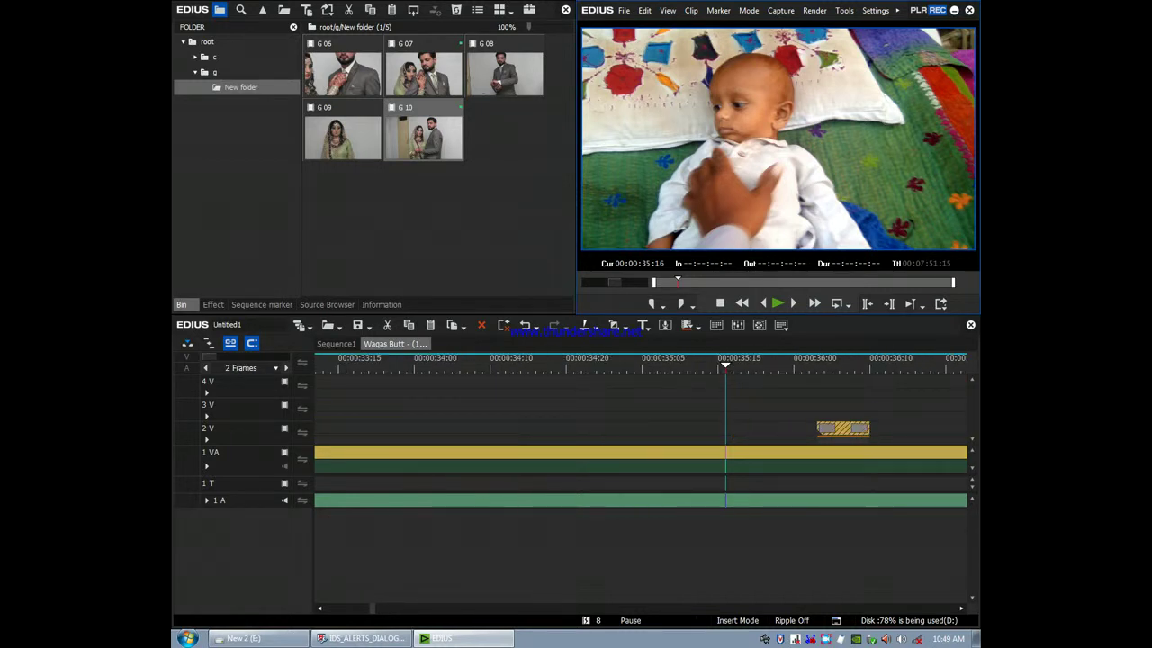
pyautogui.click(338, 142)
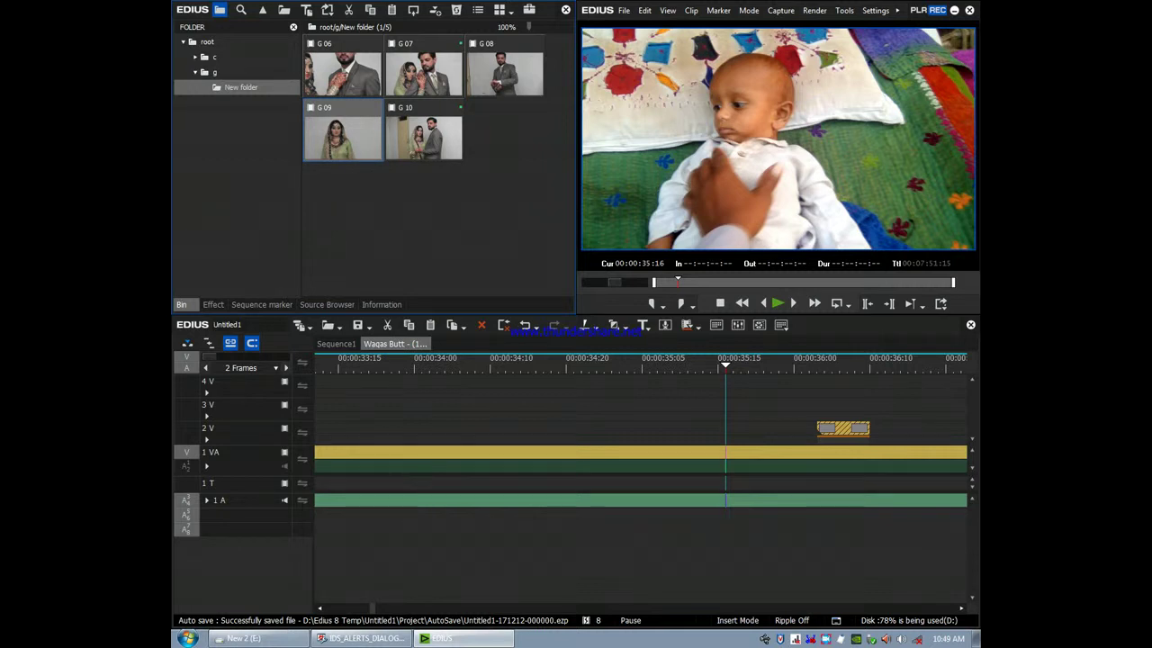
pyautogui.click(840, 431)
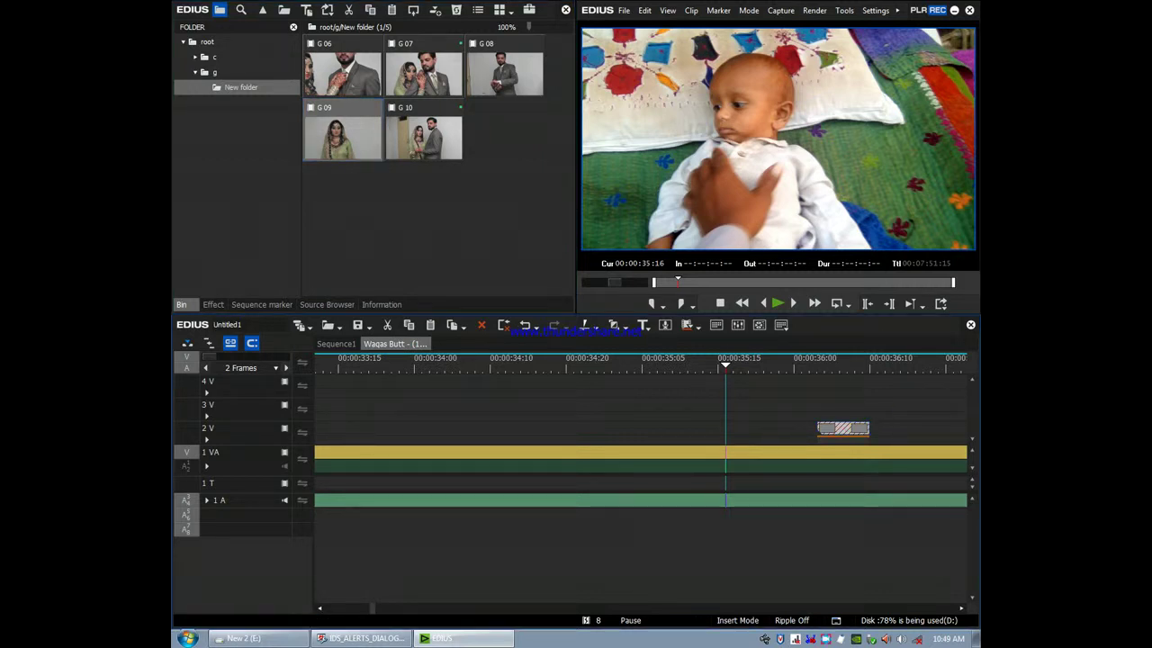
# Play the sequence twice from just before the short G 09 clip to check the replacement
pyautogui.click(808, 365)
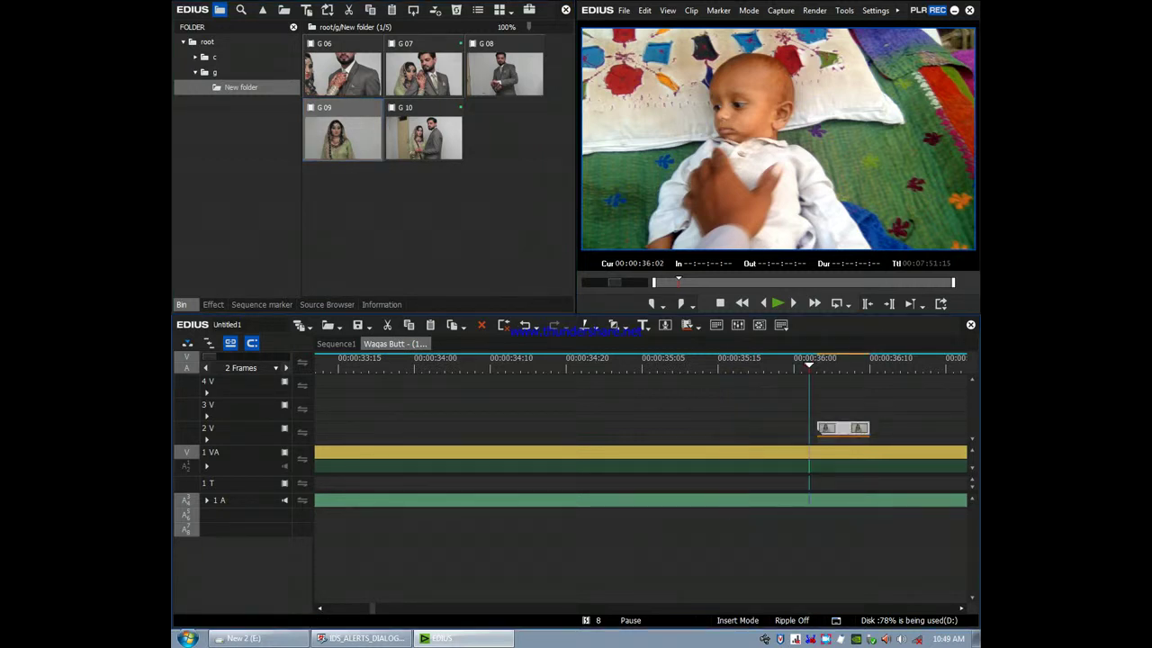
pyautogui.press('space')
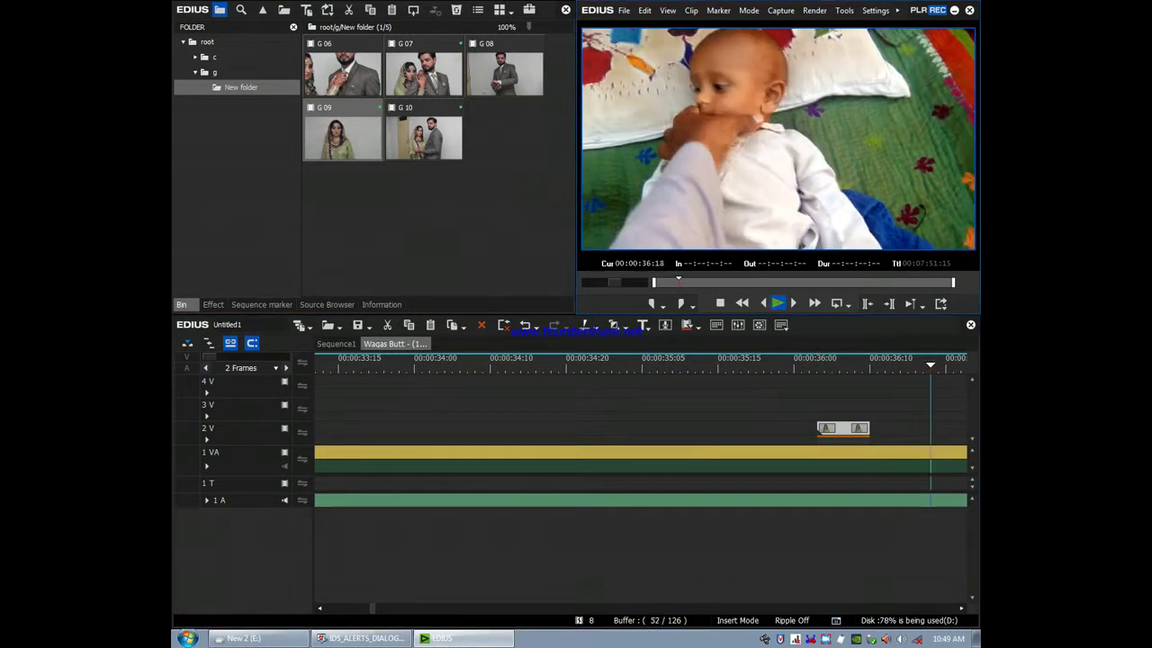
pyautogui.press('space')
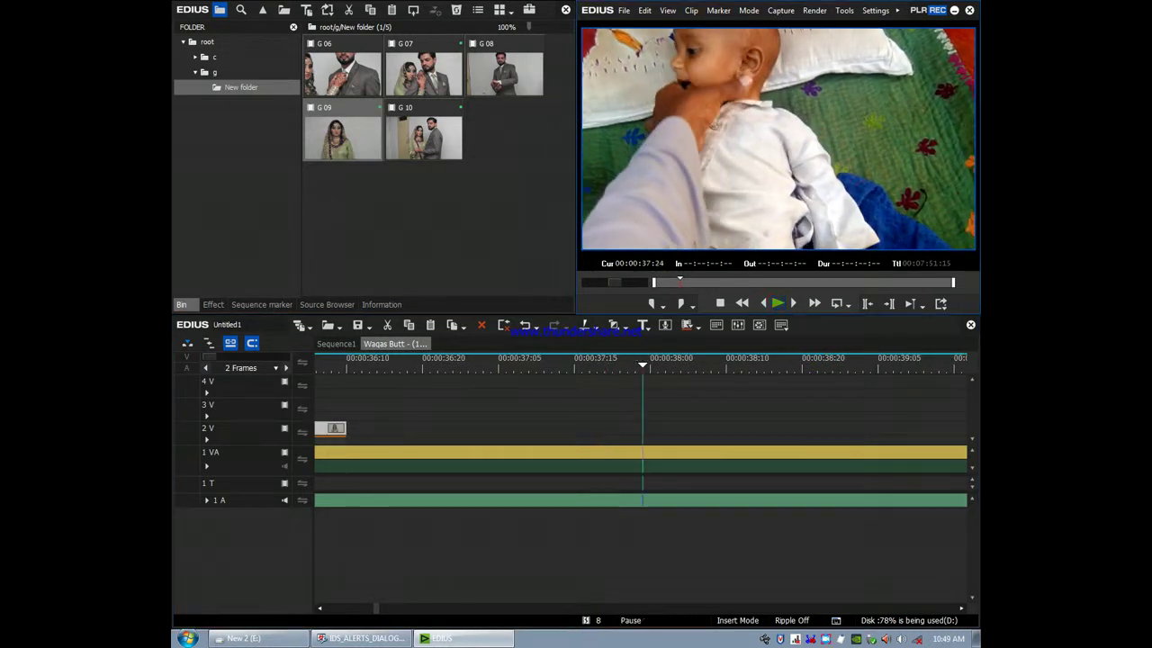
pyautogui.hotkey('ctrl', '-')
pyautogui.hotkey('ctrl', '-')
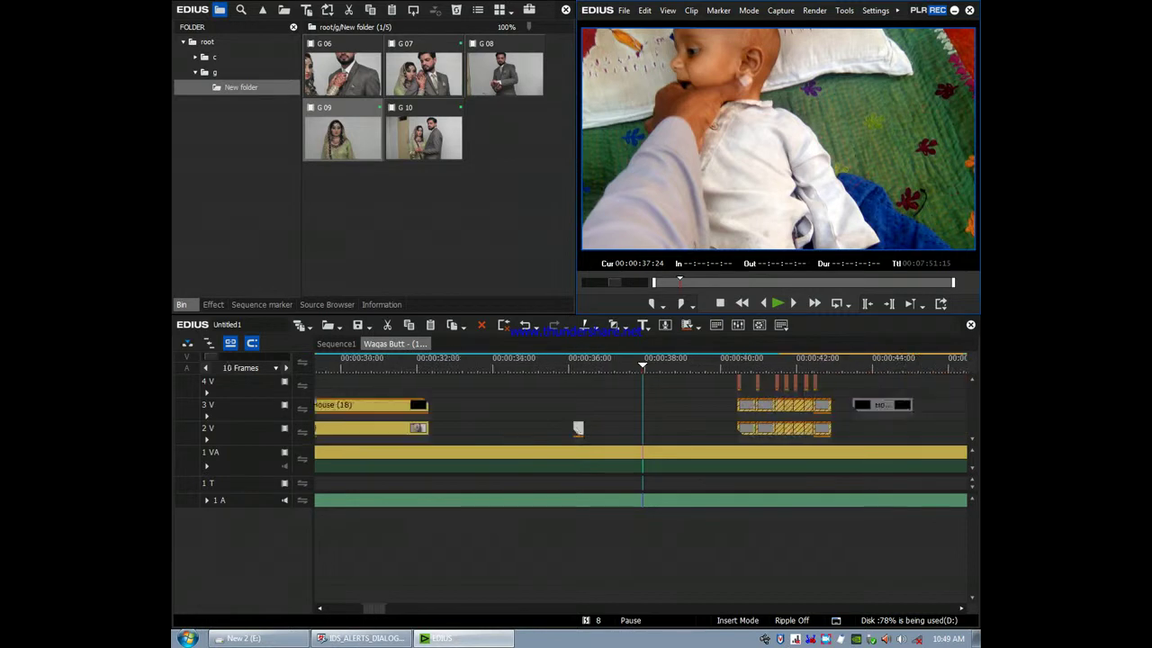
pyautogui.click(570, 360)
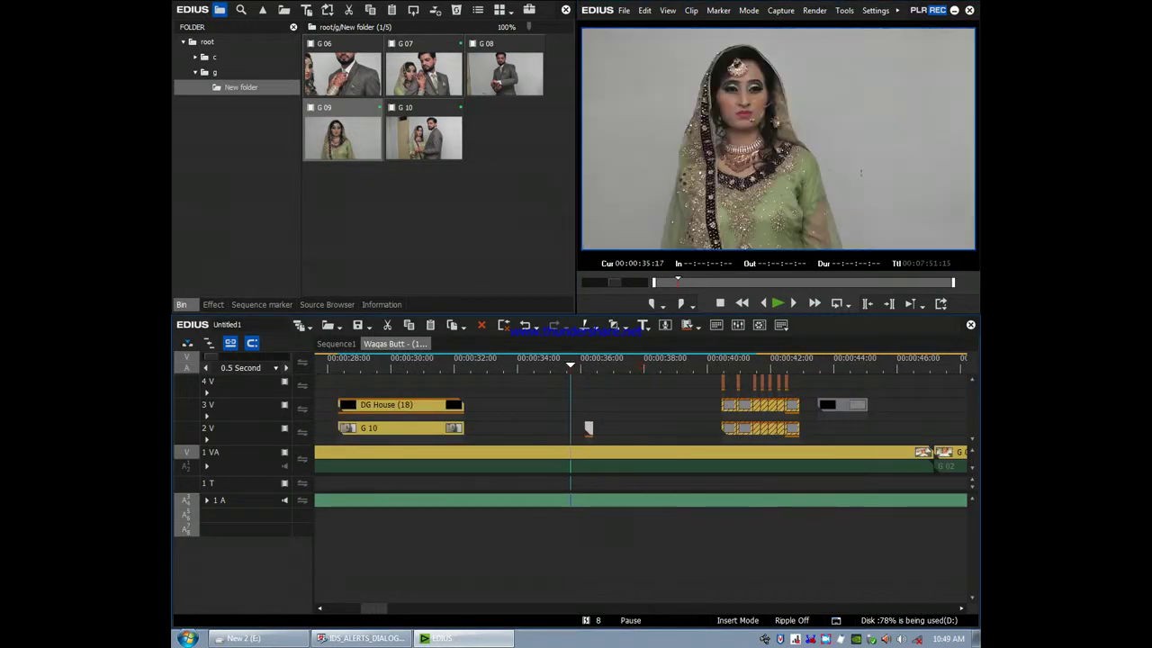
pyautogui.press('space')
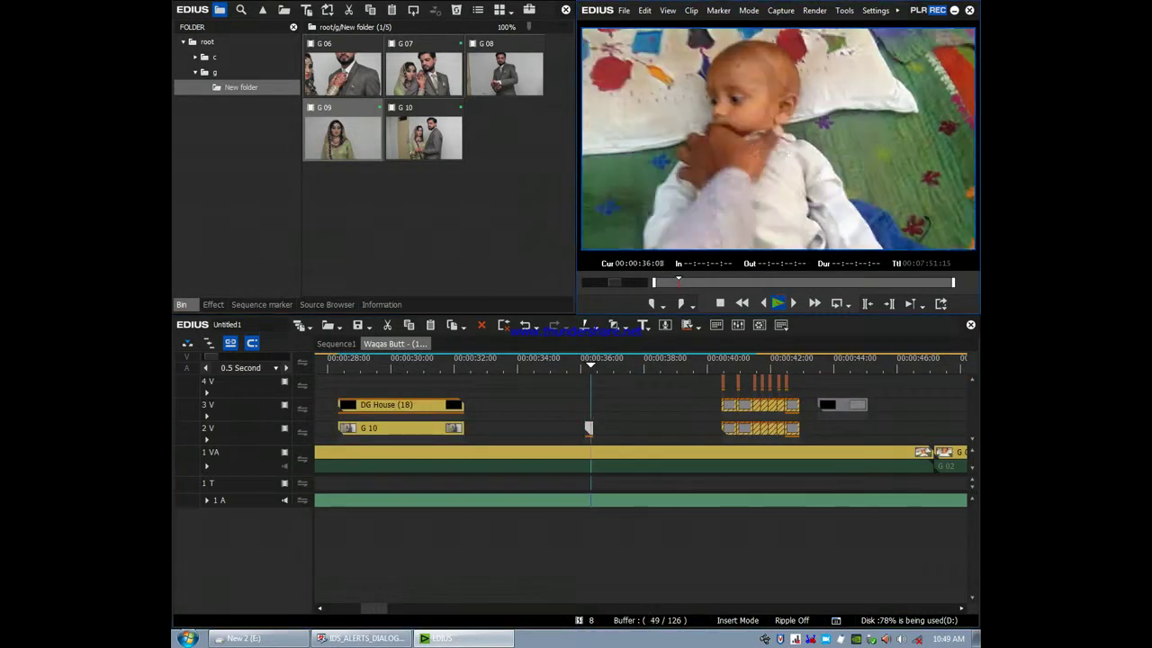
pyautogui.press('space')
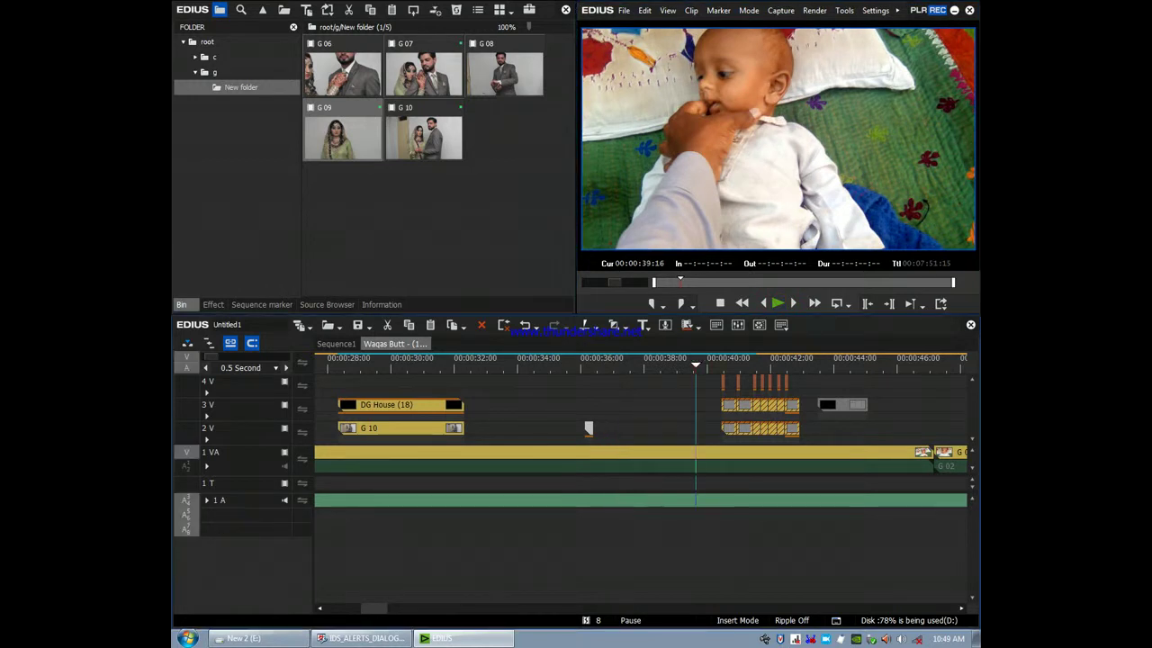
# Replace the row of placeholders on the 2 V and 3 V tracks between about 40 and 43 seconds with clip G 06 and preview them
pyautogui.press('pagedown')
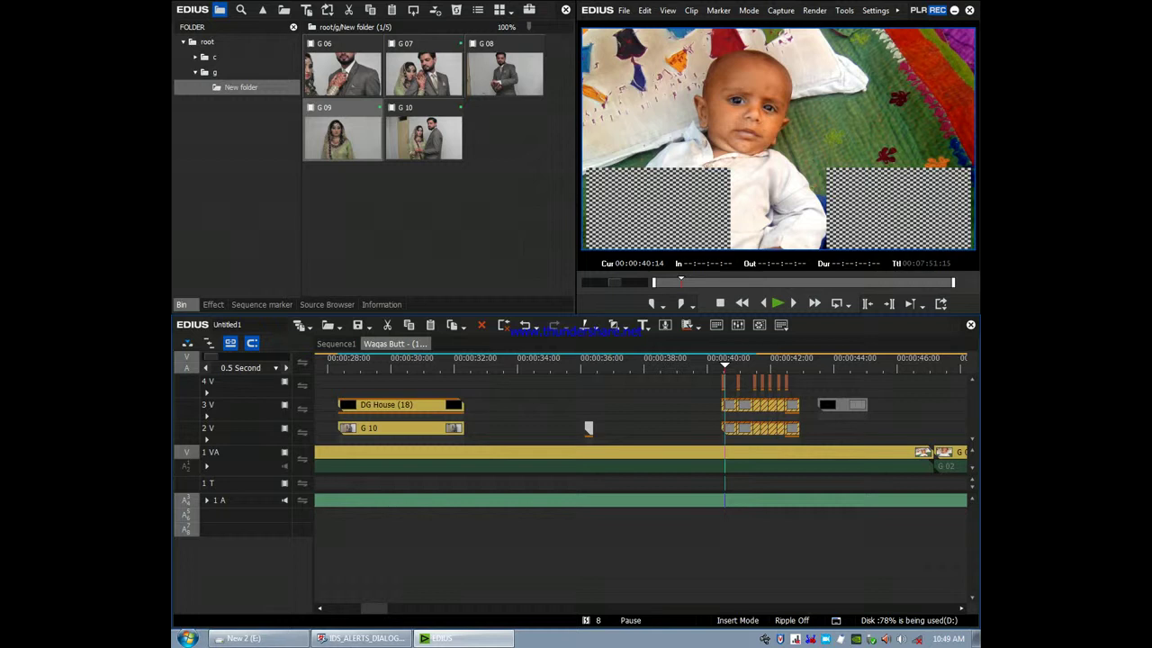
pyautogui.scroll(2, 586, 426)
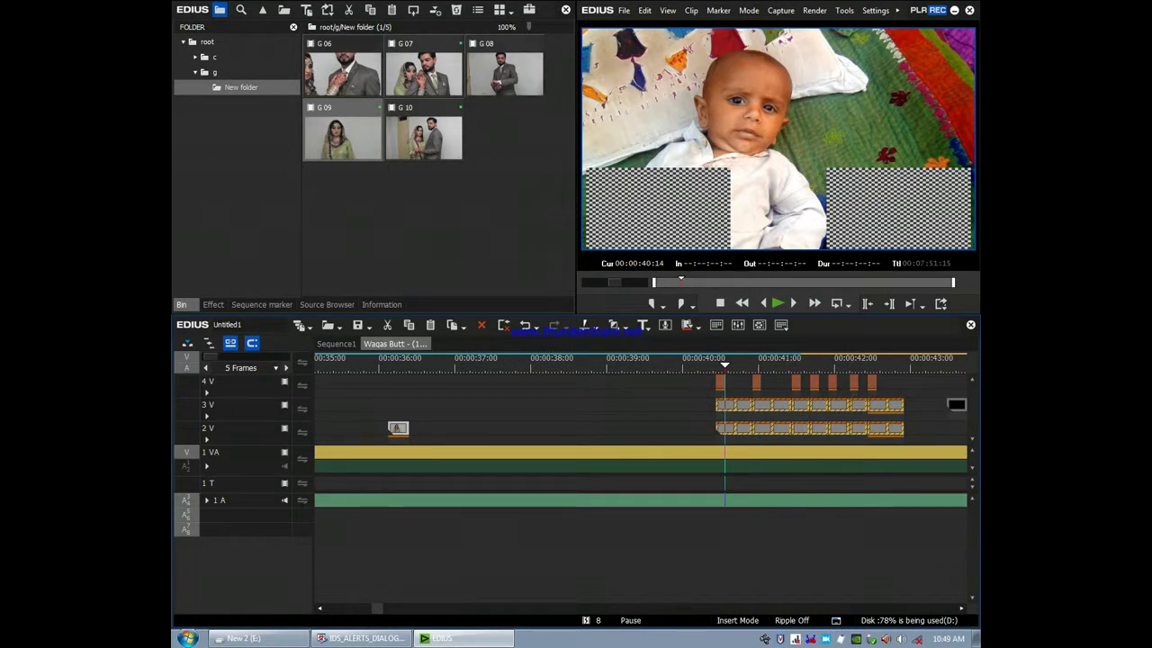
pyautogui.click(342, 72)
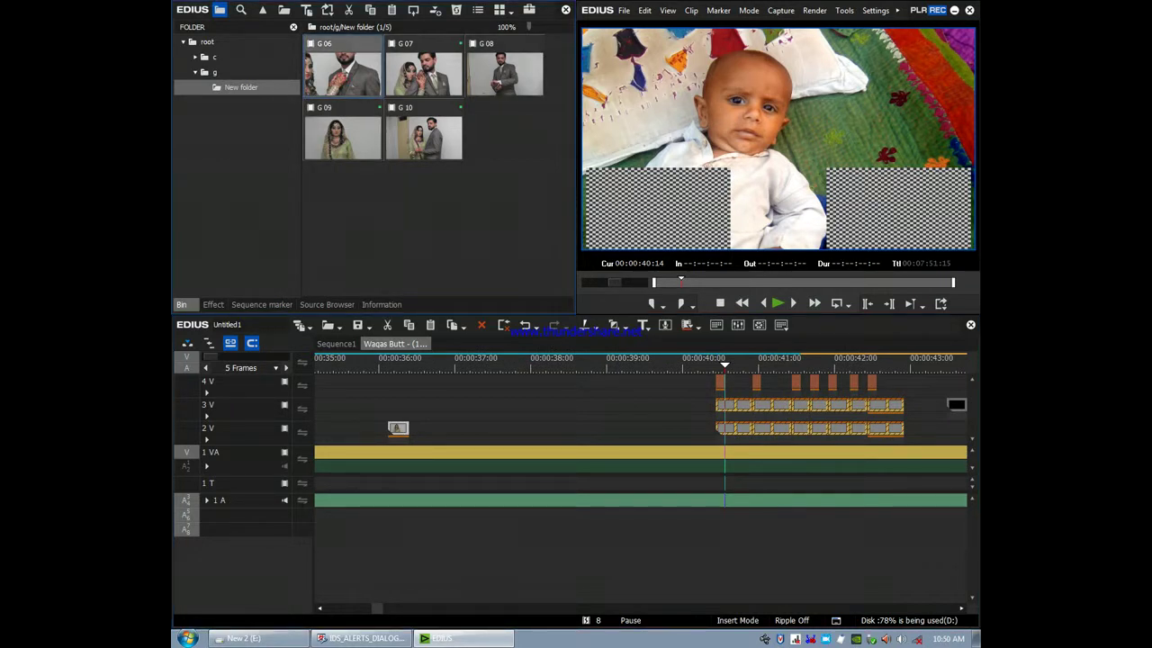
pyautogui.click(725, 405)
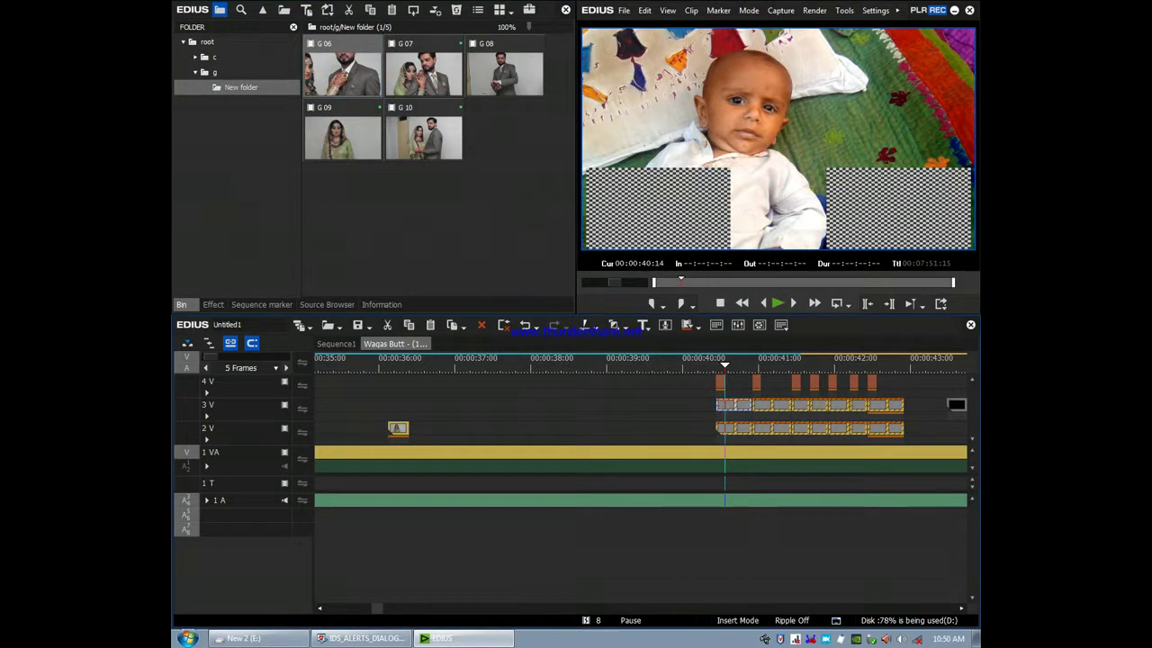
pyautogui.hotkey('shift', 'r')
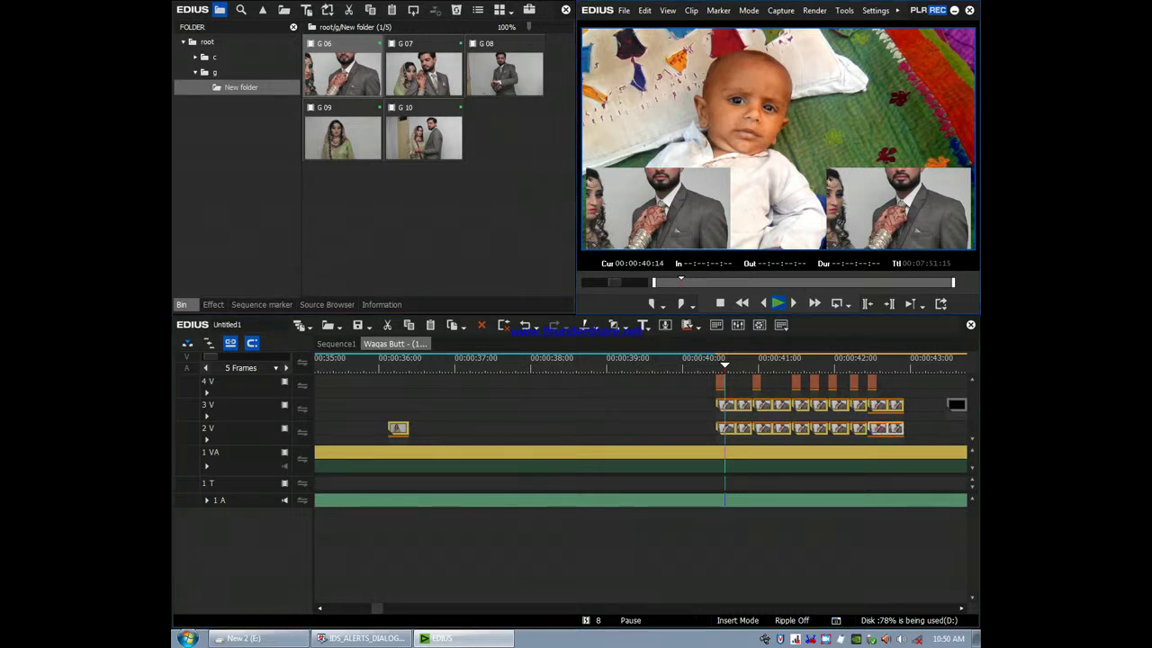
pyautogui.press('space')
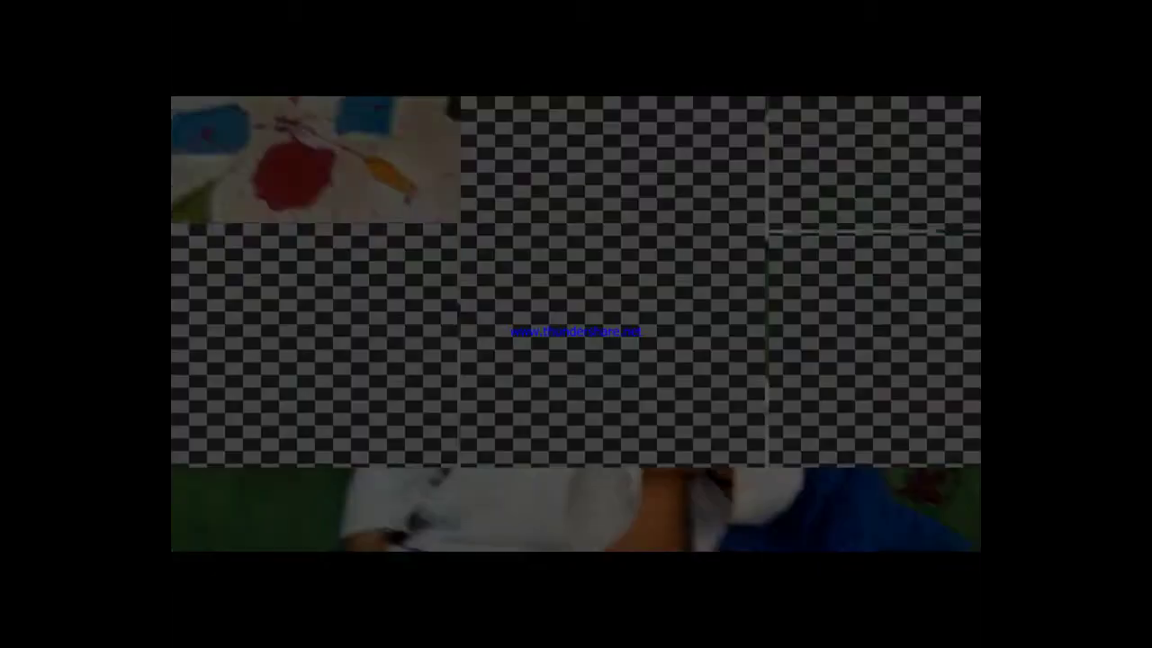
pyautogui.press('space')
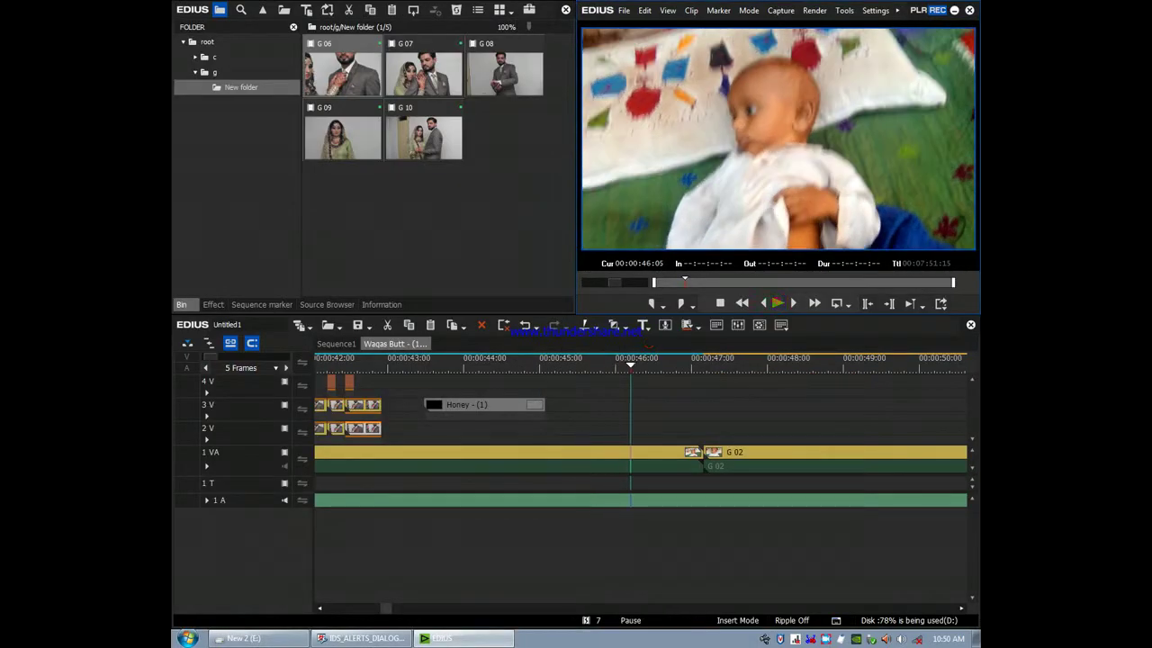
# Move the playhead to the start of the Honey - (1) clip on the 3 V track and open its nested sequence
pyautogui.moveTo(631, 364); pyautogui.dragTo(467, 364)
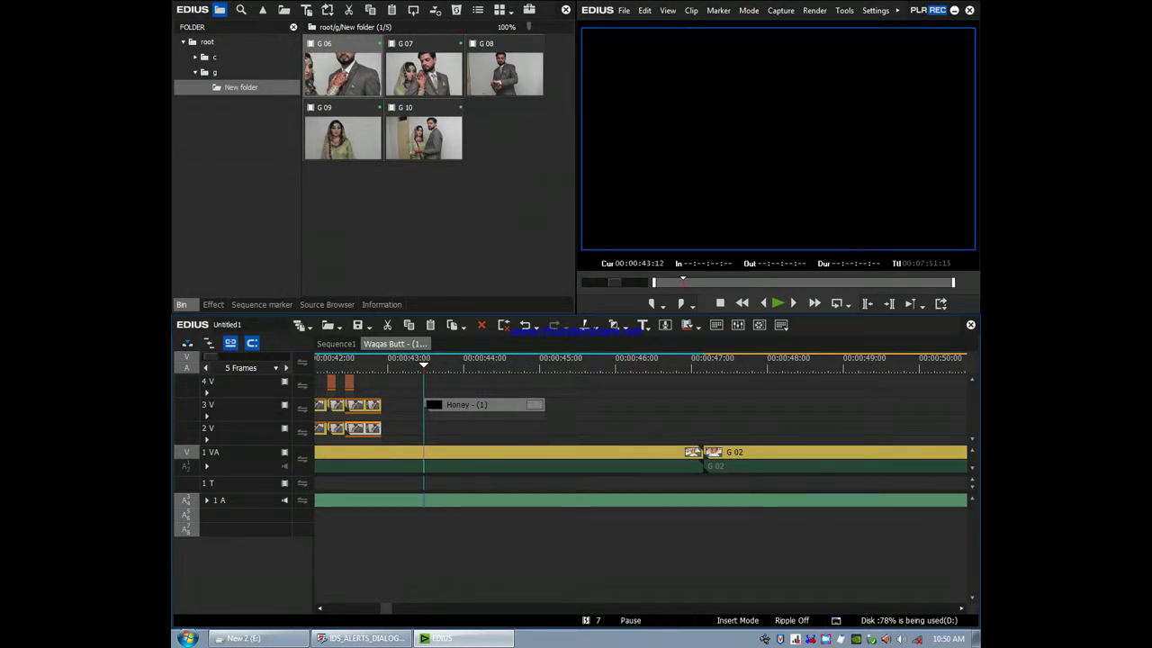
pyautogui.hotkey('ctrl', '-')
pyautogui.hotkey('ctrl', '-')
pyautogui.hotkey('ctrl', '+')
pyautogui.hotkey('ctrl', '+')
pyautogui.hotkey('ctrl', '+')
pyautogui.press('ctrl+KP_Add')
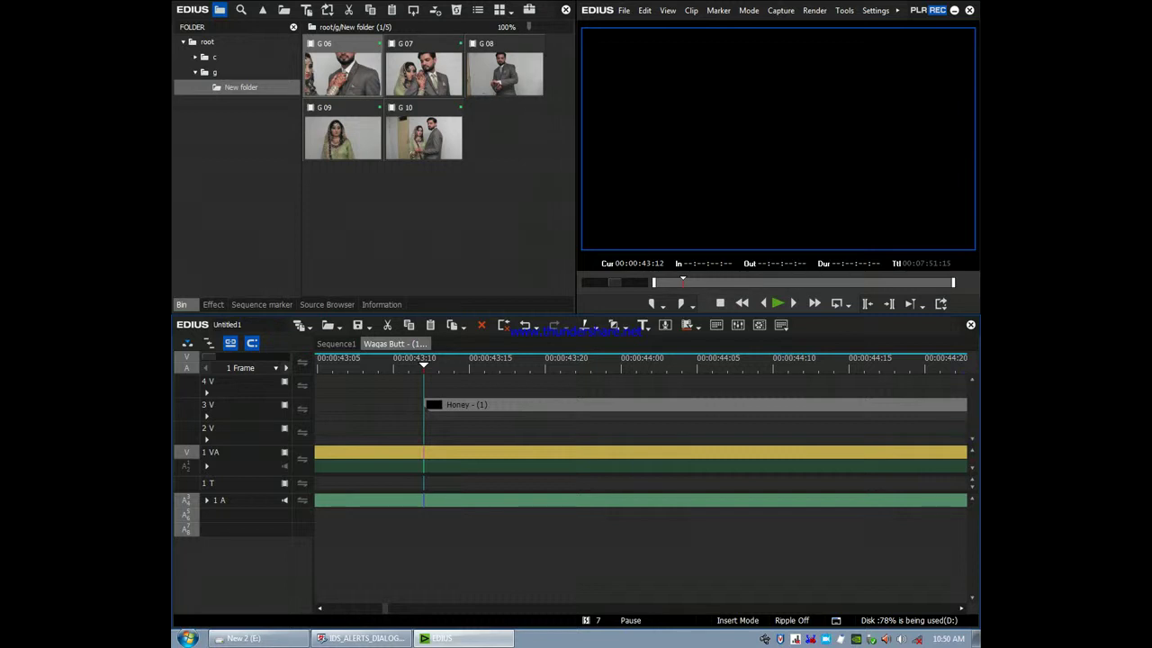
pyautogui.doubleClick(480, 405)
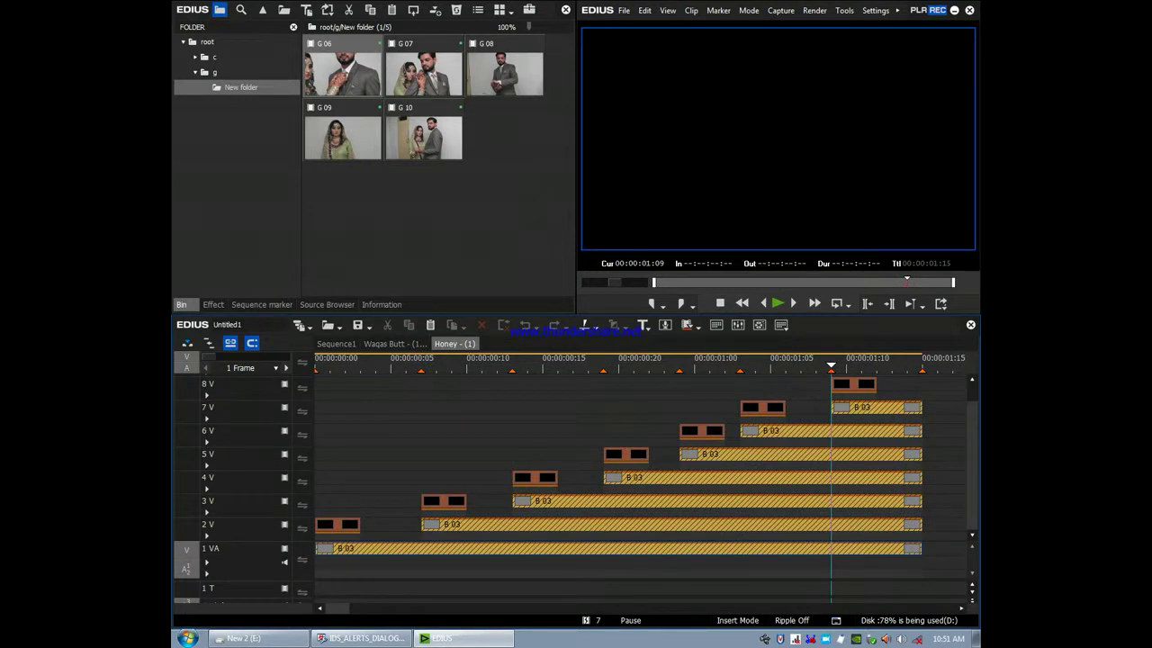
# Replace the B 03 placeholders on the 1 VA and 2 V tracks of the Honey - (1) sequence with clip G 10
pyautogui.moveTo(832, 365); pyautogui.dragTo(344, 364)
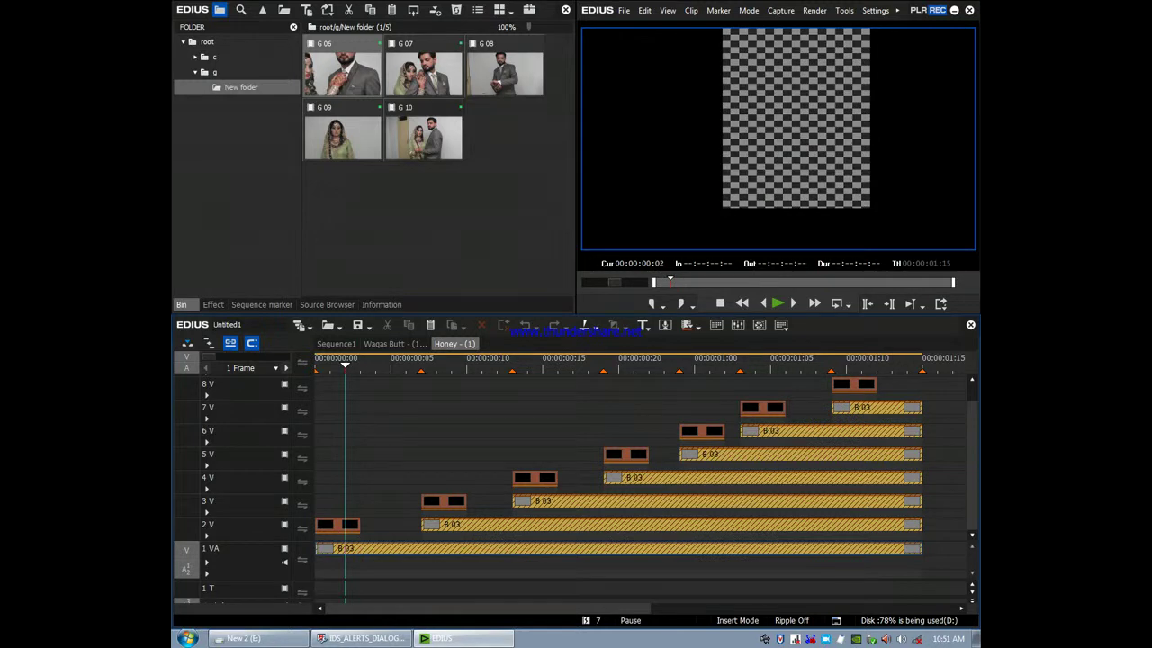
pyautogui.click(430, 141)
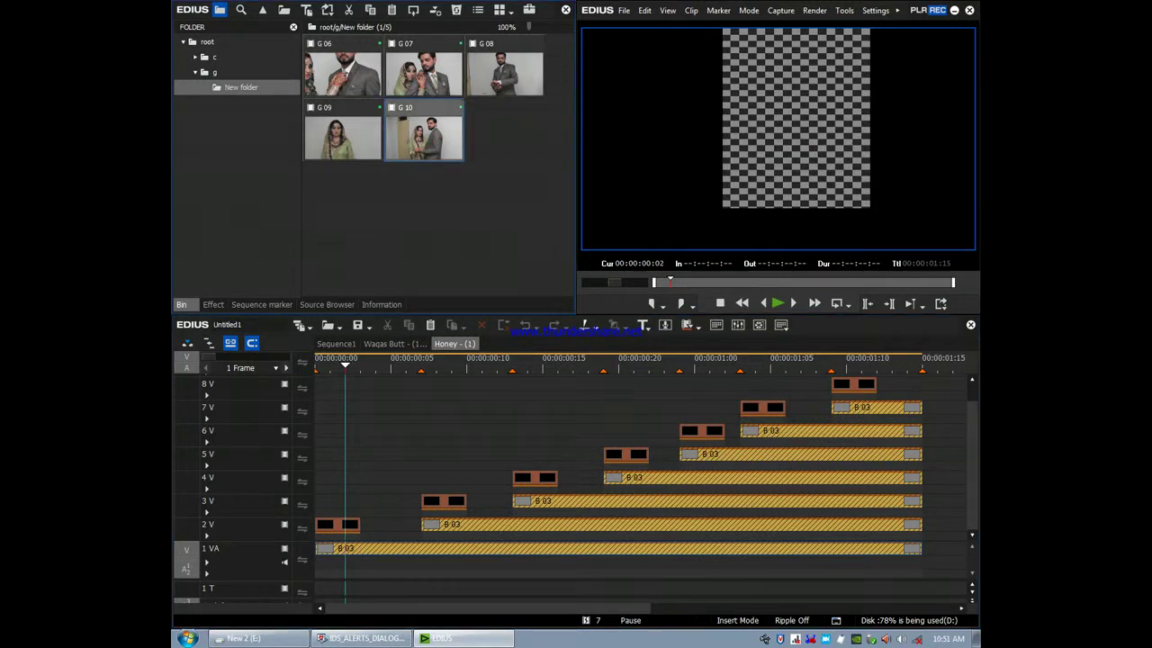
pyautogui.click(366, 548)
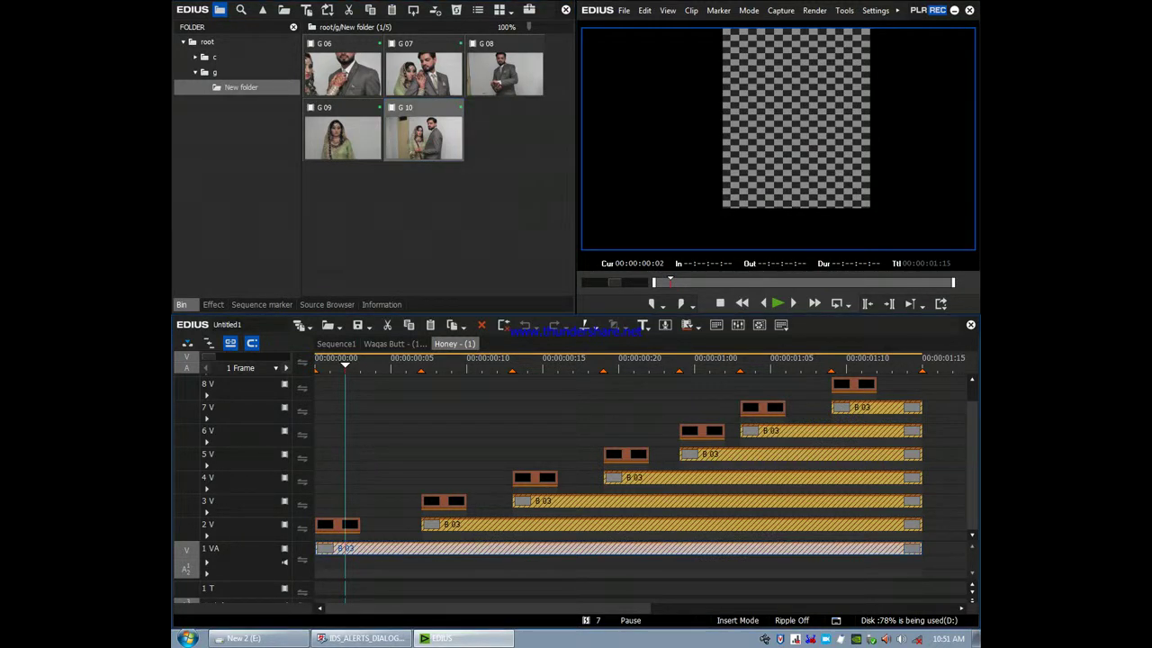
pyautogui.hotkey('ctrl', 'r')
pyautogui.click(461, 523)
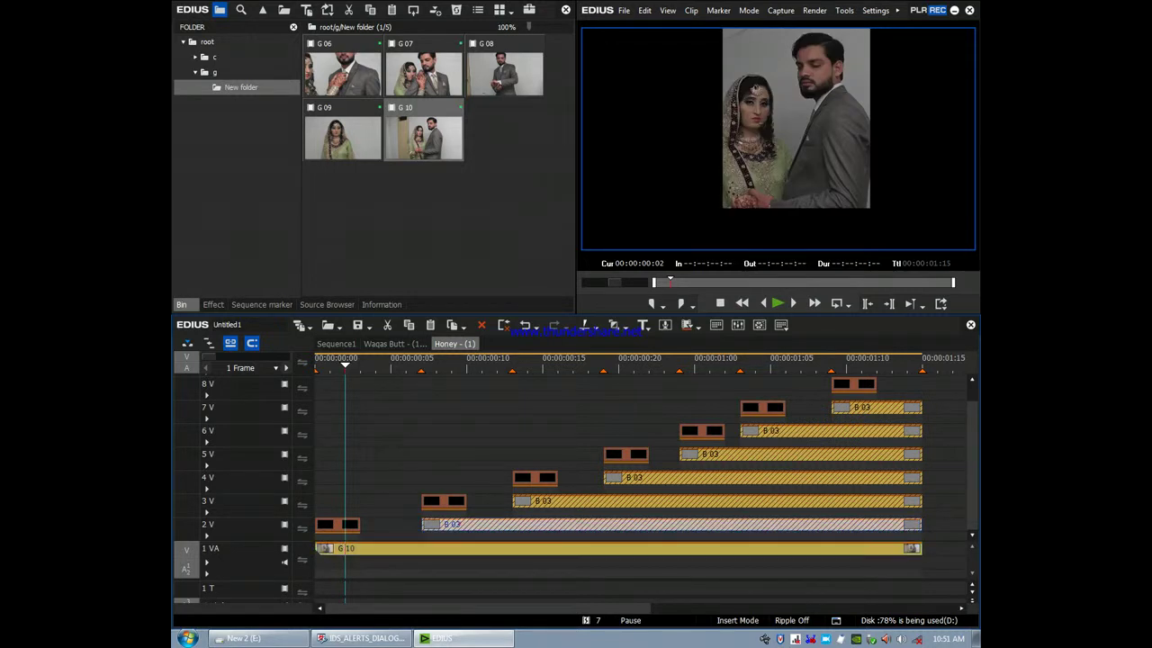
pyautogui.hotkey('ctrl', 'r')
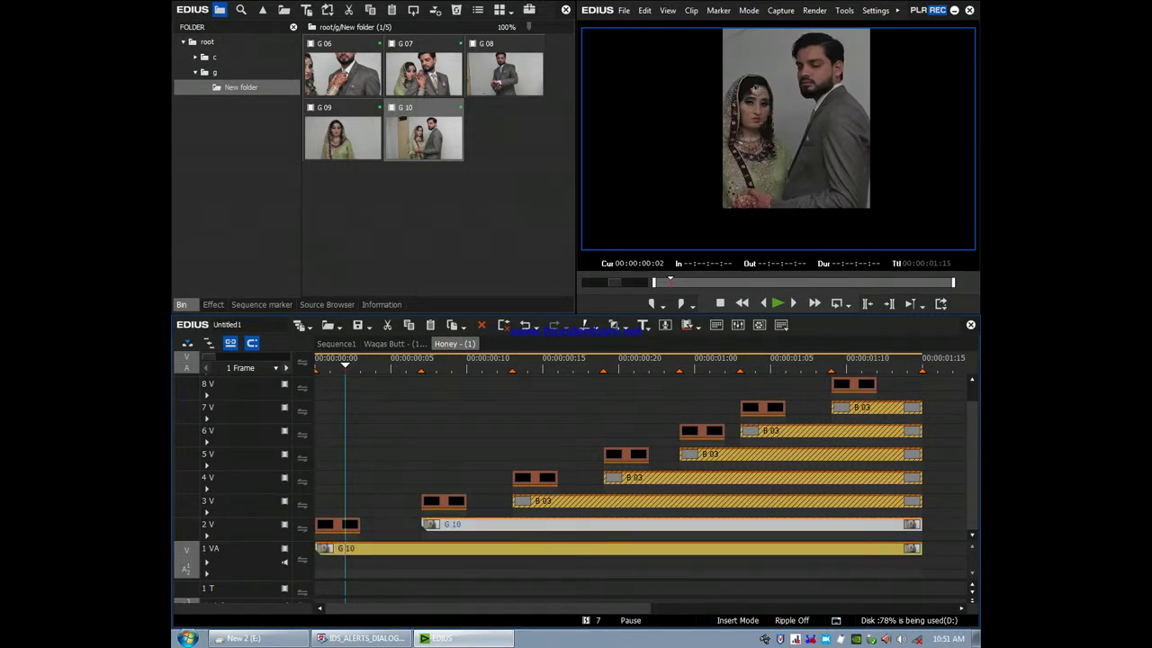
# Replace the B 03 placeholders on the 3 V, 4 V and 5 V tracks with clip G 10
pyautogui.click(552, 501)
pyautogui.hotkey('shift', 'r')
pyautogui.click(623, 478)
pyautogui.hotkey('ctrl', 'r')
pyautogui.click(693, 454)
pyautogui.hotkey('ctrl', 'r')
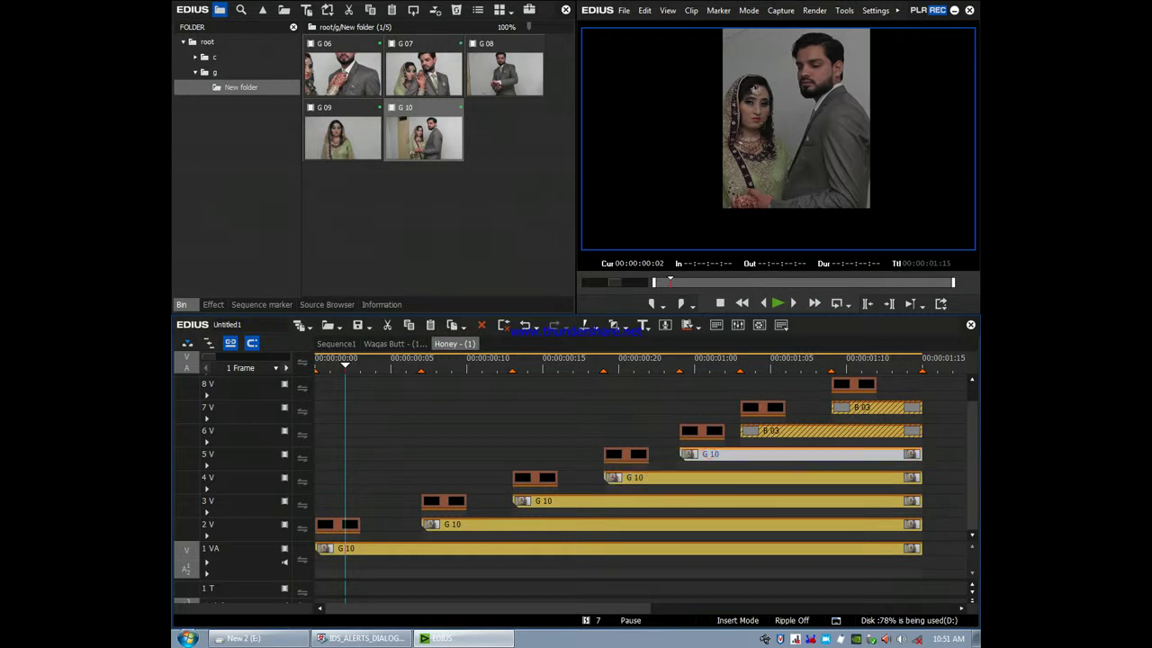
# Replace the B 03 placeholders on the 6 V and 7 V tracks with clip G 10
pyautogui.click(752, 432)
pyautogui.hotkey('ctrl', 'r')
pyautogui.click(855, 408)
pyautogui.hotkey('ctrl', 'r')
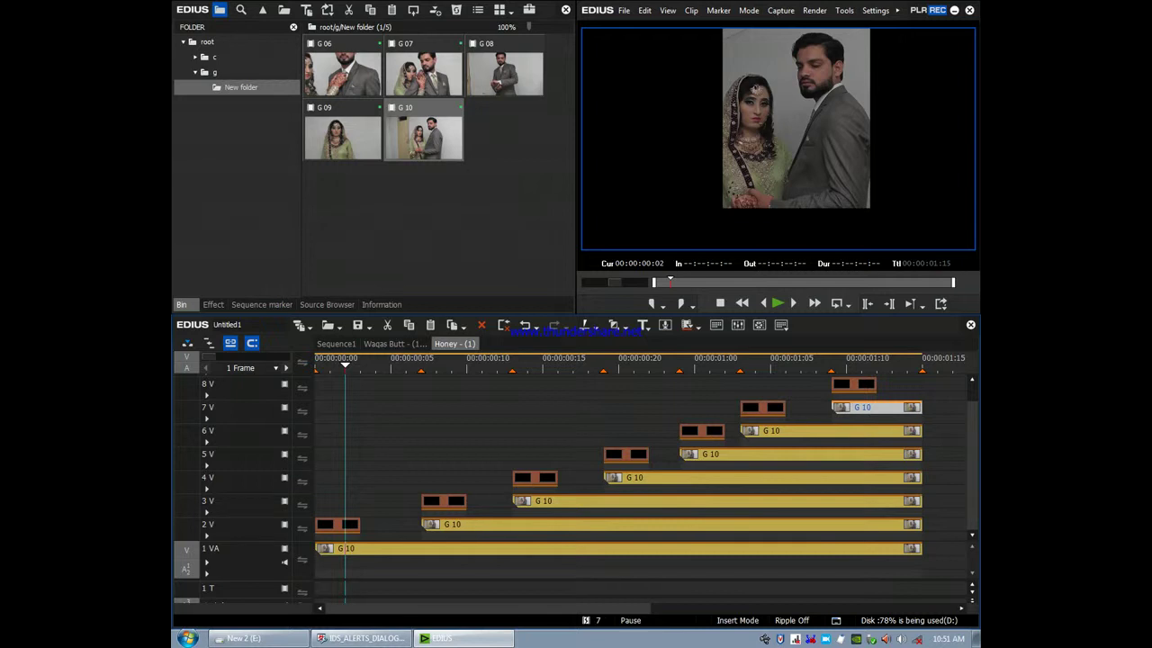
# Close the Honey - (1) nested sequence and return to the main sequence
pyautogui.click(394, 344)
pyautogui.click(455, 344)
pyautogui.rightClick(439, 347)
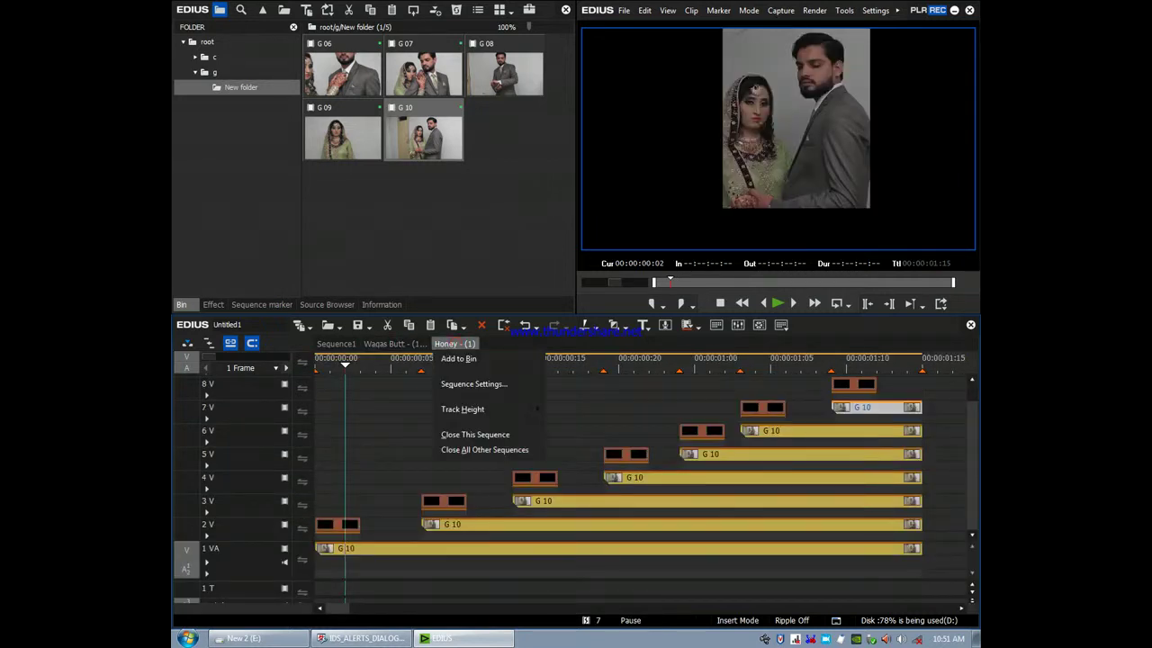
pyautogui.click(467, 434)
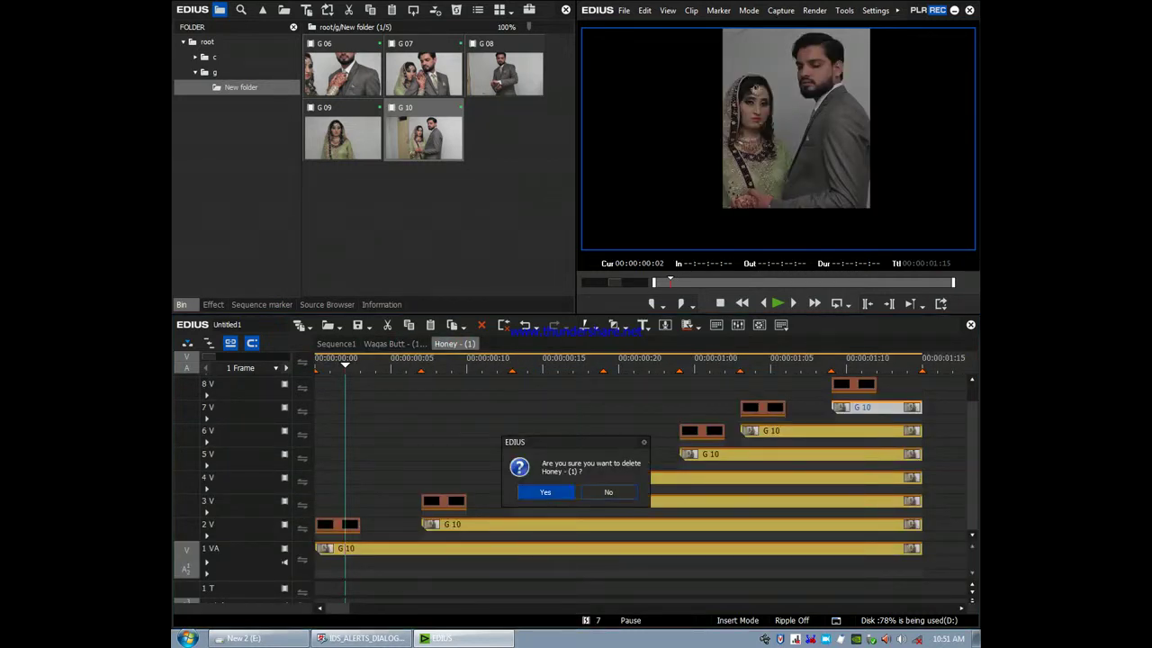
pyautogui.press('Return')
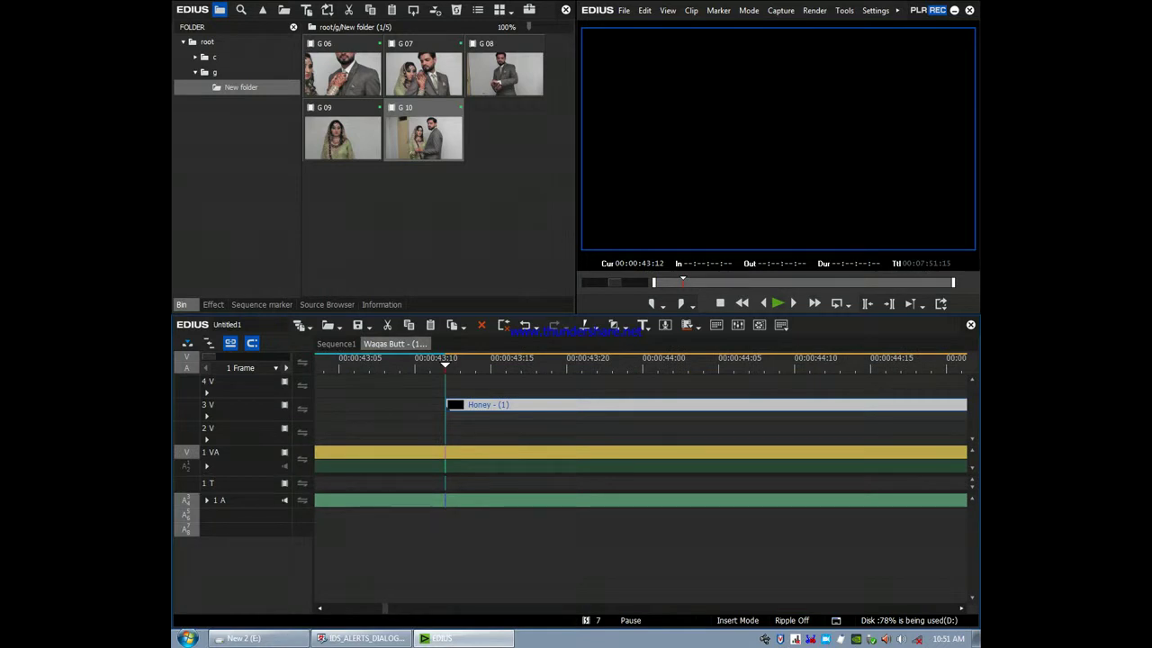
# Play the main sequence from the Honey - (1) clip at 00:00:43:12 to about 00:00:50 to check the filled section
pyautogui.hotkey('ctrl', '-')
pyautogui.hotkey('ctrl', '-')
pyautogui.hotkey('ctrl', '-')
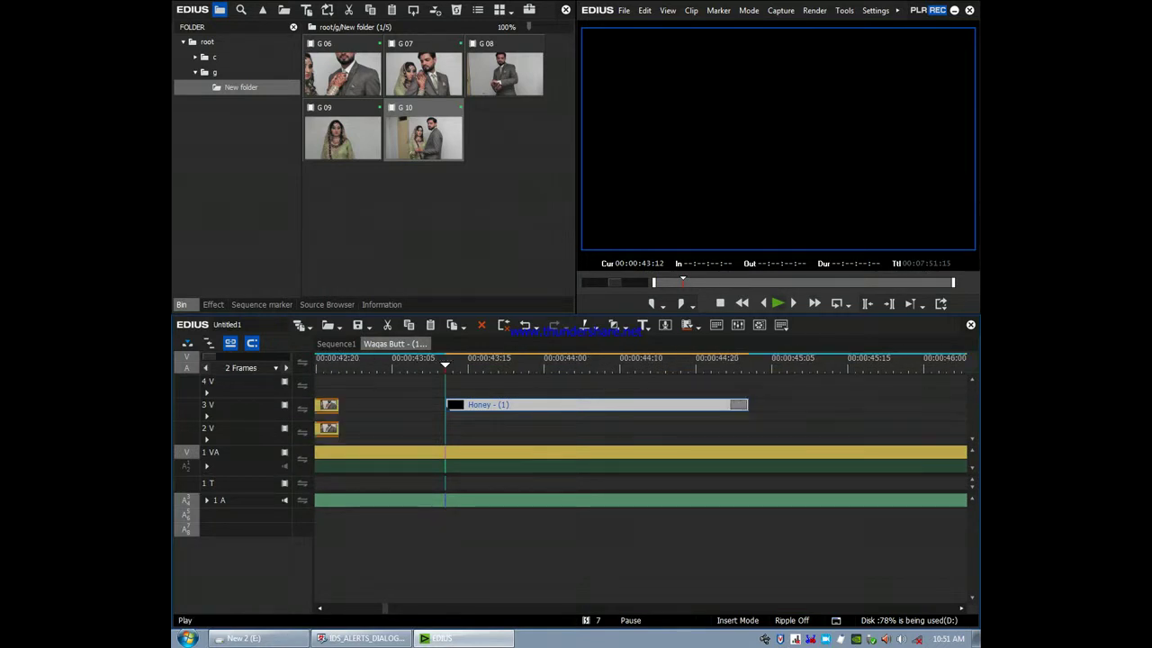
pyautogui.click(779, 303)
pyautogui.press('space')
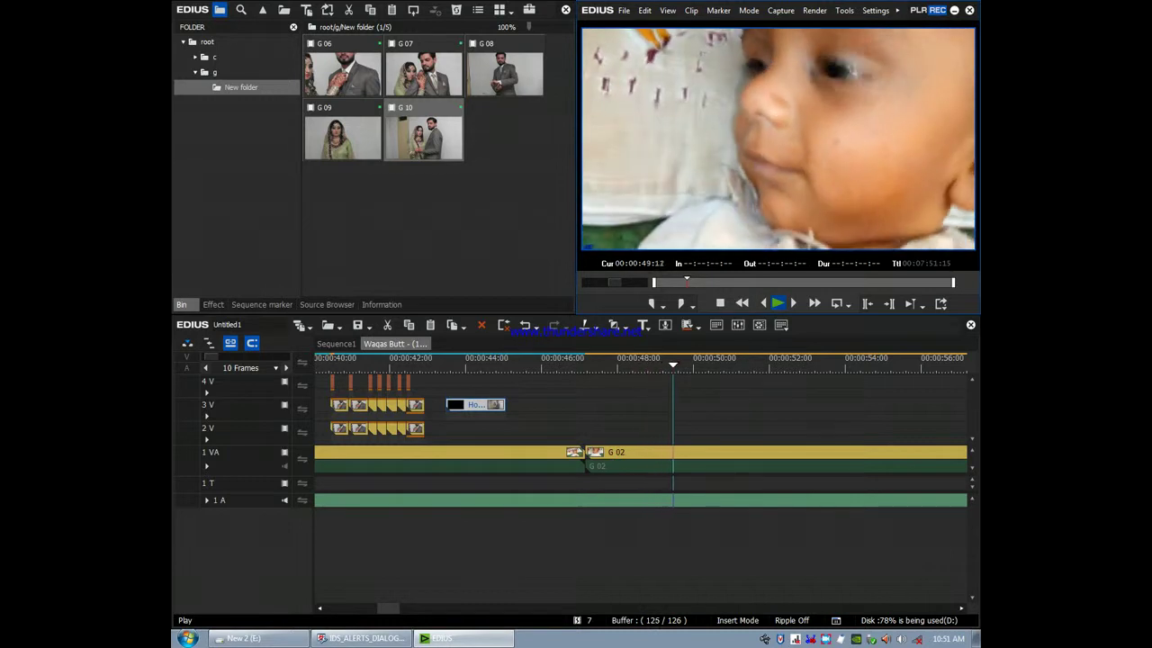
pyautogui.press('space')
# Replace the short placeholder just after 00:00:59 on the 3 V track with clip G 10 and play it back from 00:00:59:02
pyautogui.moveTo(388, 609); pyautogui.dragTo(401, 609)
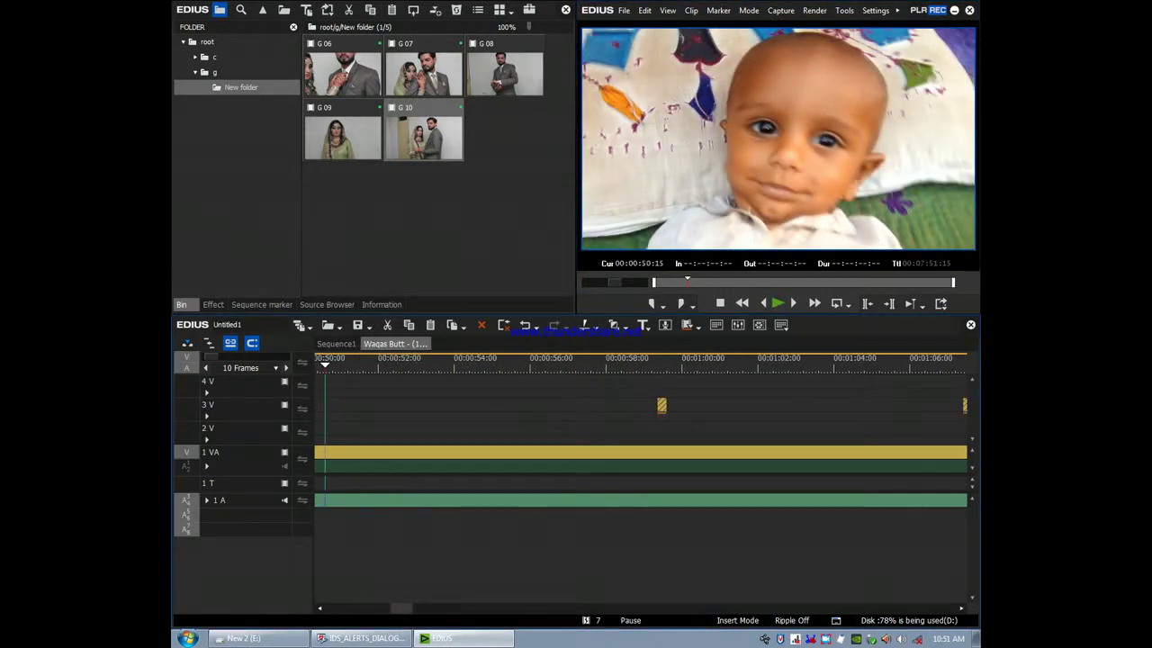
pyautogui.click(646, 359)
pyautogui.click(662, 407)
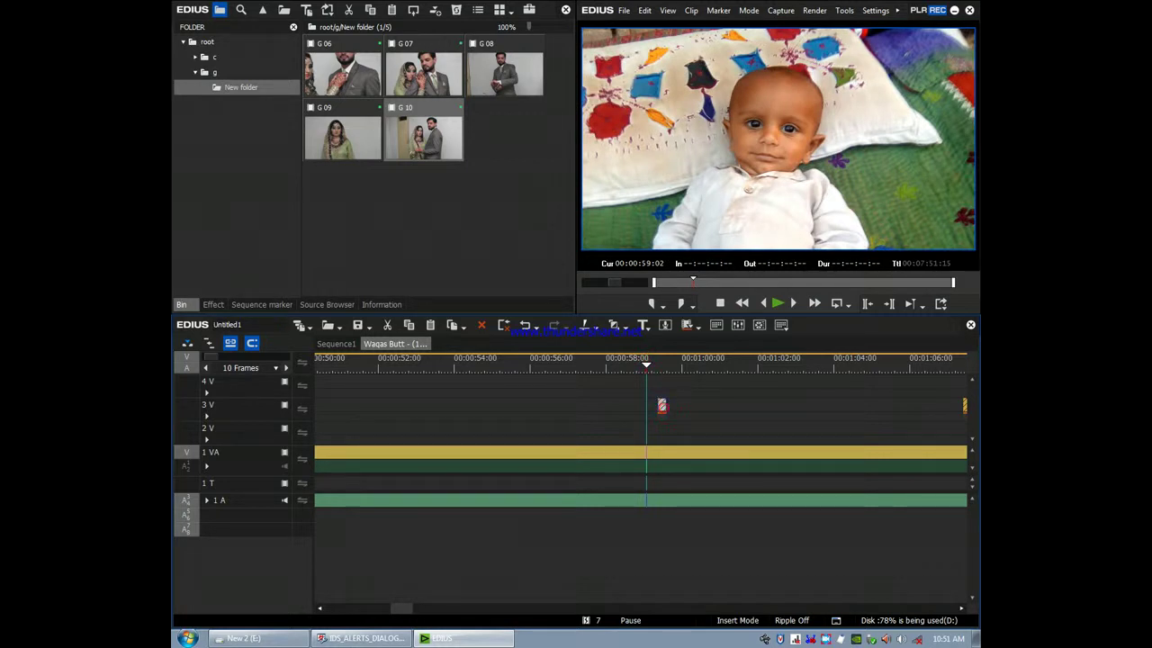
pyautogui.press('0')
pyautogui.press('space')
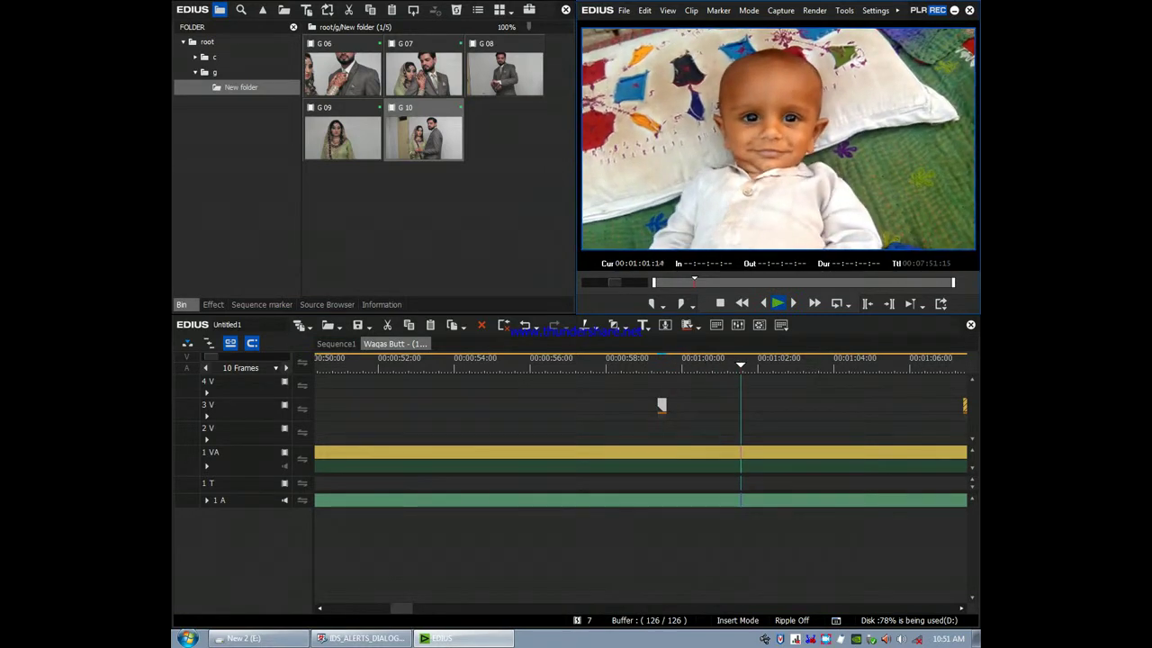
pyautogui.press('space')
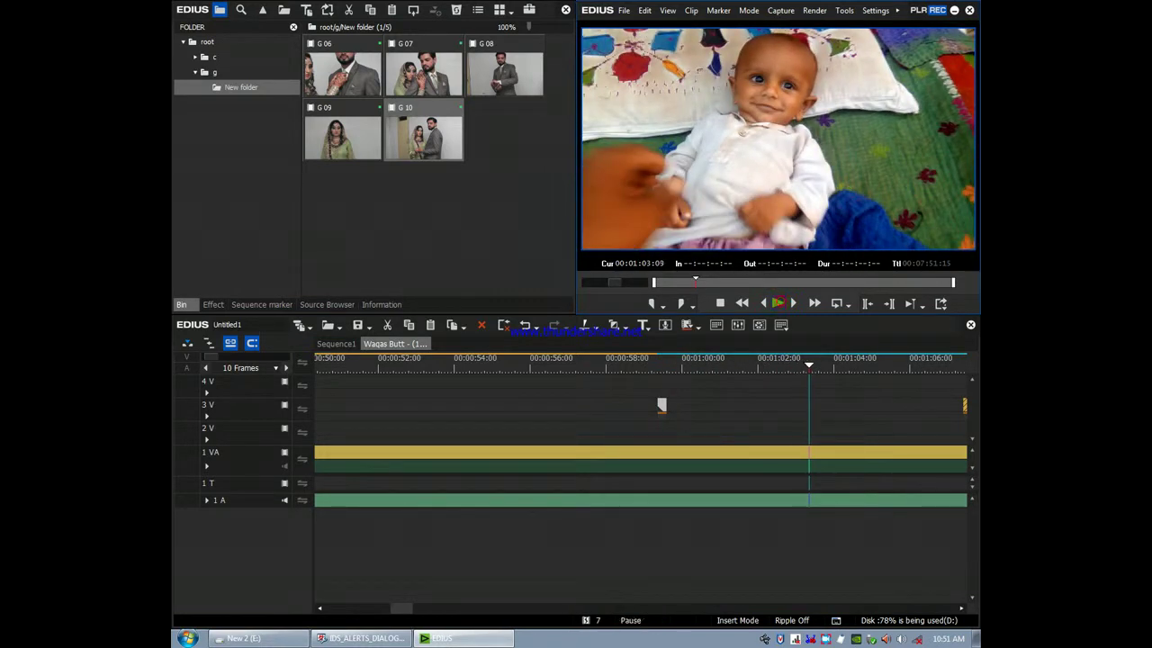
# Replace the first placeholder at about 00:01:07 on the 3 V track with clip G 10 and play that section
pyautogui.moveTo(401, 609); pyautogui.dragTo(415, 609)
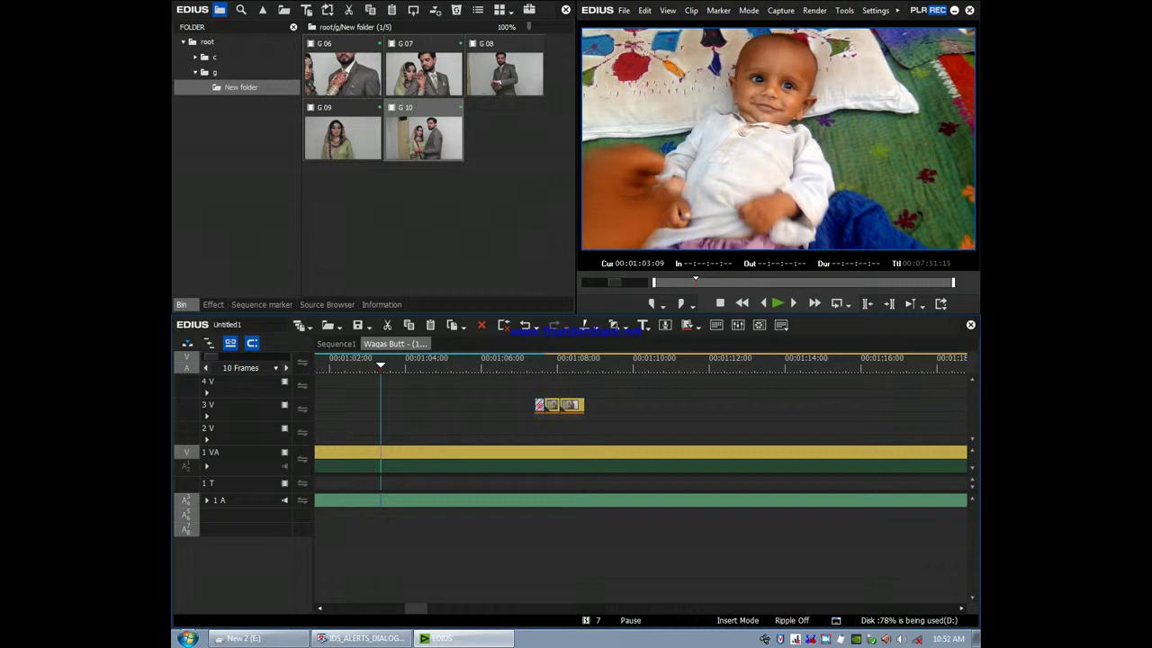
pyautogui.click(536, 404)
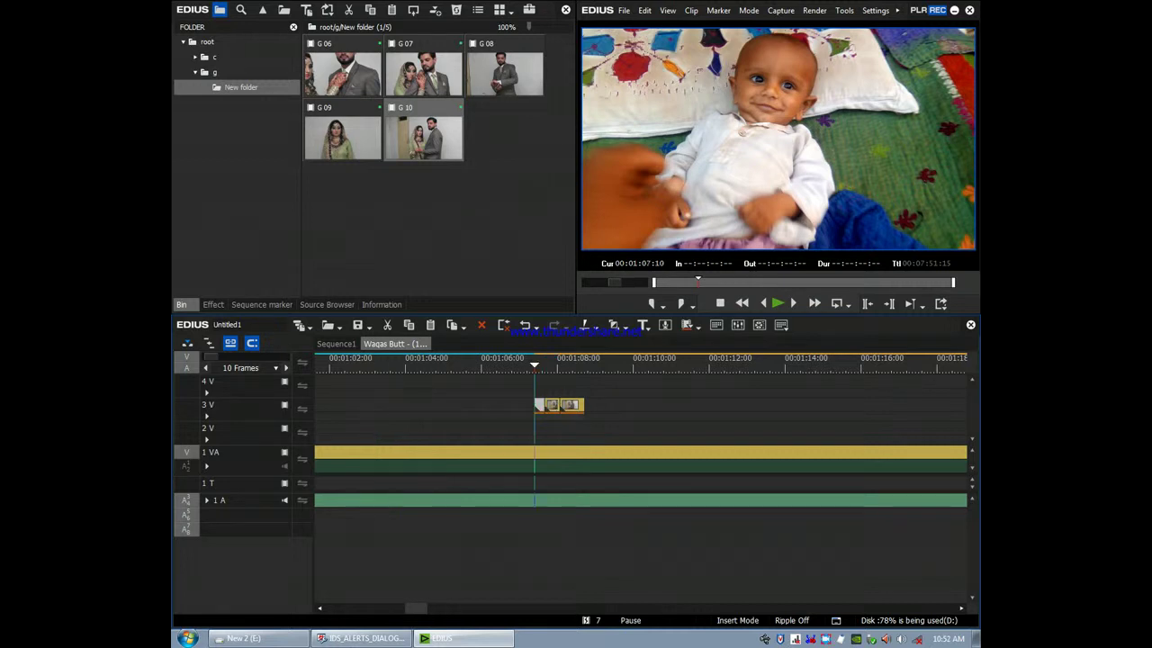
pyautogui.press('space')
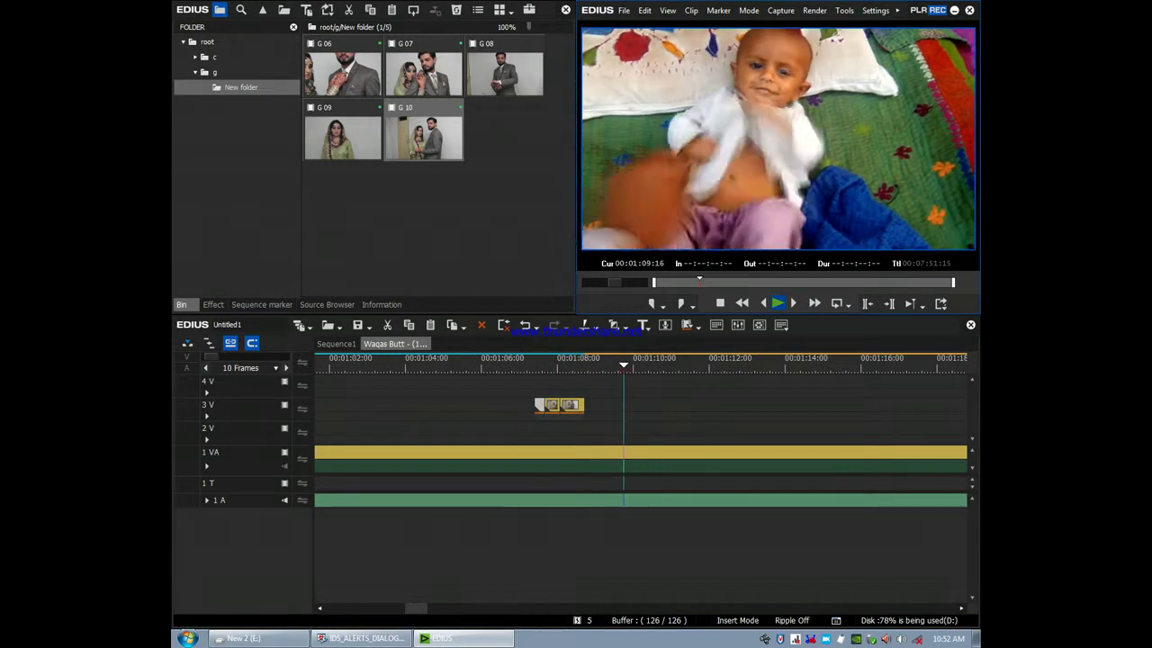
pyautogui.press('space')
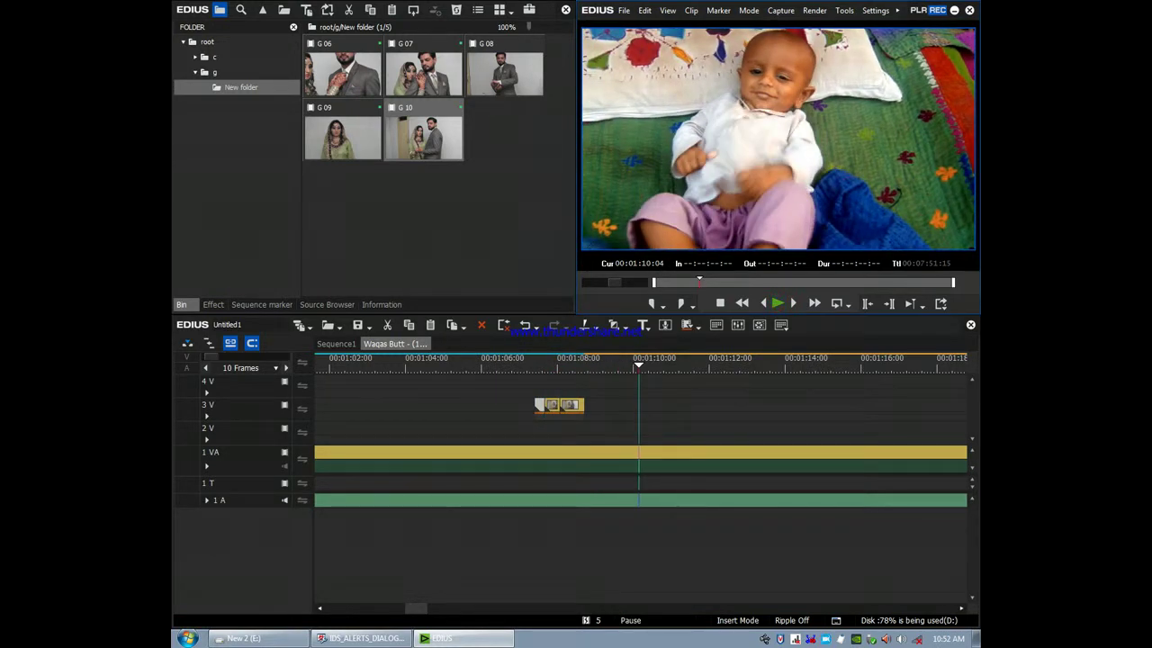
# Play the main sequence from about 00:01:10 into the purple overlay clip on the 3 V track, stopping at about 00:01:23
pyautogui.hotkey('ctrl', '-')
pyautogui.hotkey('ctrl', '-')
pyautogui.hotkey('ctrl', '-')
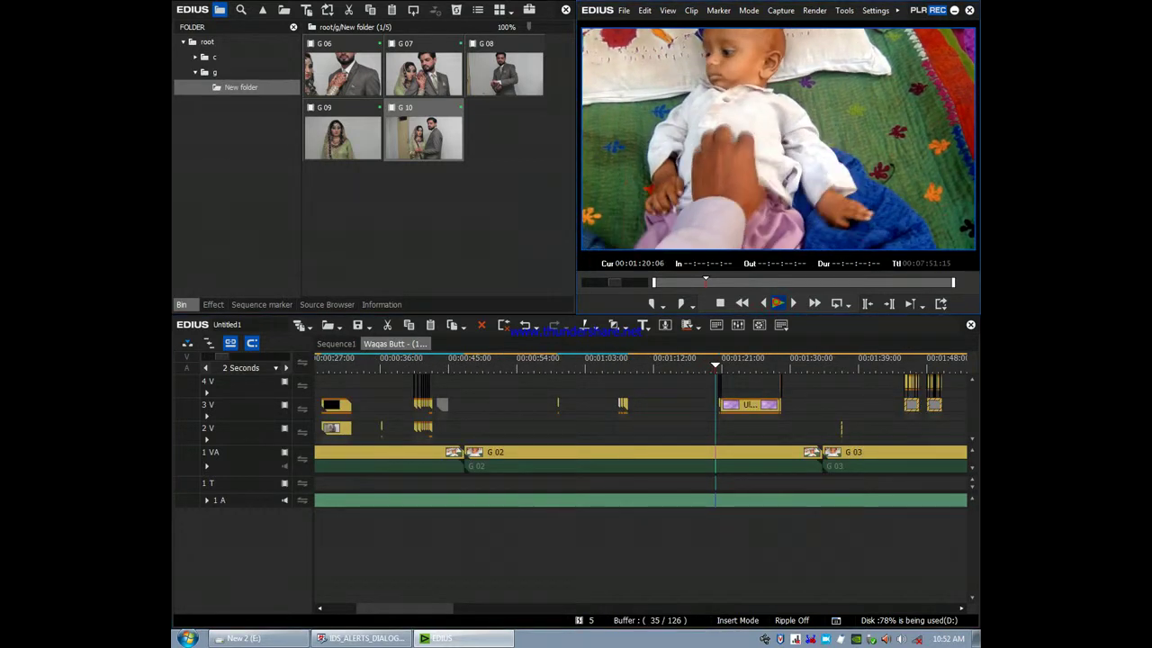
pyautogui.press('space')
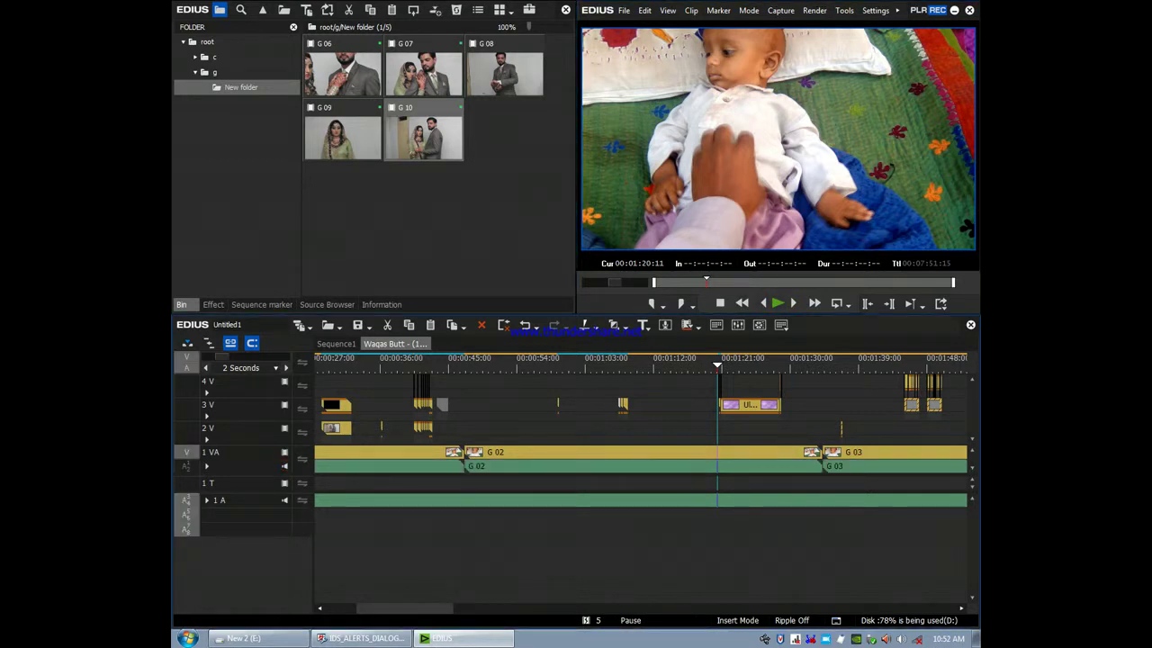
pyautogui.press('space')
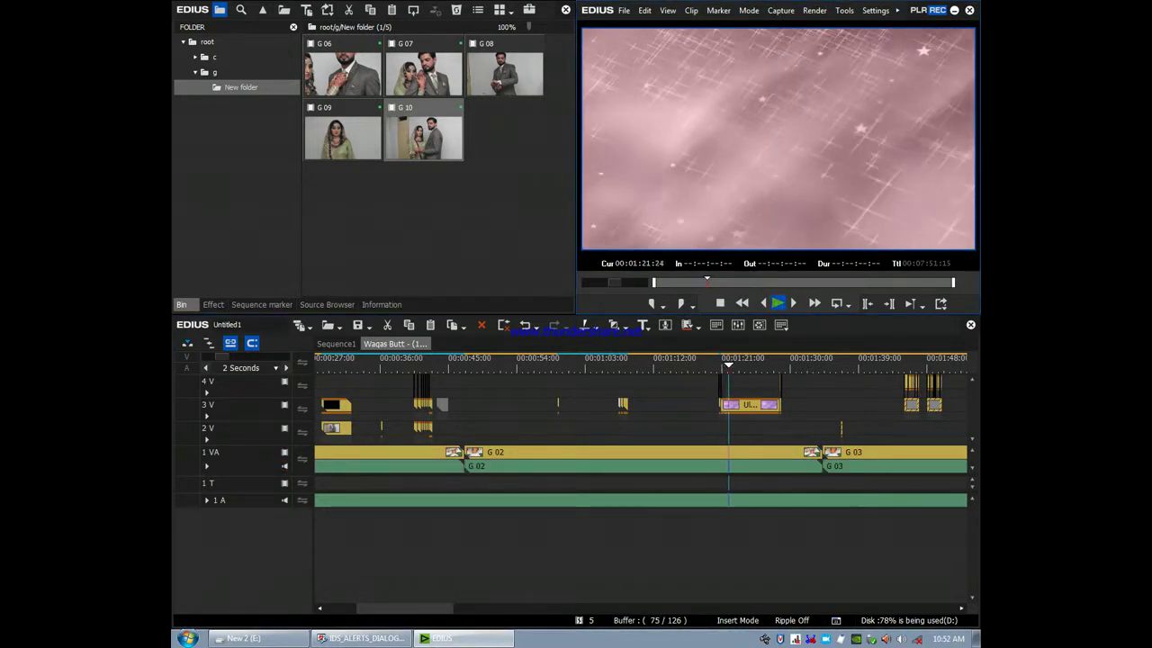
pyautogui.press('space')
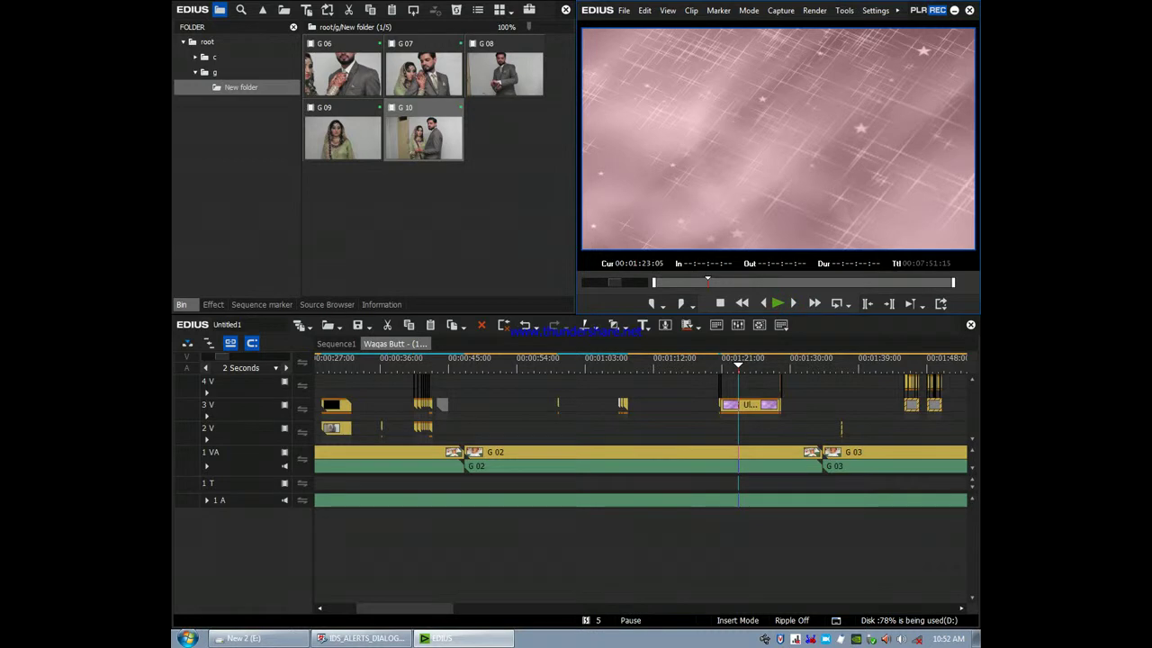
# Mute the audio of the 1 VA and 1 A tracks and continue playback to about 00:01:31
pyautogui.click(286, 466)
pyautogui.click(284, 499)
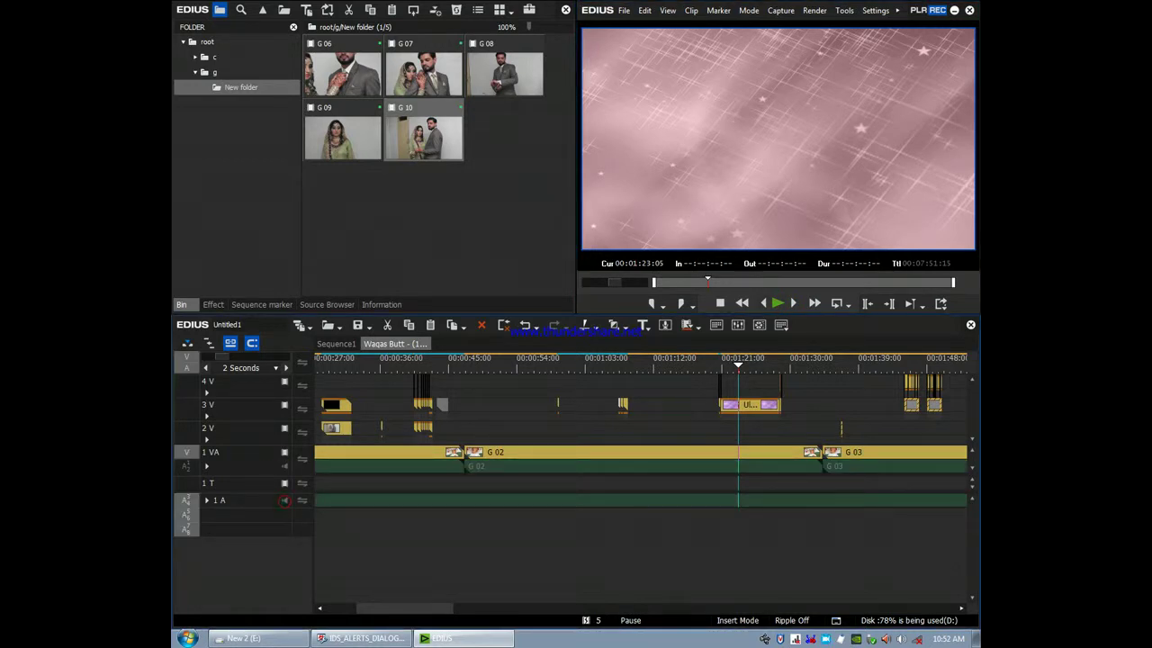
pyautogui.press('space')
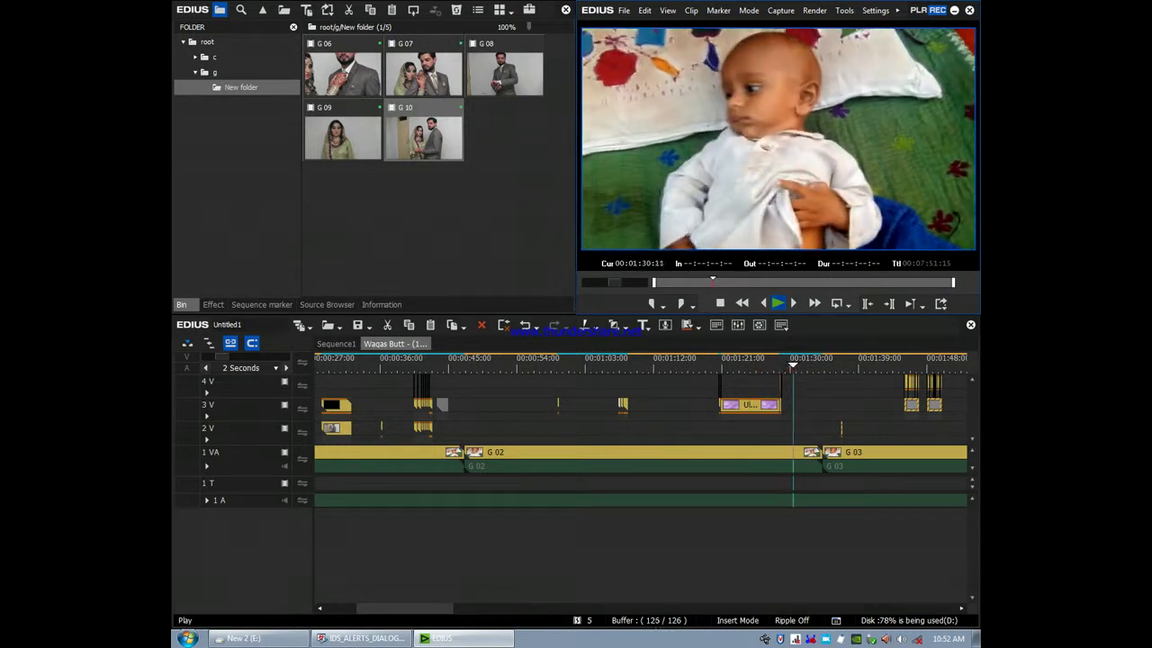
pyautogui.press('space')
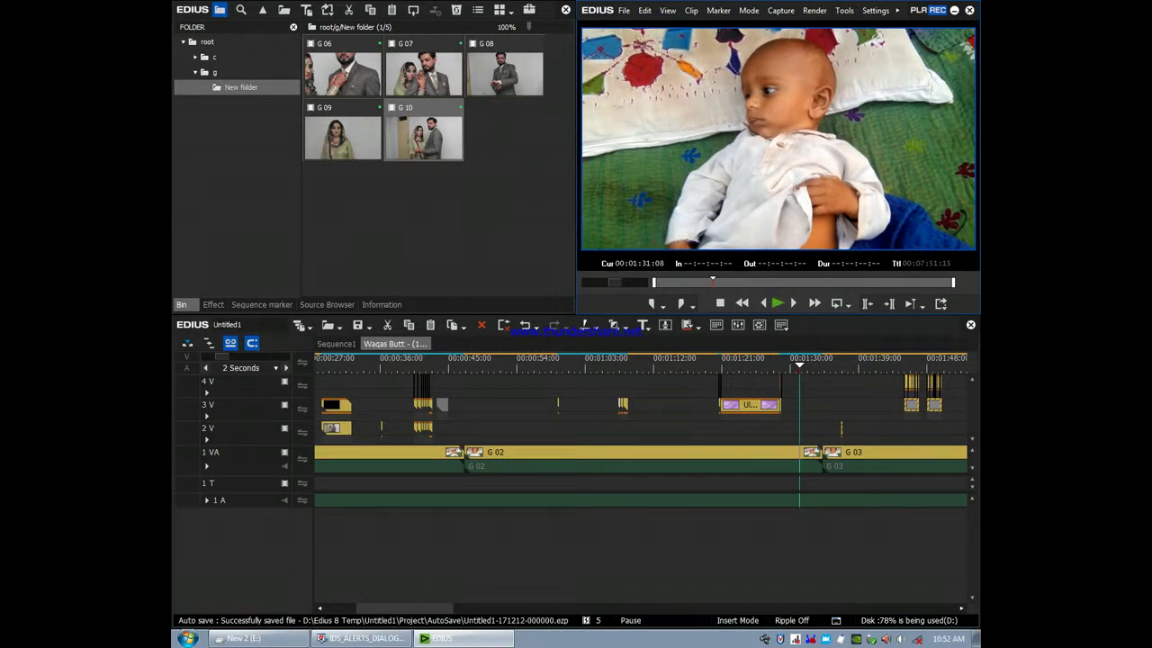
# Move the playhead to 00:01:45:01 and preview the checkered transition over the placeholder on the 3 V track
pyautogui.click(827, 376)
pyautogui.click(902, 360)
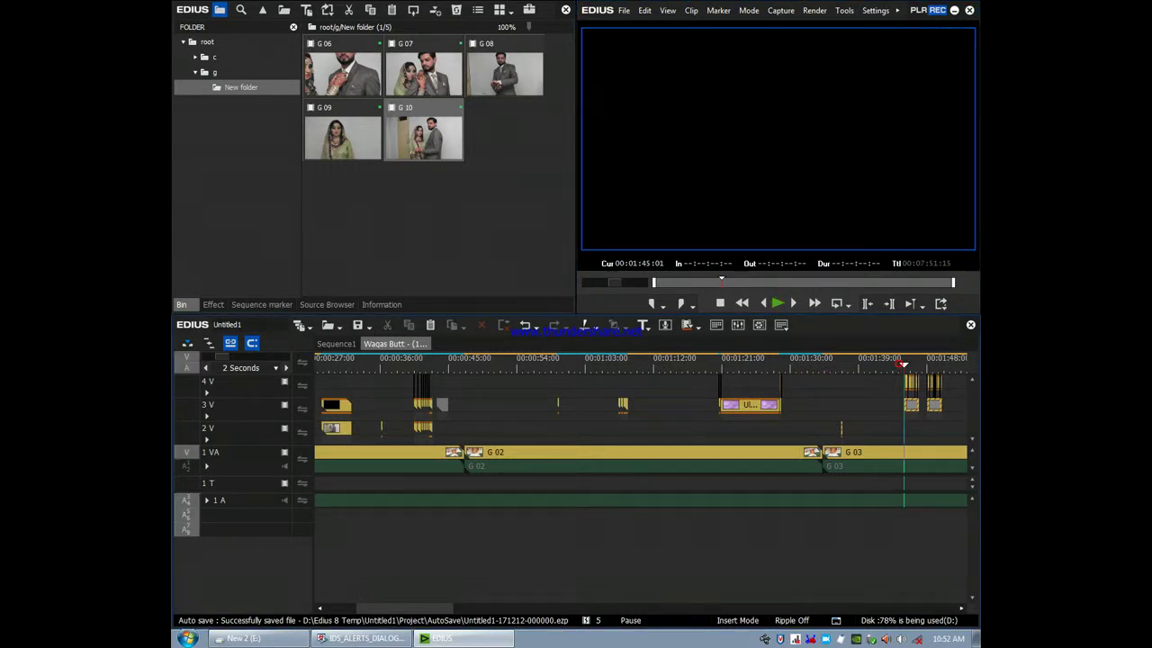
pyautogui.press('space')
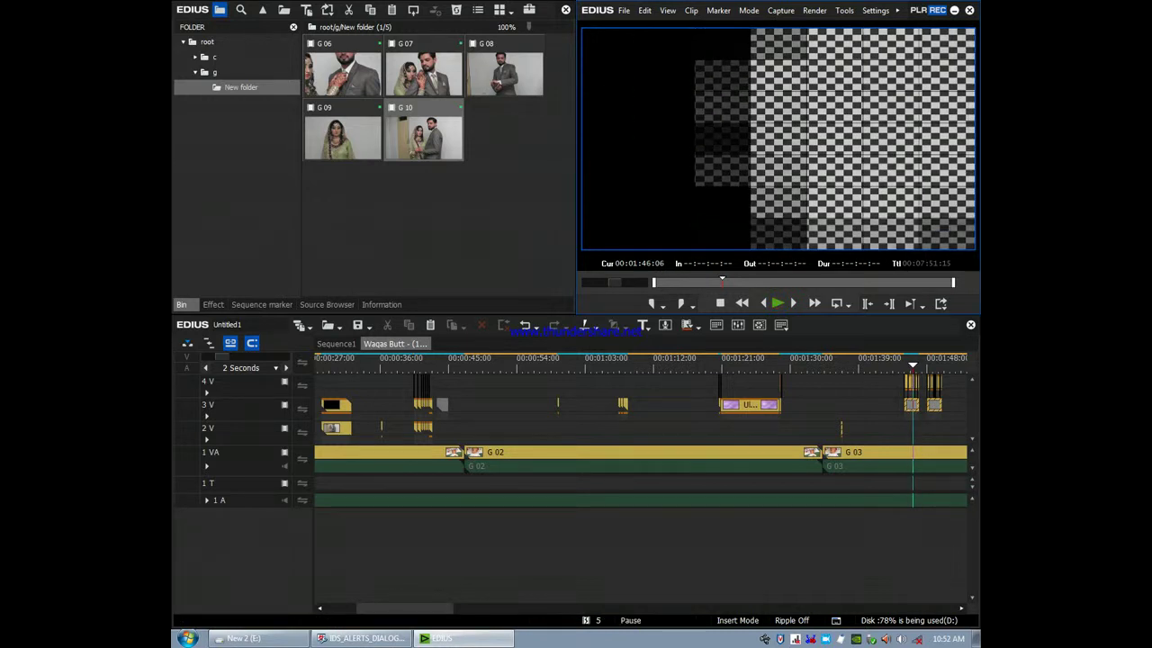
# Replace the B 01 placeholder at 00:01:45 on the 3 V track with clip G 10 and play it back from its start
pyautogui.hotkey('ctrl', '+')
pyautogui.hotkey('ctrl', '+')
pyautogui.hotkey('ctrl', '+')
pyautogui.hotkey('ctrl', '+')
pyautogui.hotkey('ctrl', '+')
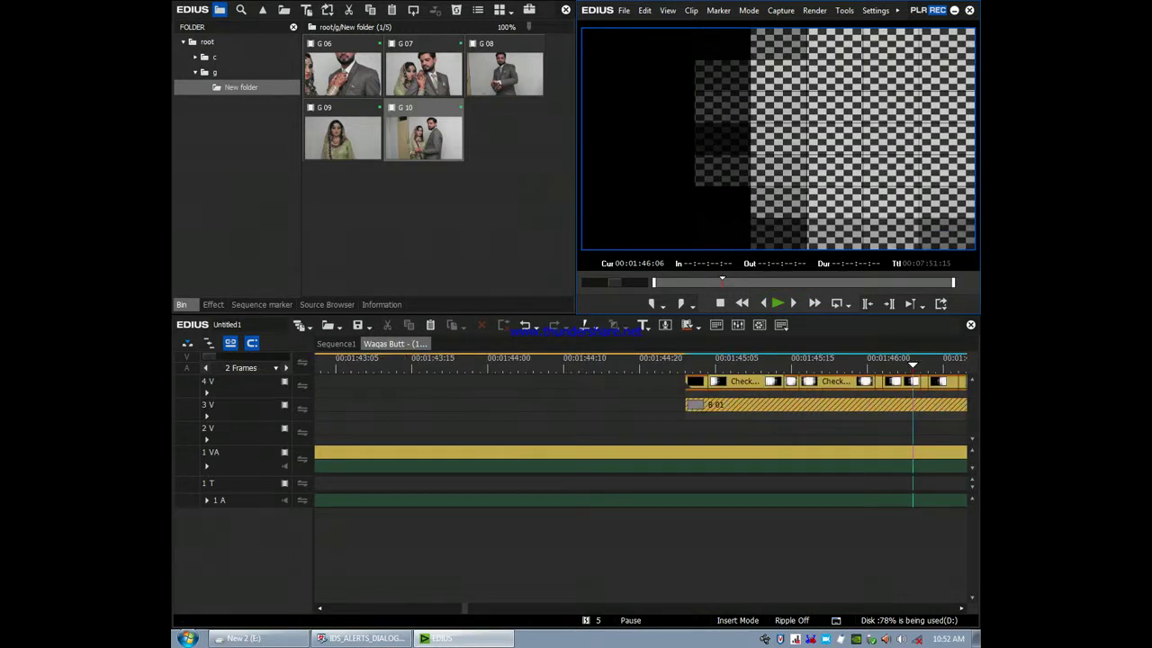
pyautogui.click(744, 406)
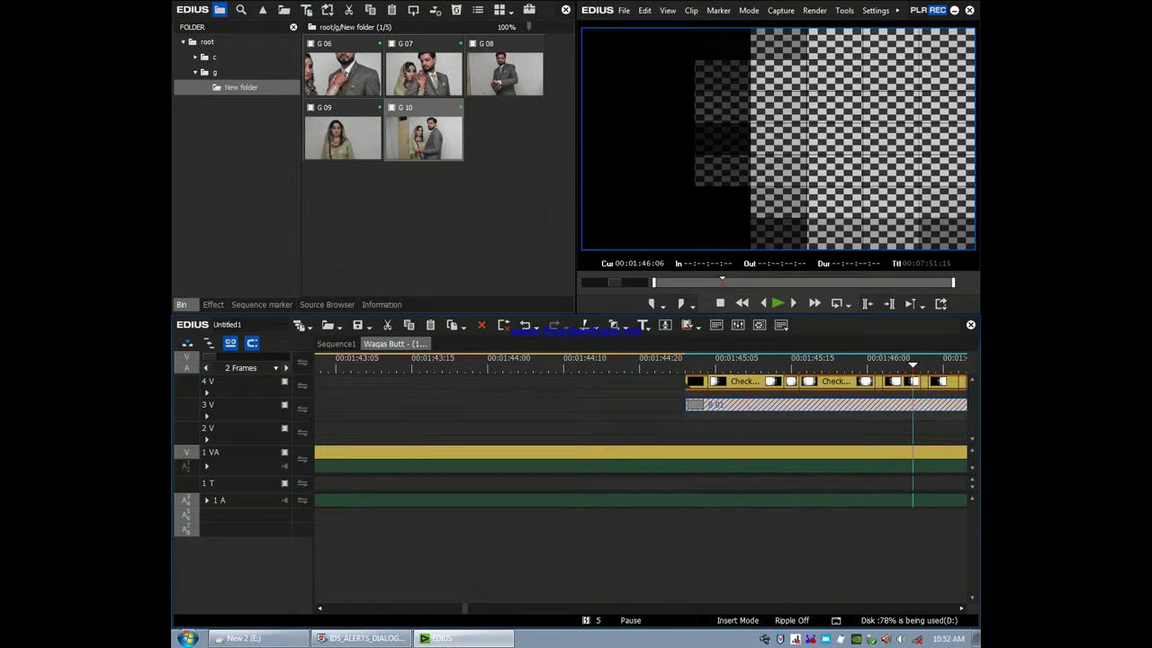
pyautogui.hotkey('shift', 'r')
pyautogui.click(678, 361)
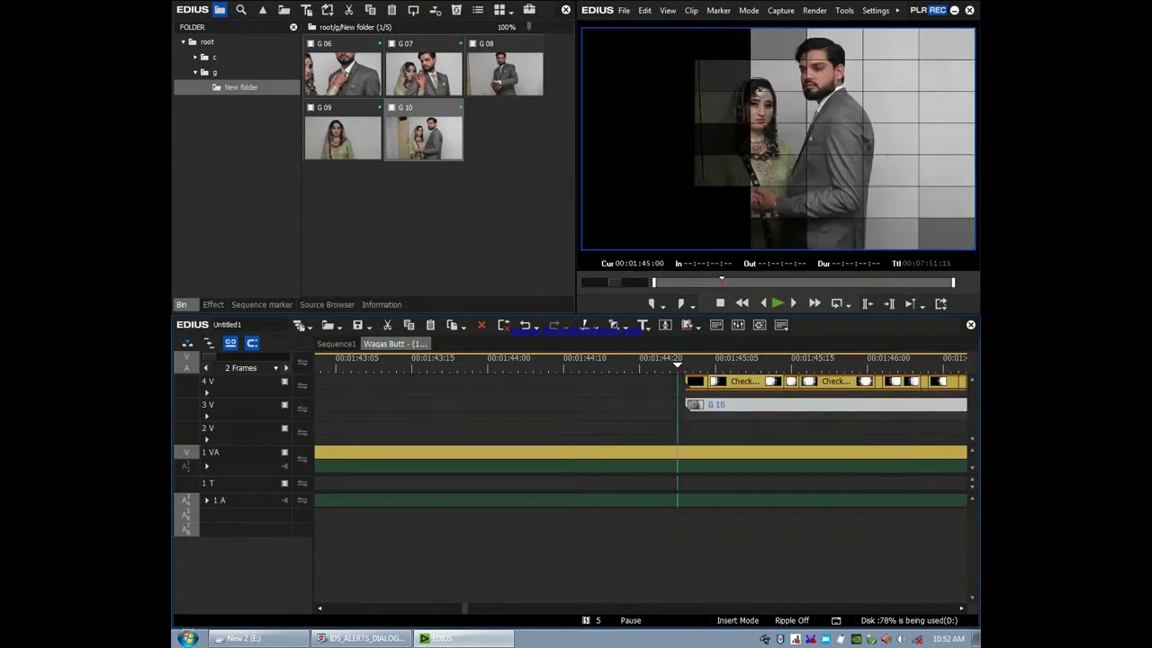
pyautogui.press('space')
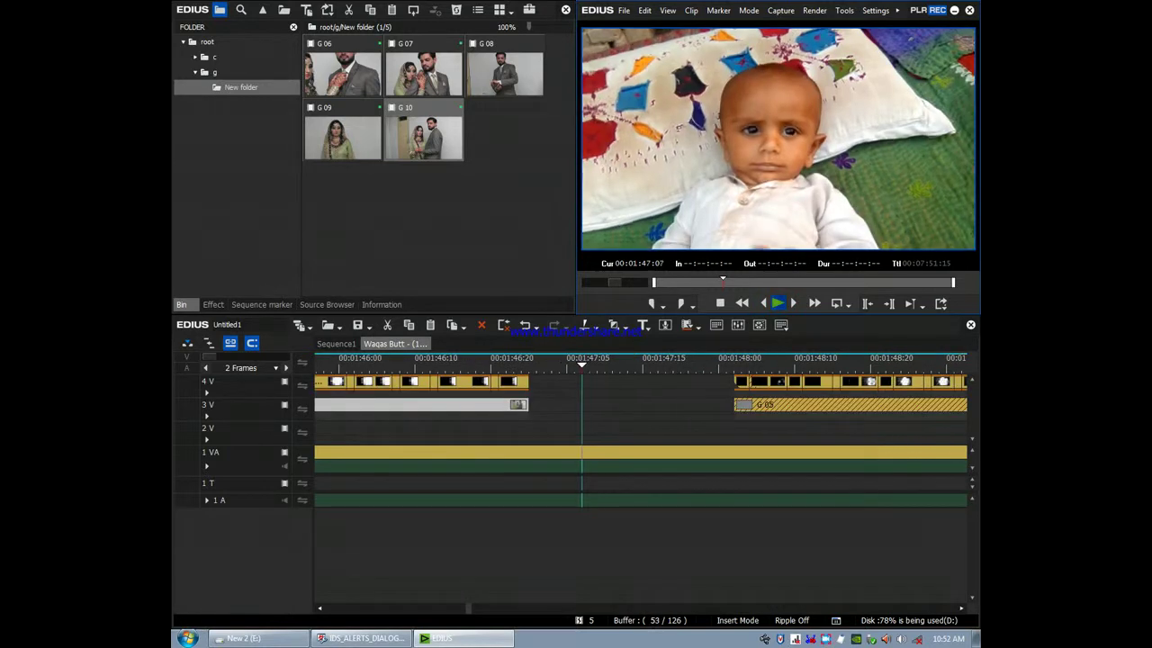
pyautogui.press('space')
# Replace the placeholder at 00:01:48 on the 3 V track with clip G 10 and play through its hexagon transition
pyautogui.click(772, 400)
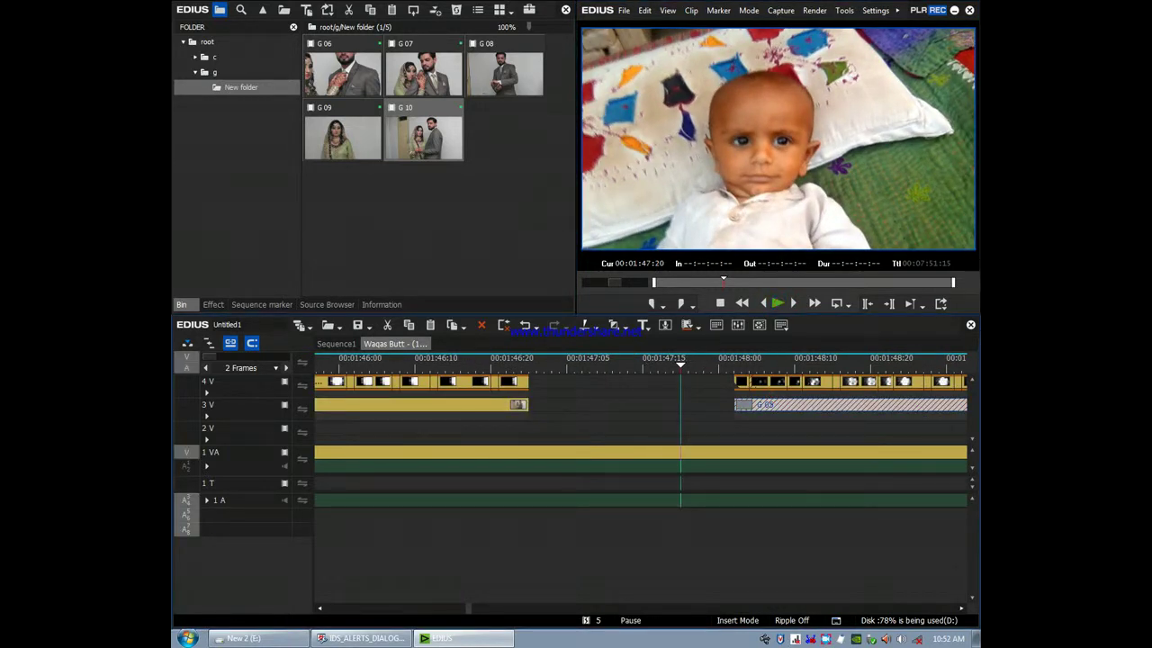
pyautogui.hotkey('shift', 'r')
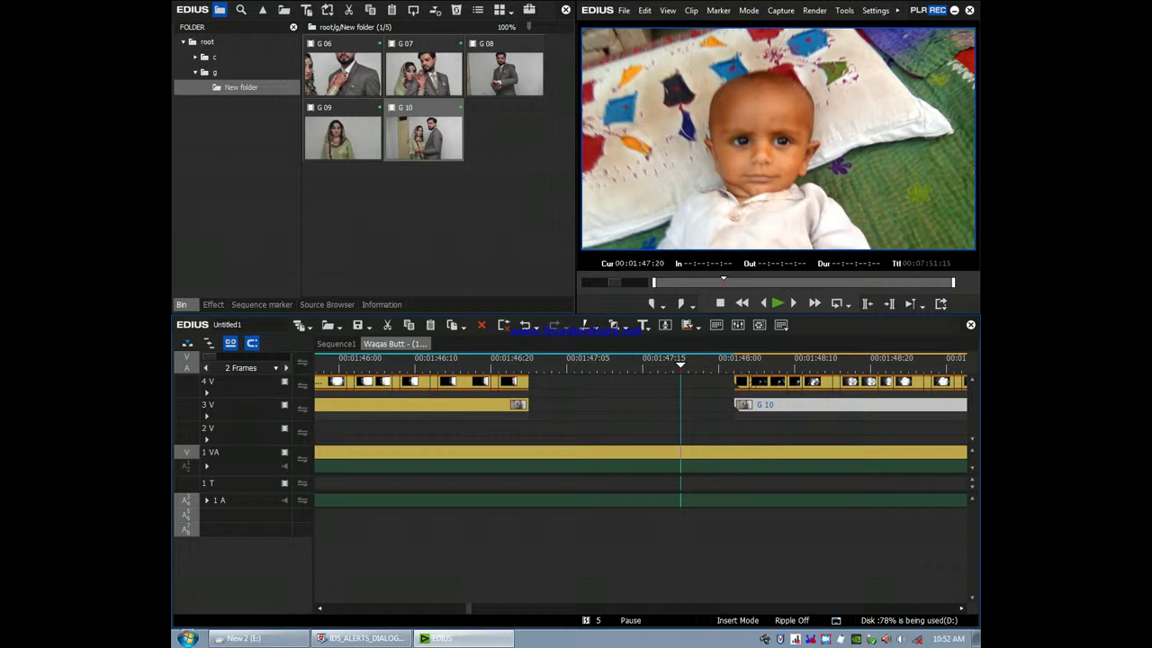
pyautogui.press('space')
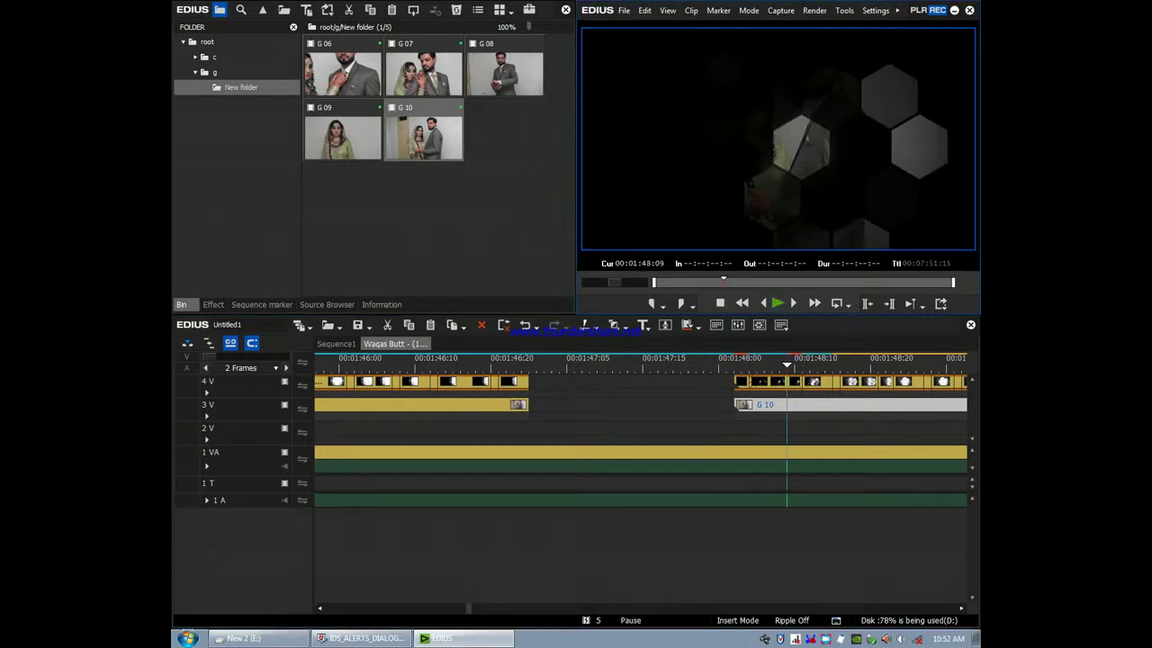
pyautogui.press('space')
pyautogui.press('space')
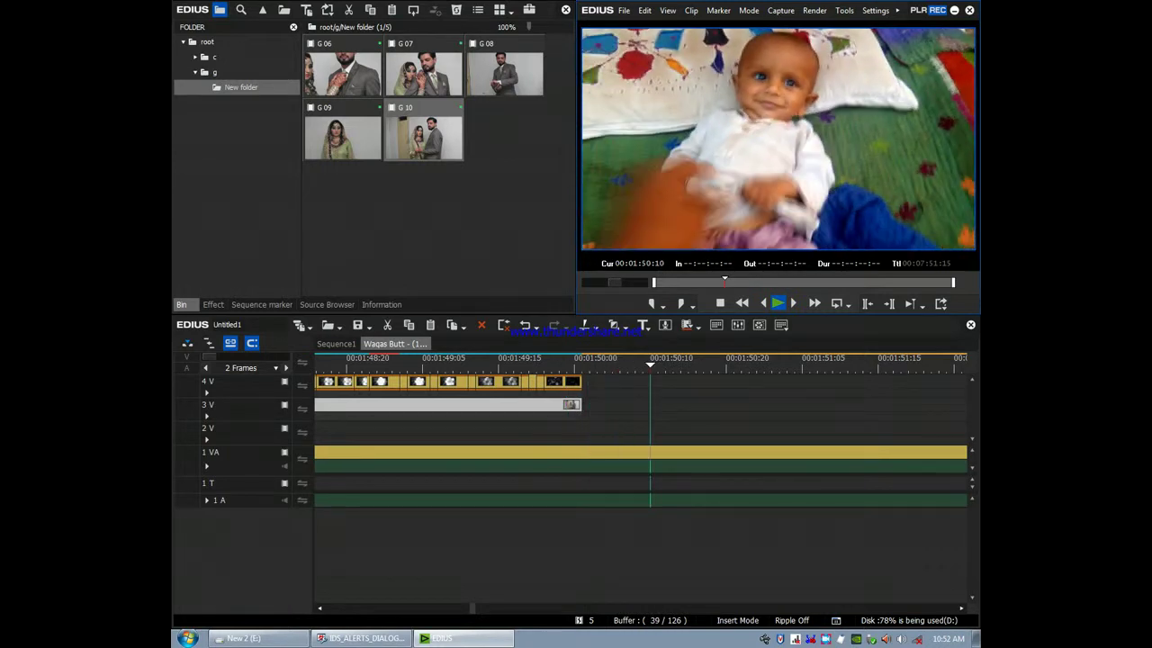
pyautogui.press('space')
# Move the playhead to the start of the Blinding Glare clip at 00:01:56:04 and play it to about 00:02:02
pyautogui.press('ctrl+KP_Subtract')
pyautogui.press('ctrl+KP_Subtract')
pyautogui.press('ctrl+KP_Add')
pyautogui.press('ctrl+KP_Subtract')
pyautogui.press('ctrl+KP_Subtract')
pyautogui.press('ctrl+KP_Subtract')
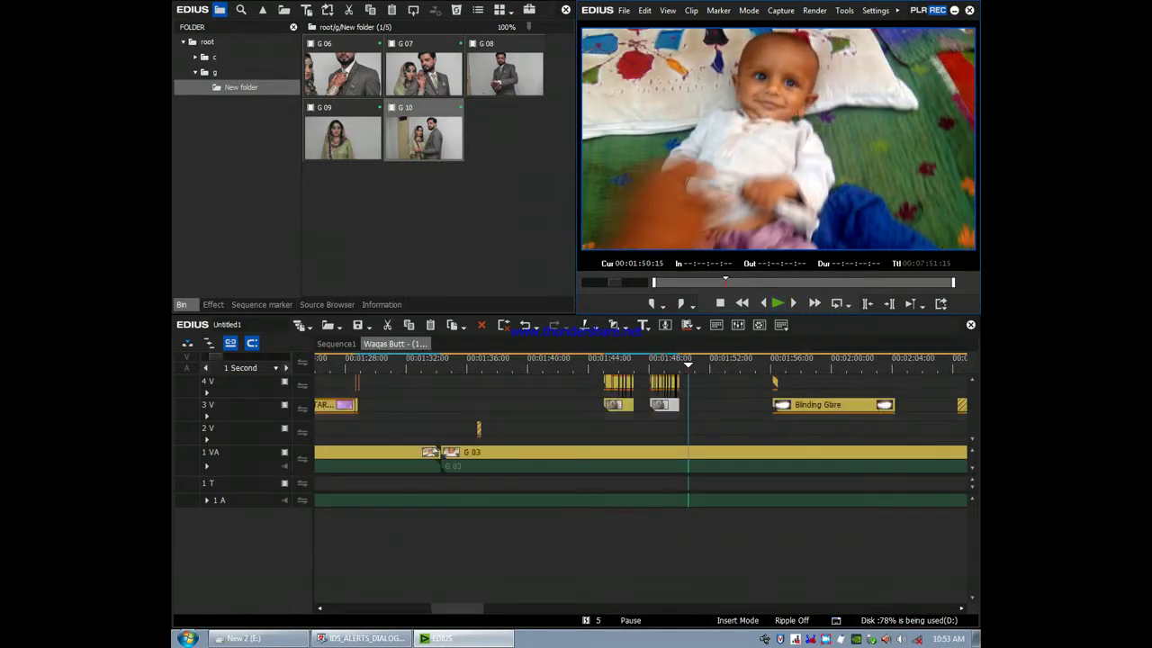
pyautogui.press('ctrl+KP_Subtract')
pyautogui.click(778, 367)
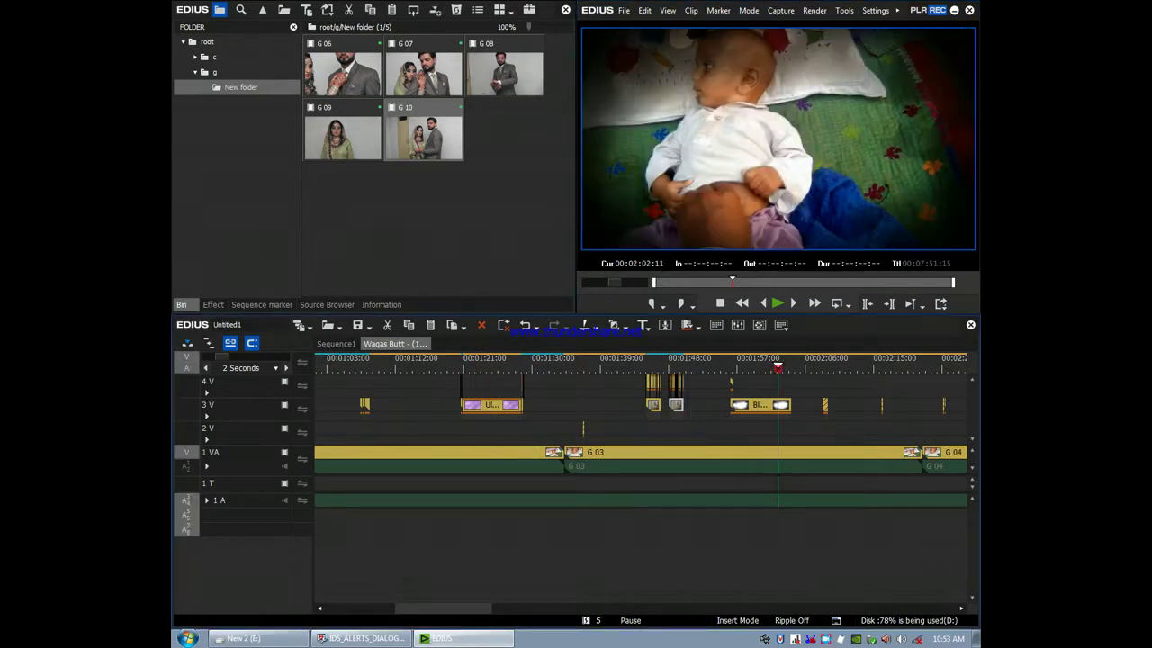
pyautogui.moveTo(778, 366); pyautogui.dragTo(729, 410)
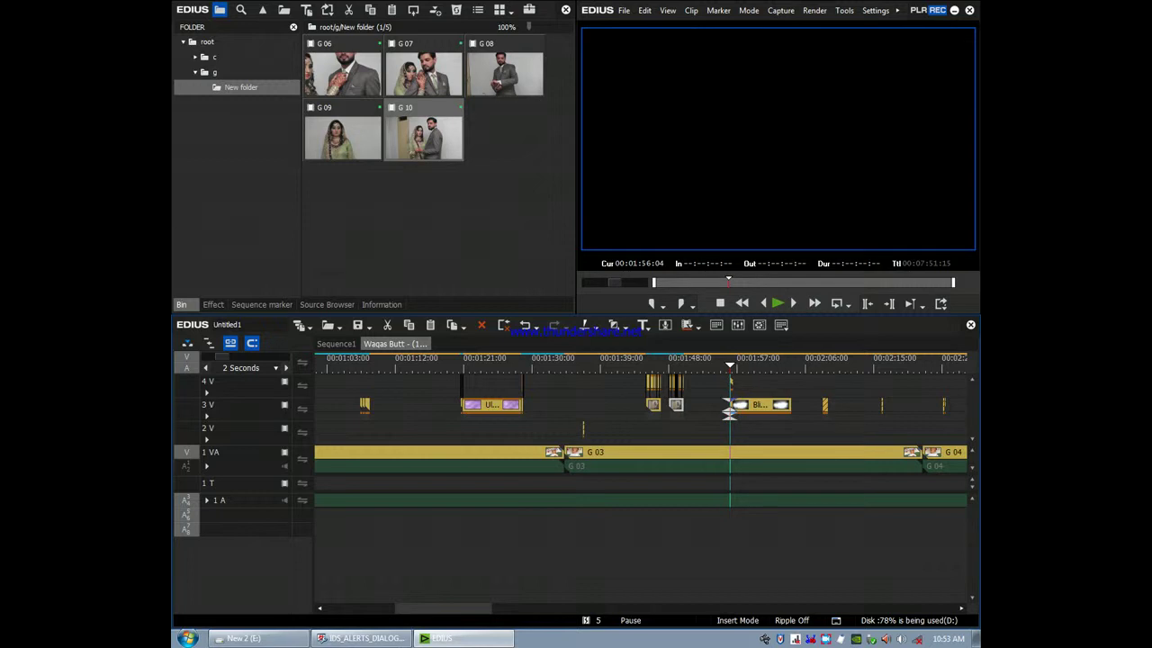
pyautogui.press('space')
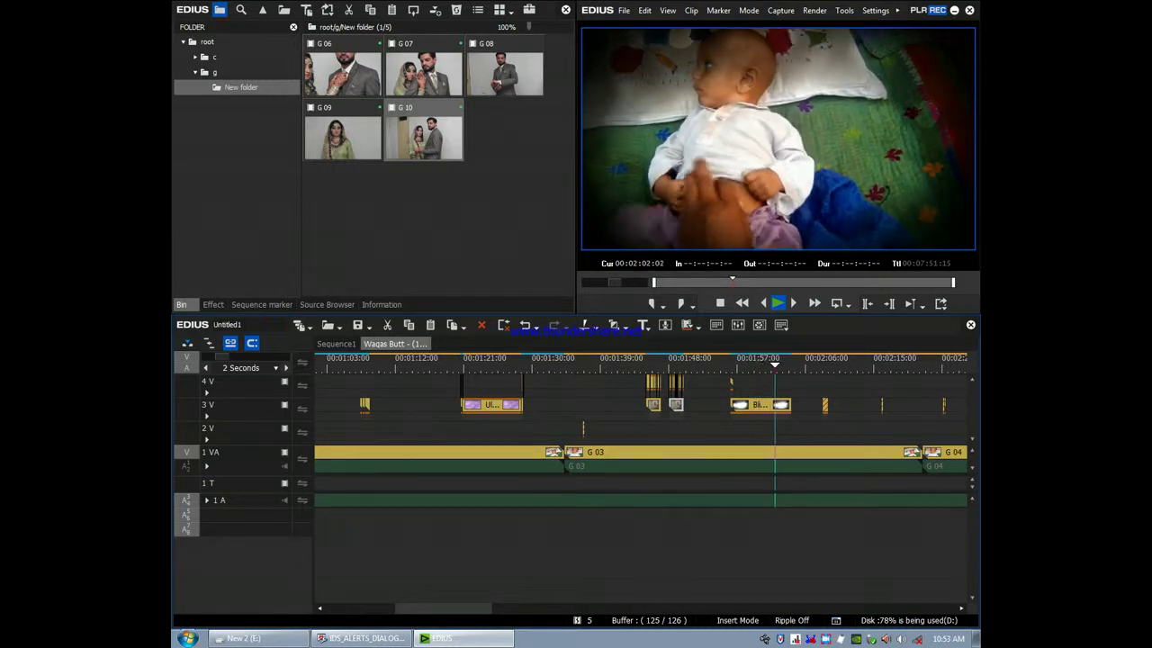
pyautogui.press('space')
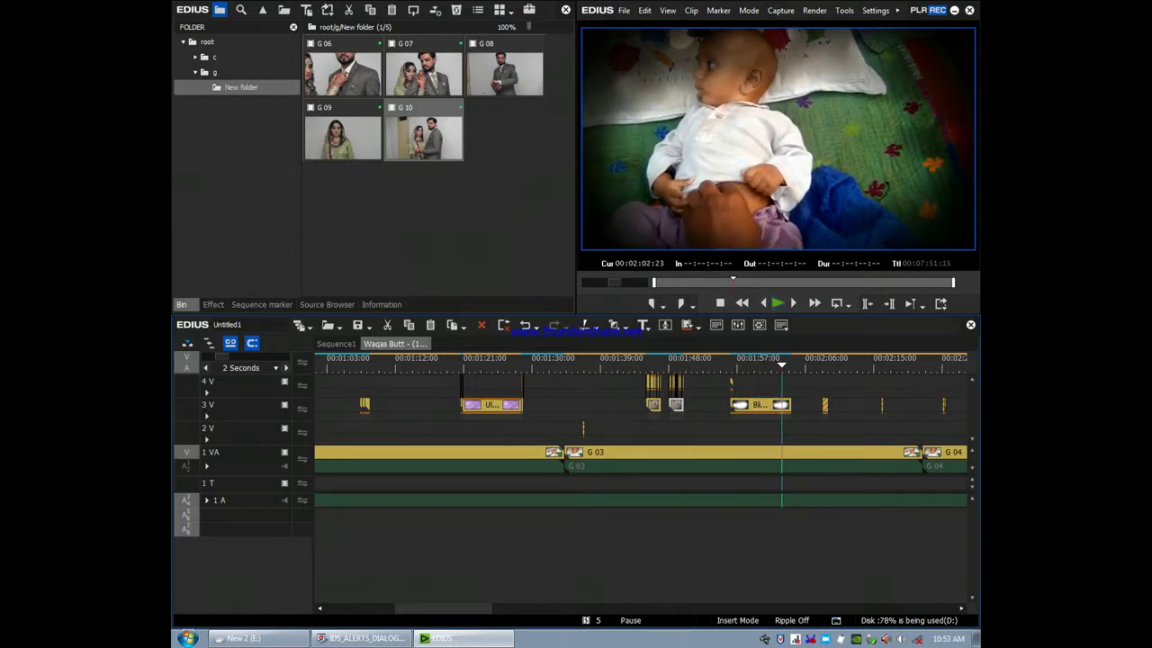
# Preview the placeholder transition on the 2 V and 3 V tracks between about 00:02:42 and 00:02:44
pyautogui.scroll(-20, 641, 483)
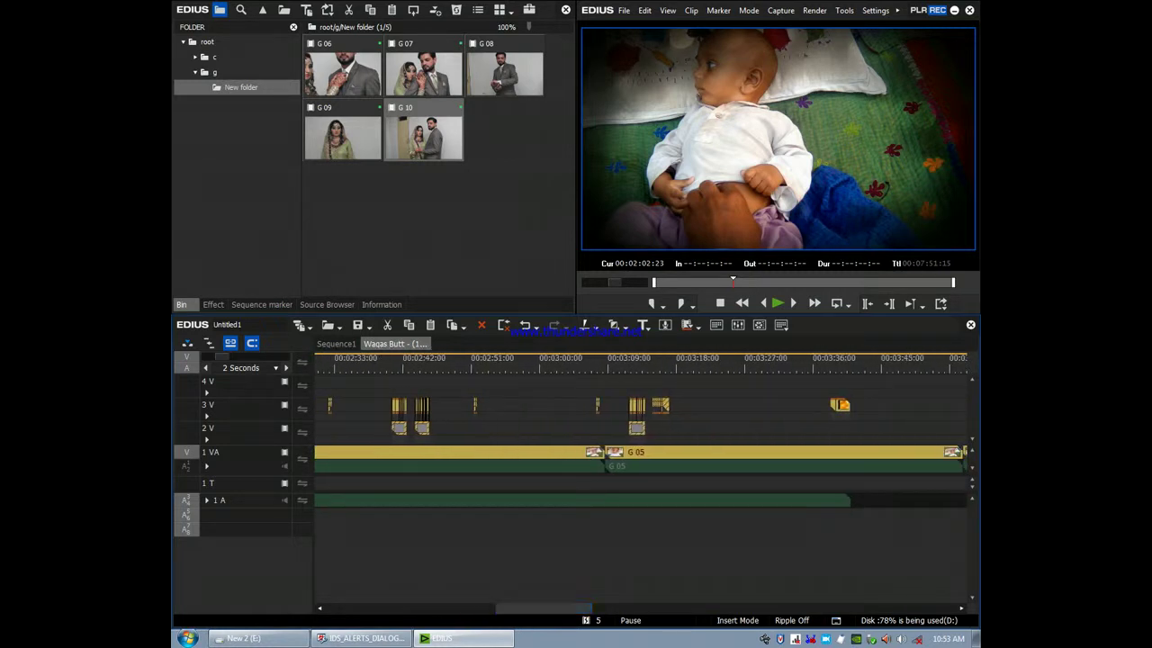
pyautogui.click(407, 362)
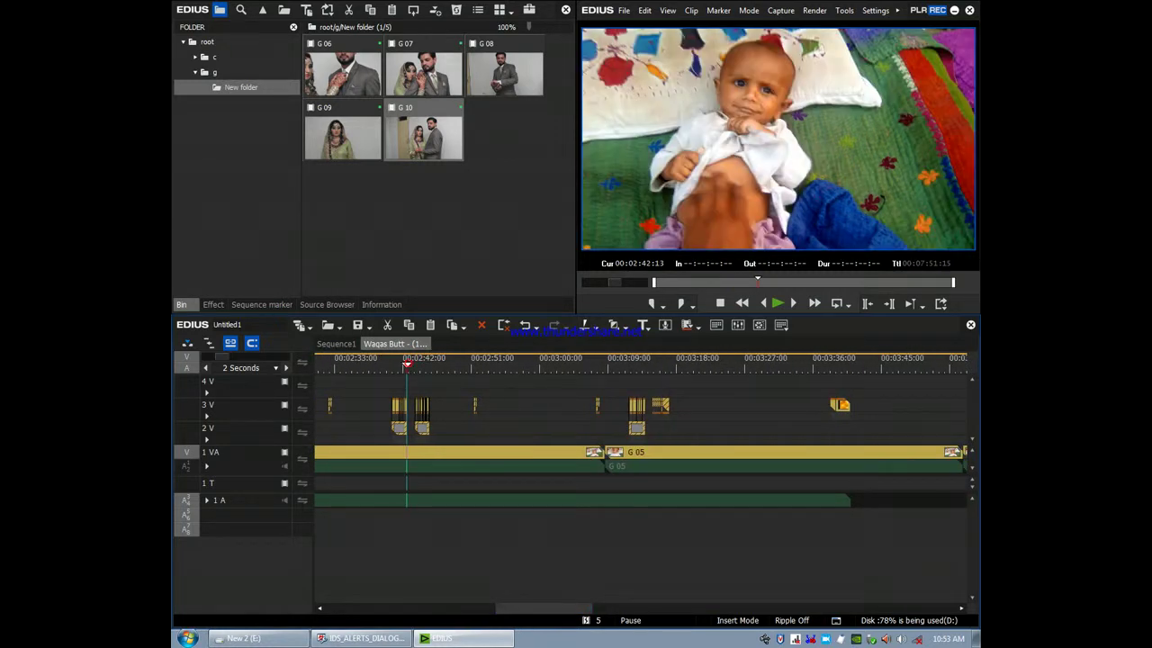
pyautogui.press('a')
pyautogui.moveTo(429, 432); pyautogui.dragTo(418, 410)
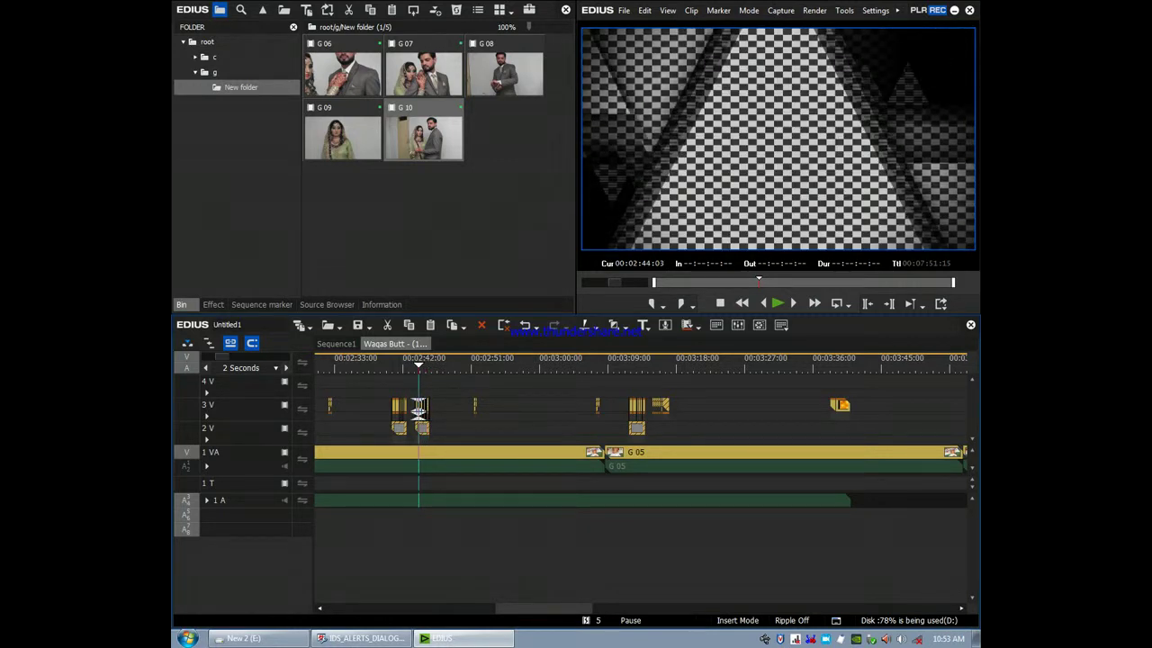
# Cut clip G 05 on the 1 VA track at 00:03:40:24, where the song audio ends, and delete the part after the cut
pyautogui.moveTo(418, 365); pyautogui.dragTo(517, 365)
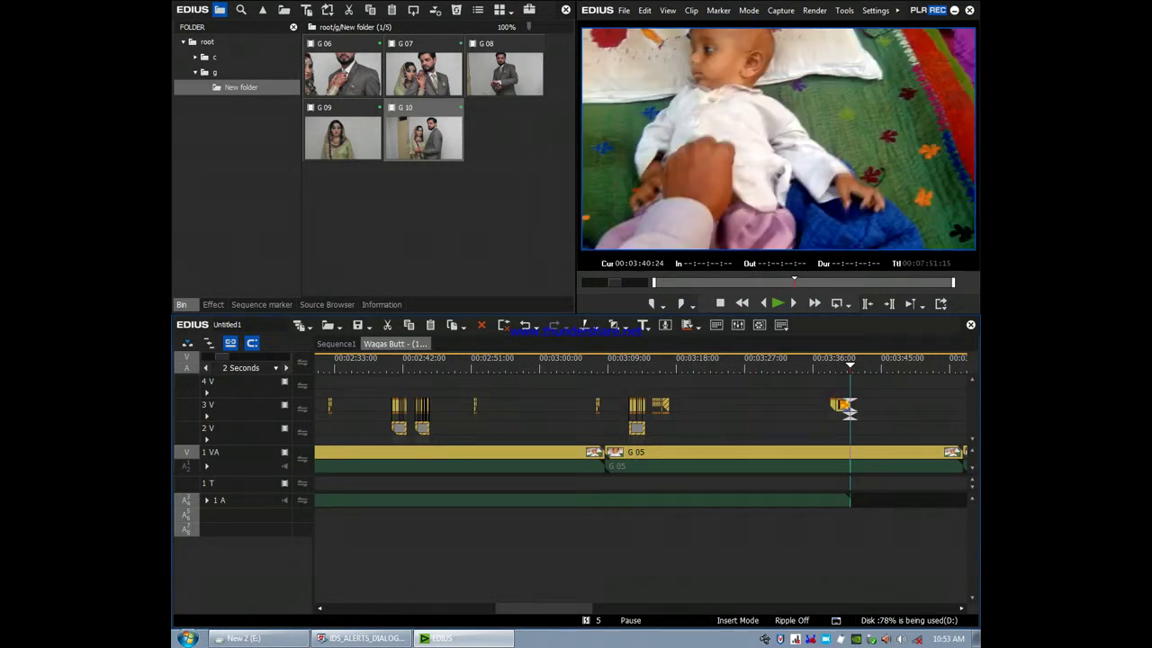
pyautogui.click(853, 452)
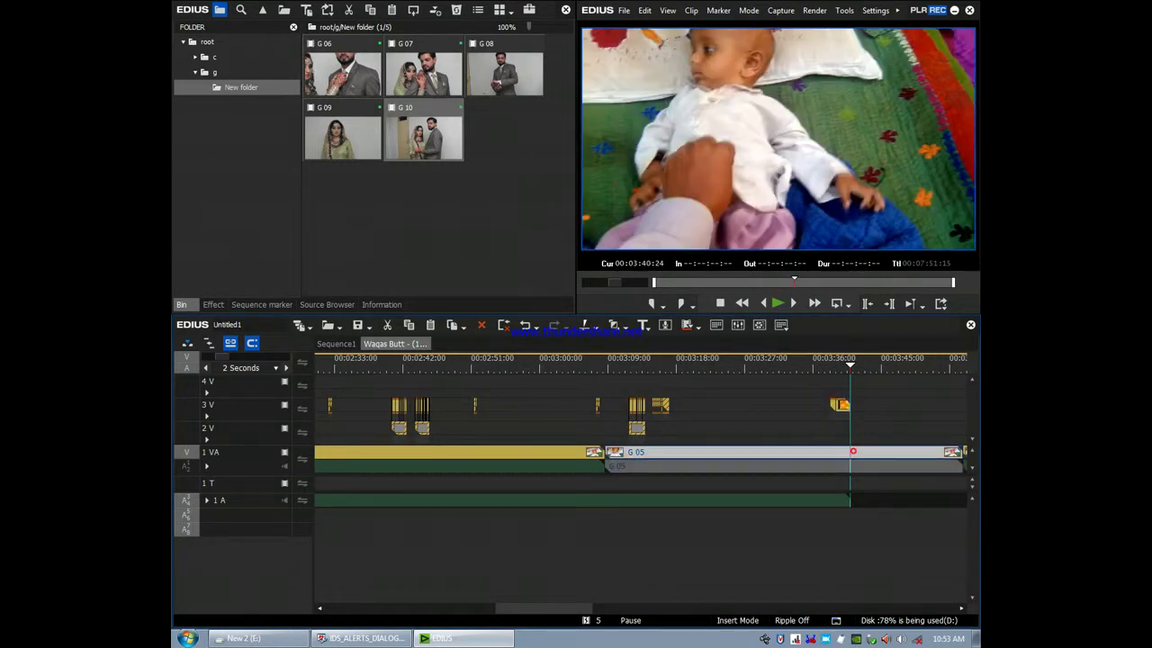
pyautogui.press('c')
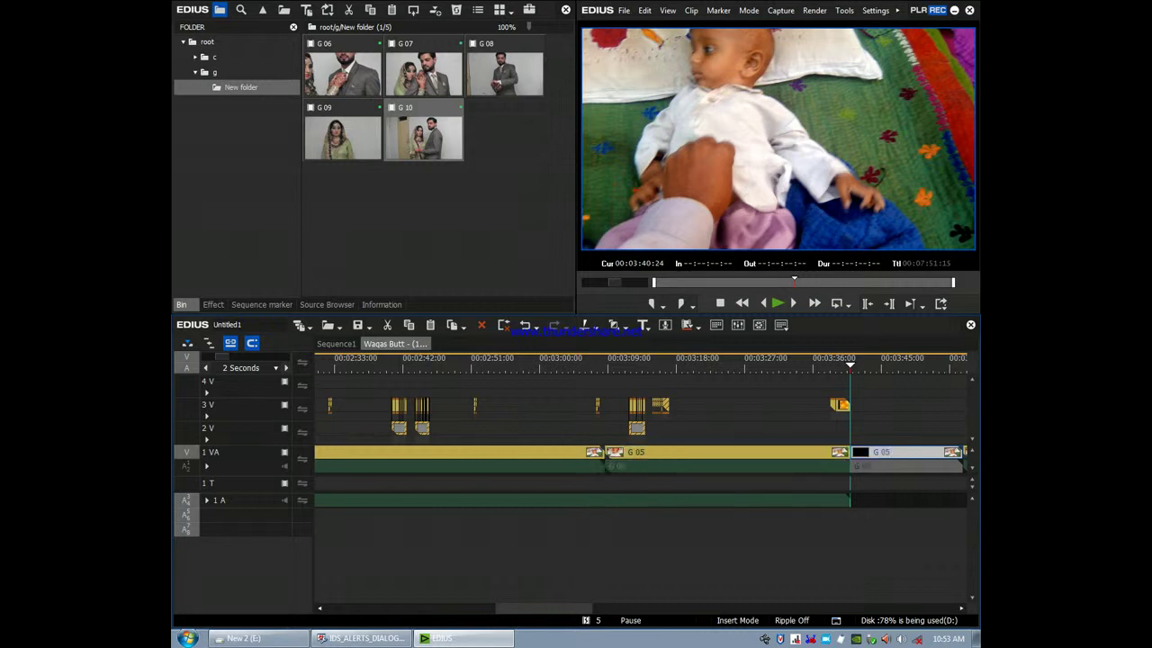
pyautogui.press('Delete')
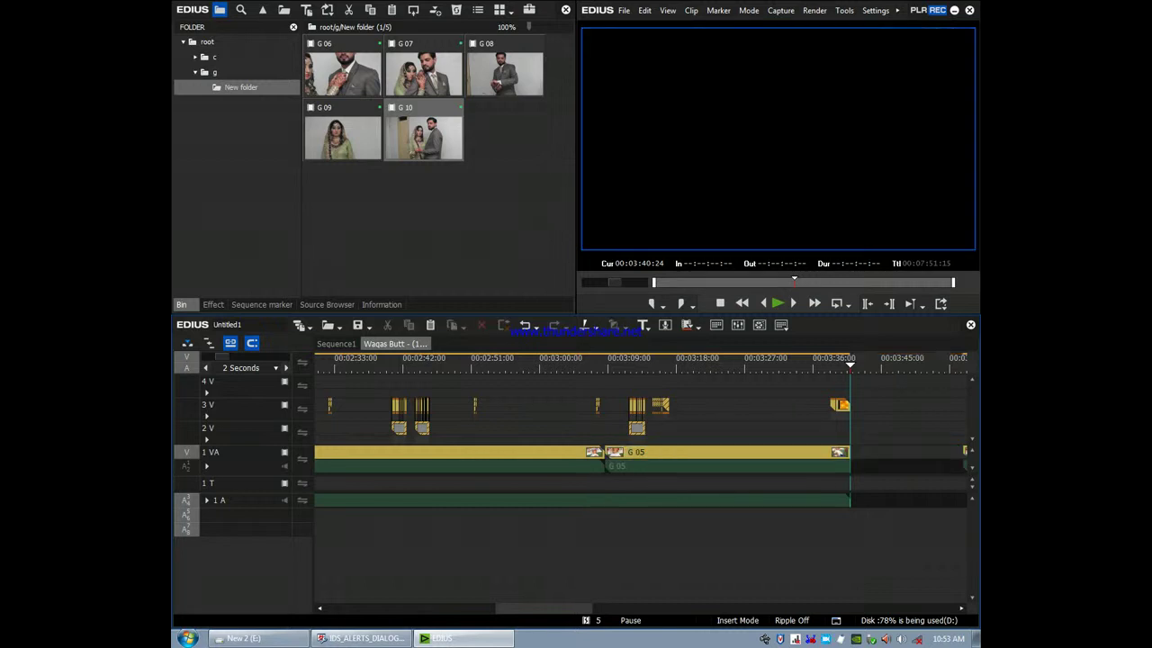
# Return to the beginning of the sequence and scrub through the filled clips and effects up to about 00:01:22
pyautogui.moveTo(849, 364); pyautogui.dragTo(320, 365)
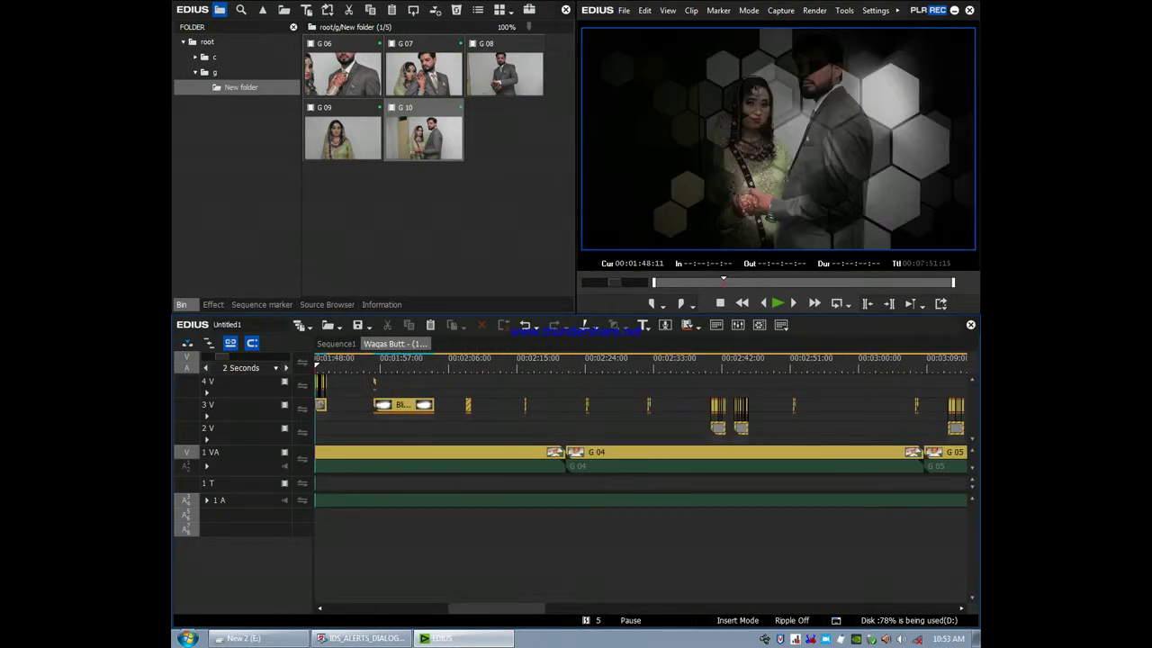
pyautogui.click(268, 454)
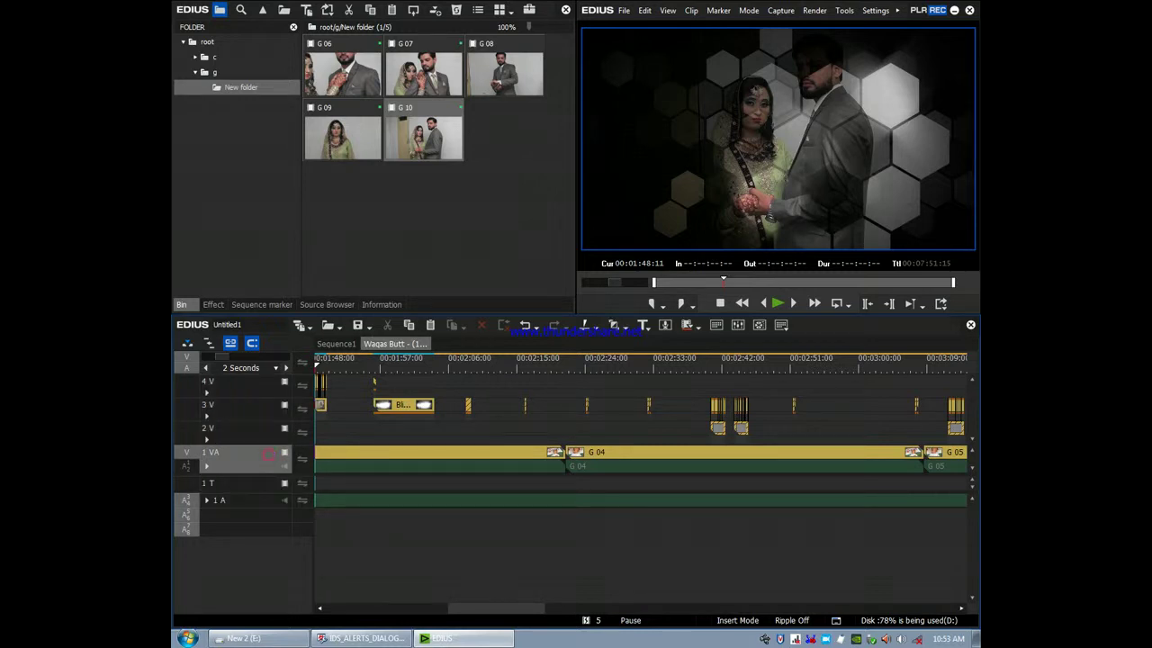
pyautogui.moveTo(523, 607); pyautogui.dragTo(403, 608)
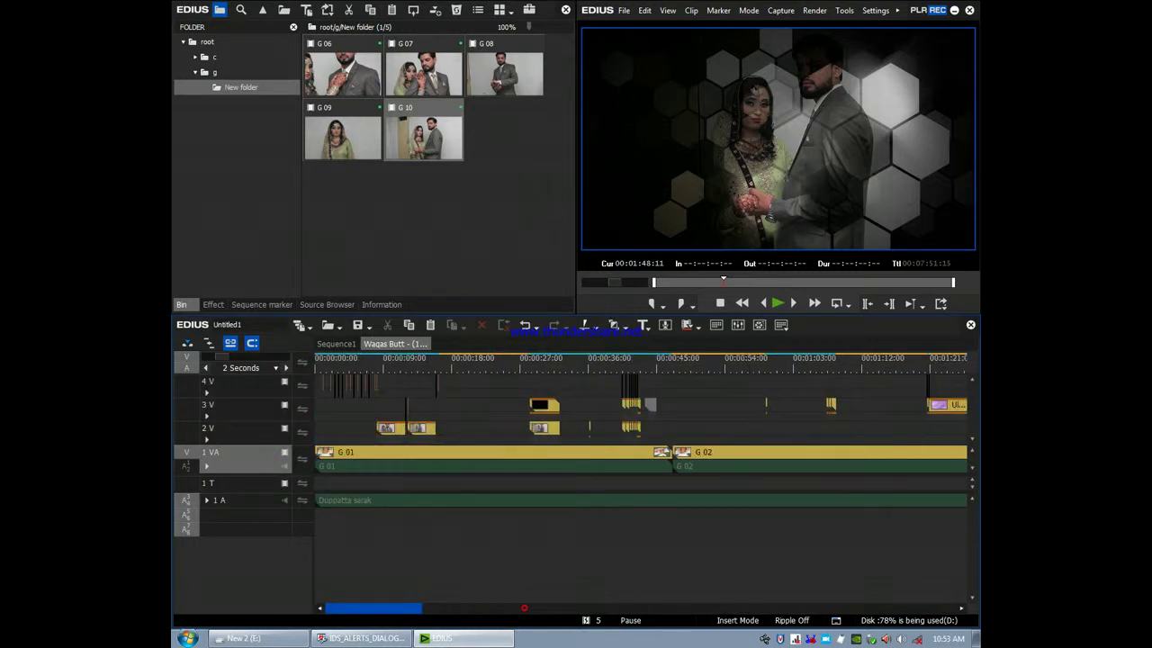
pyautogui.click(341, 455)
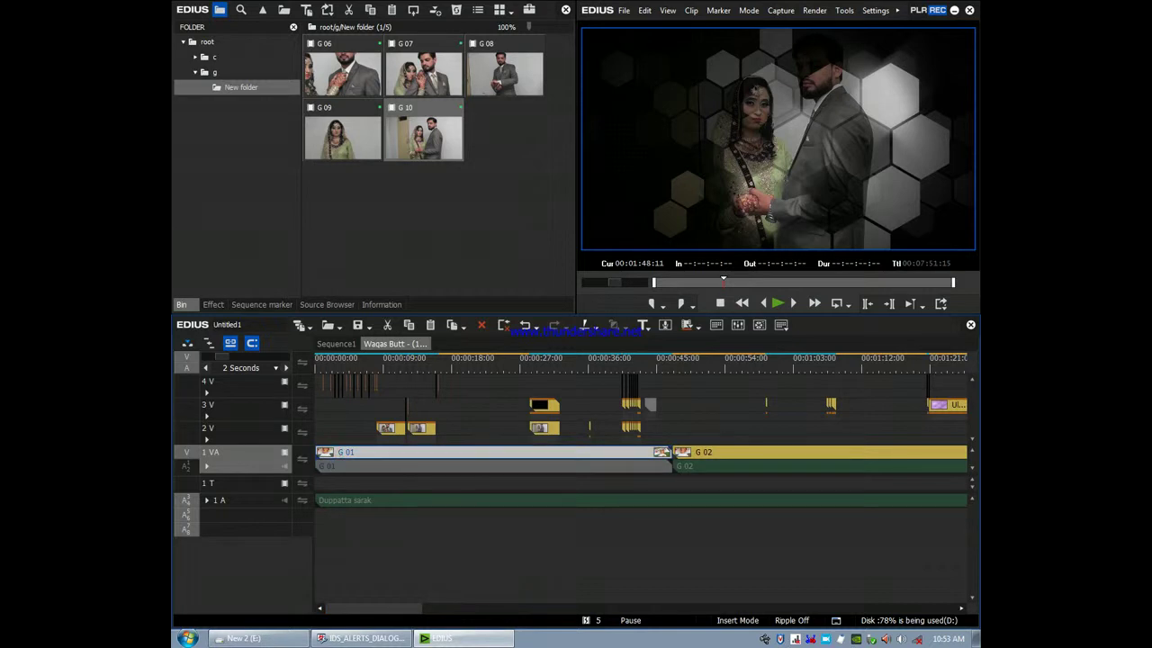
pyautogui.click(390, 429)
pyautogui.moveTo(369, 364); pyautogui.dragTo(408, 365)
pyautogui.moveTo(407, 410); pyautogui.dragTo(436, 435)
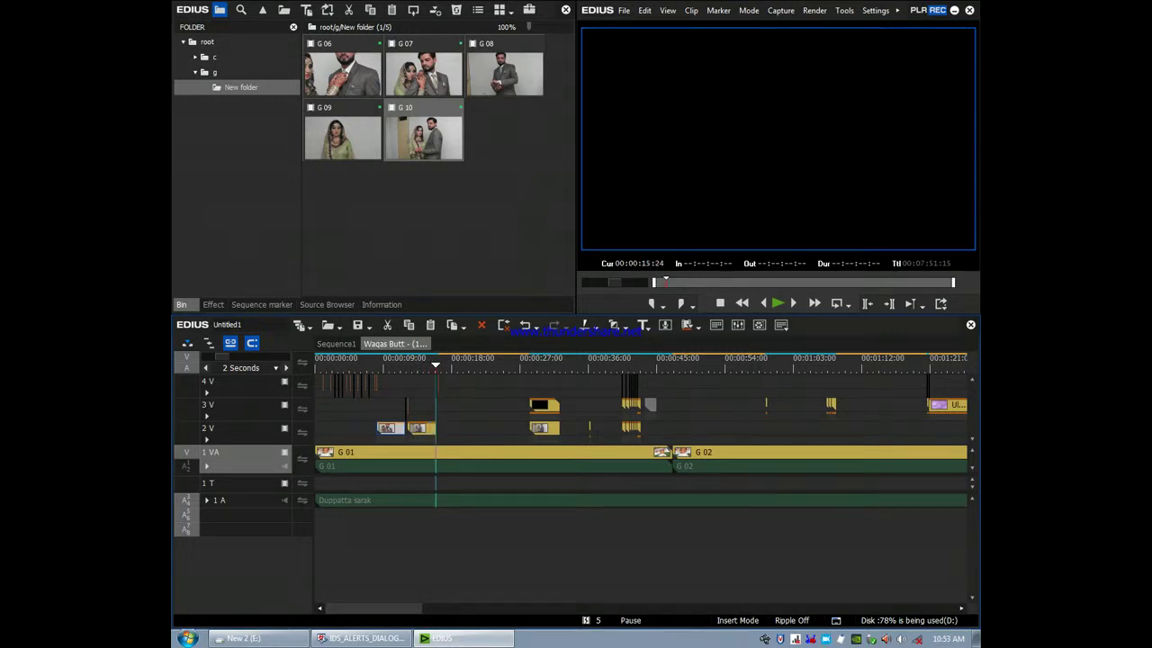
pyautogui.click(541, 365)
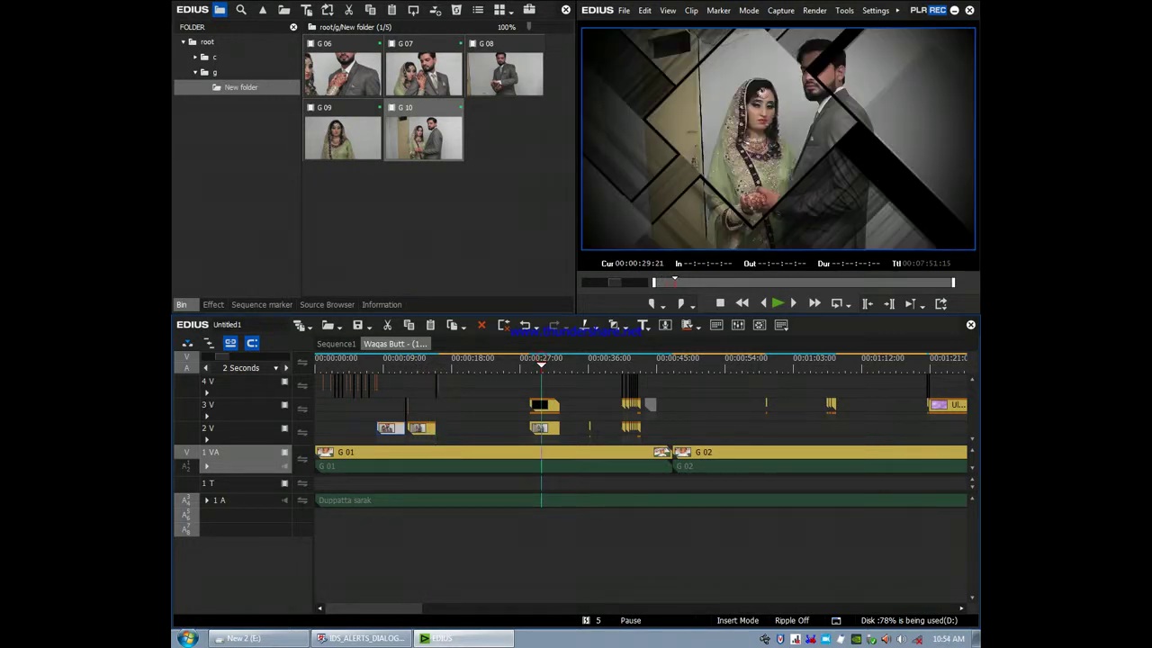
pyautogui.moveTo(541, 365); pyautogui.dragTo(941, 360)
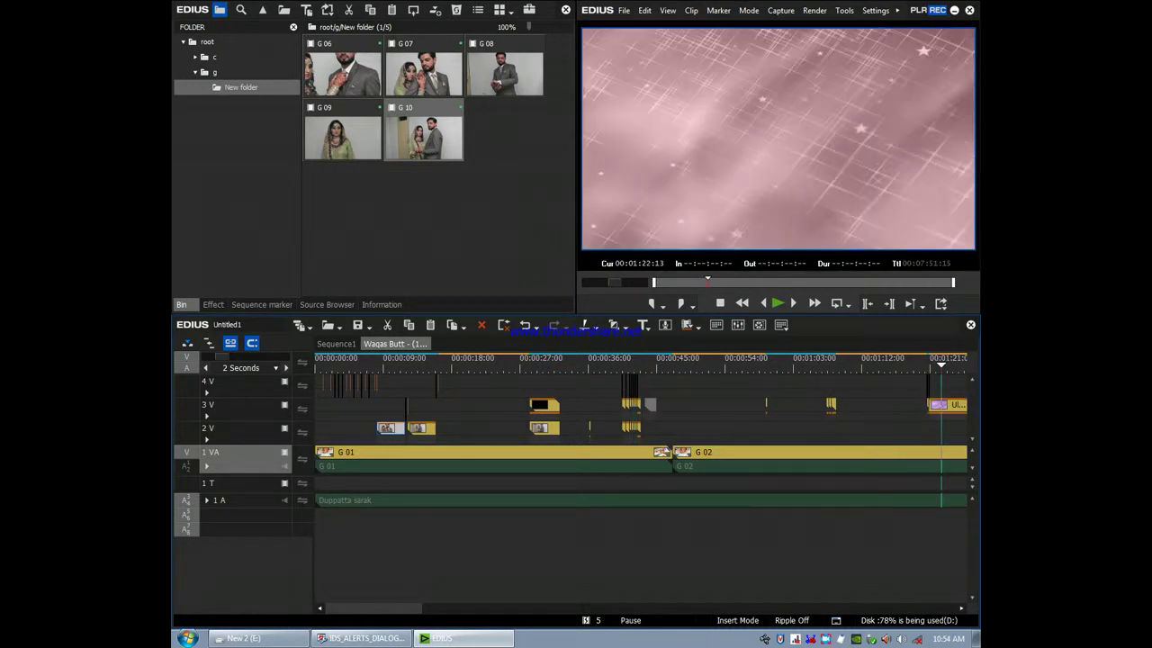
# Scrub the sequence from 00:01:22 to 00:02:51:15 to check the transitions and the remaining placeholders
pyautogui.moveTo(374, 609); pyautogui.dragTo(422, 609)
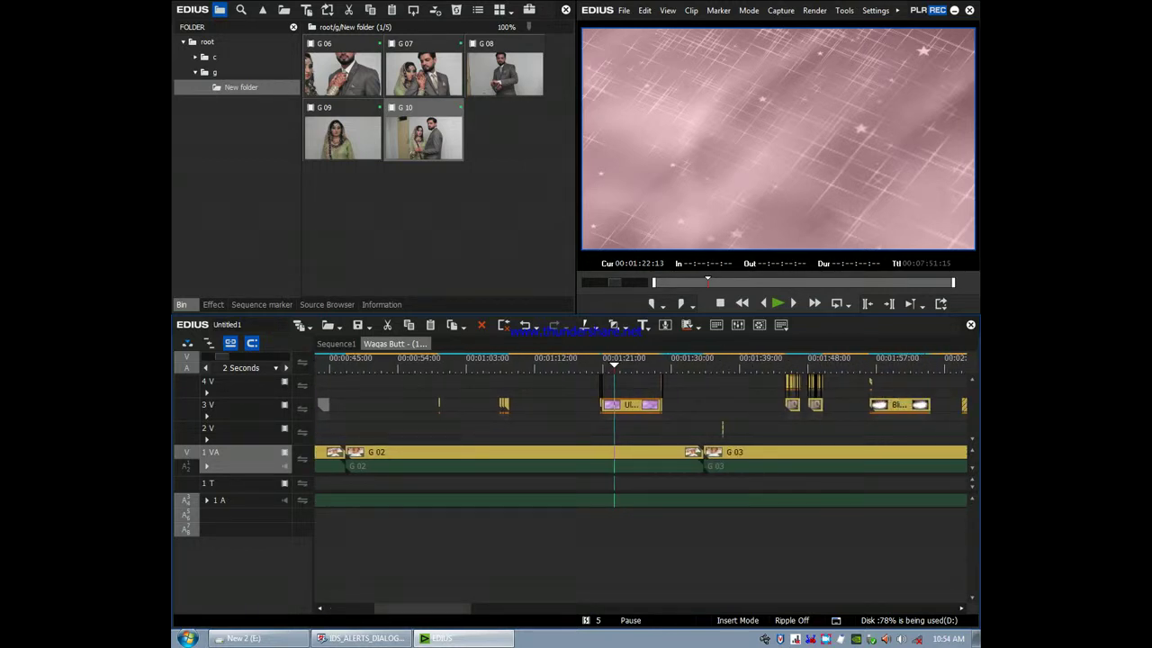
pyautogui.moveTo(614, 360); pyautogui.dragTo(953, 383)
pyautogui.moveTo(422, 608); pyautogui.dragTo(477, 608)
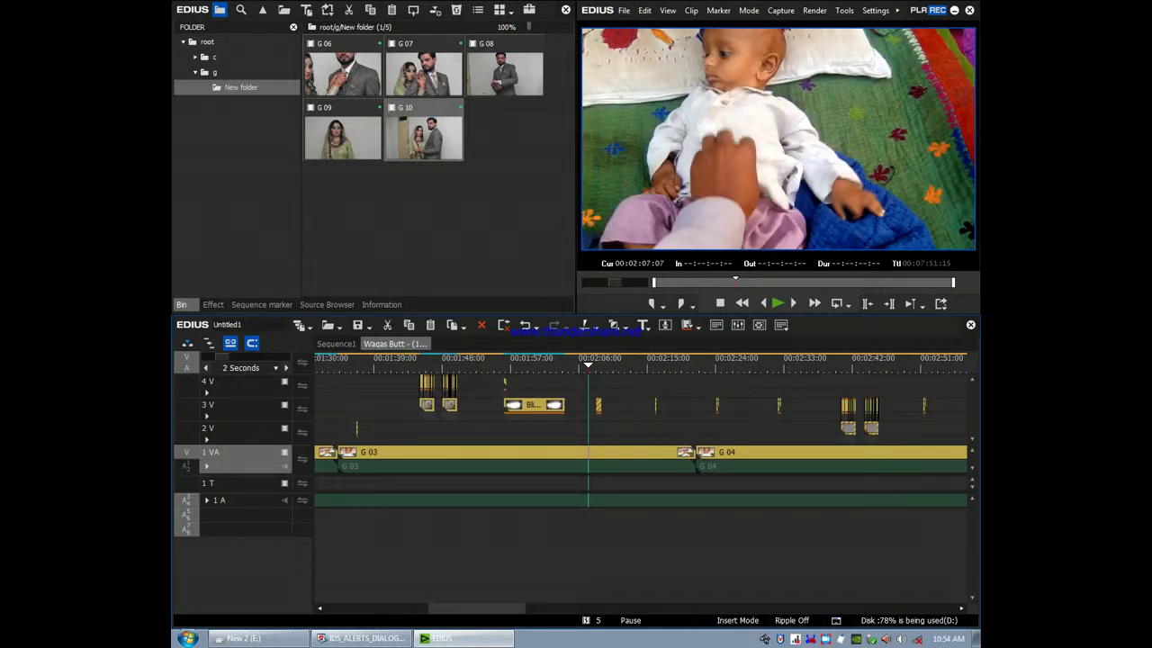
pyautogui.moveTo(588, 409); pyautogui.dragTo(924, 410)
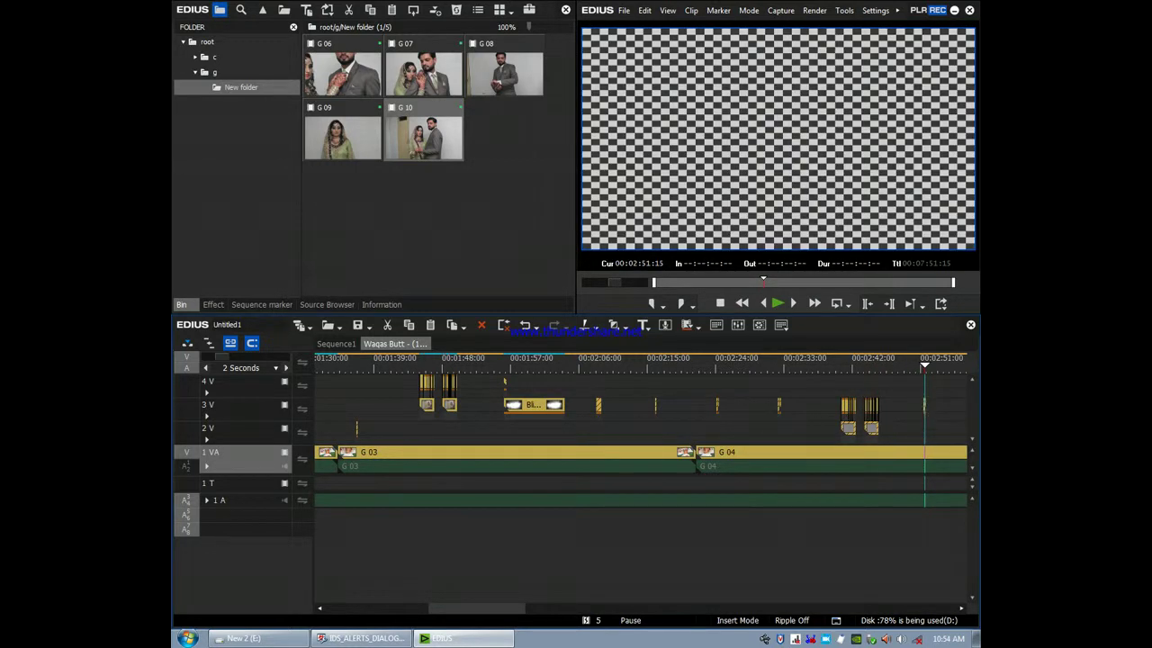
pyautogui.moveTo(455, 608); pyautogui.dragTo(495, 611)
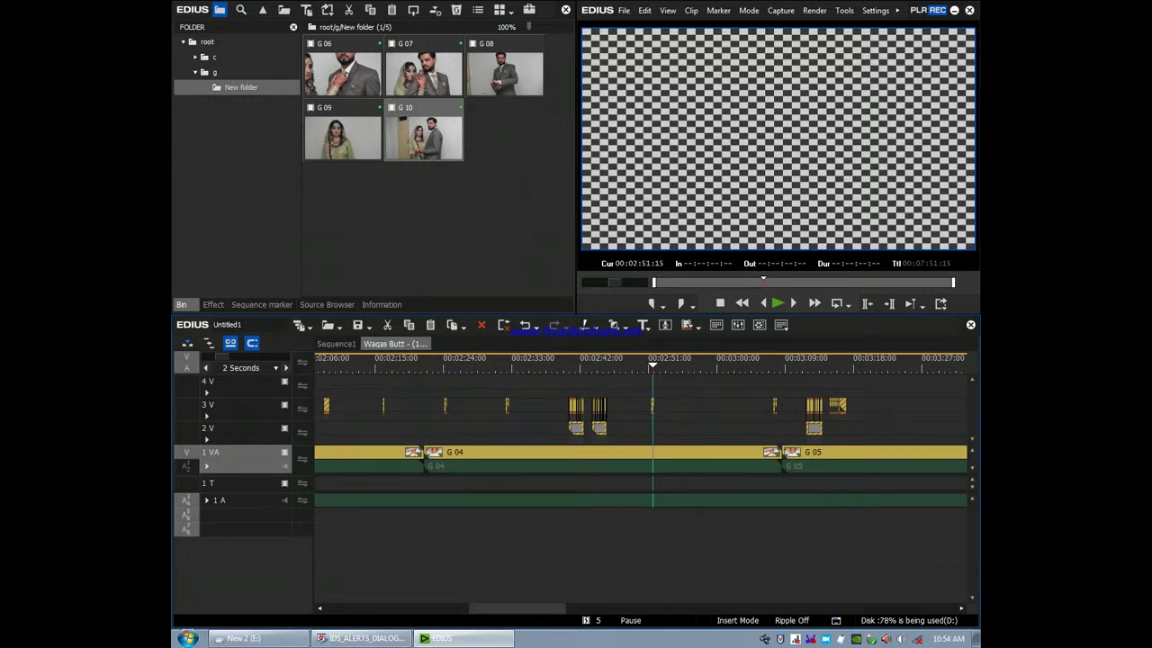
# Replace the G 04 placeholder at about 00:02:44 on the 2 V track with clip G 10 and play through its transition
pyautogui.press('ctrl+KP_Add')
pyautogui.press('ctrl+KP_Add')
pyautogui.press('ctrl+KP_Add')
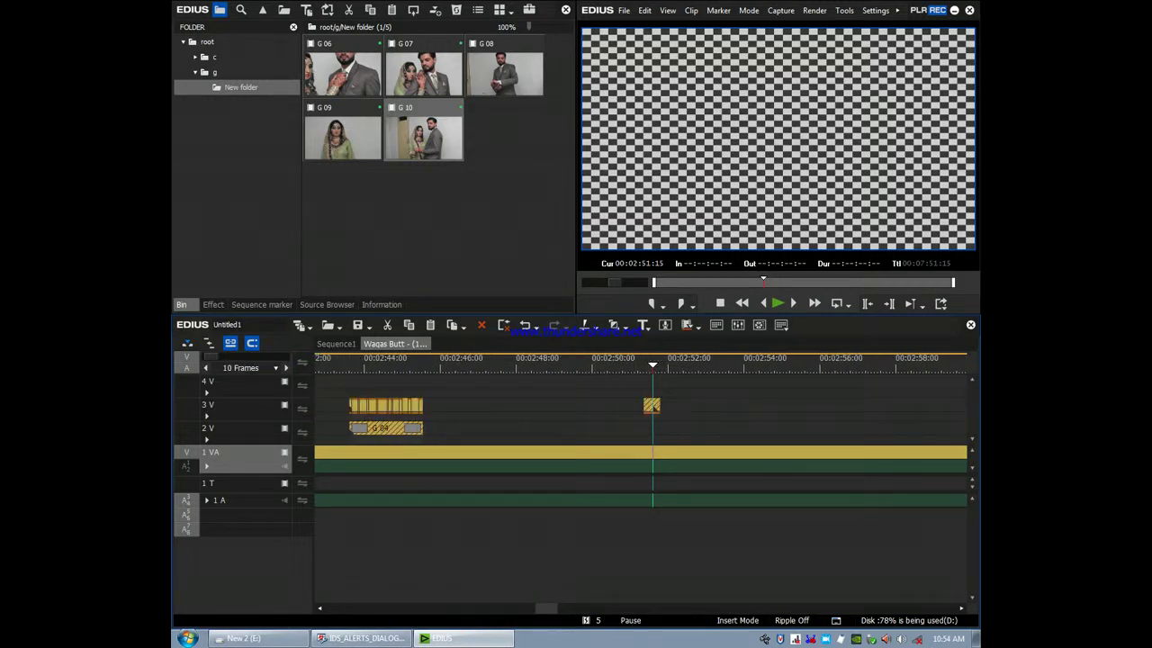
pyautogui.click(341, 363)
pyautogui.click(378, 429)
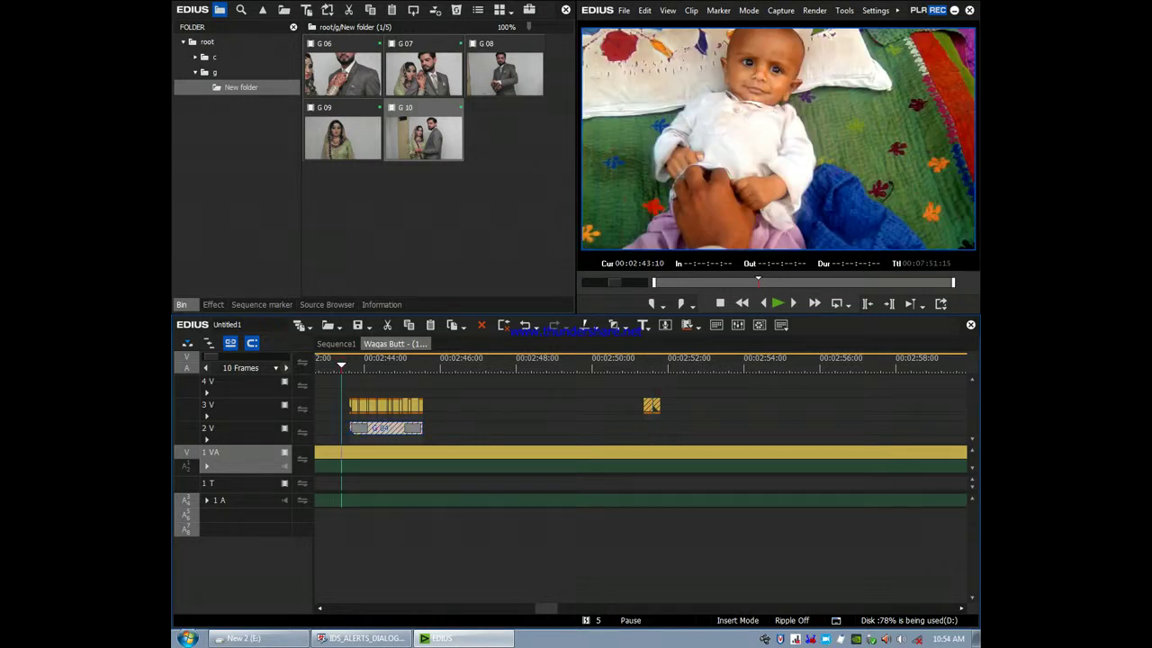
pyautogui.hotkey('shift', 'r')
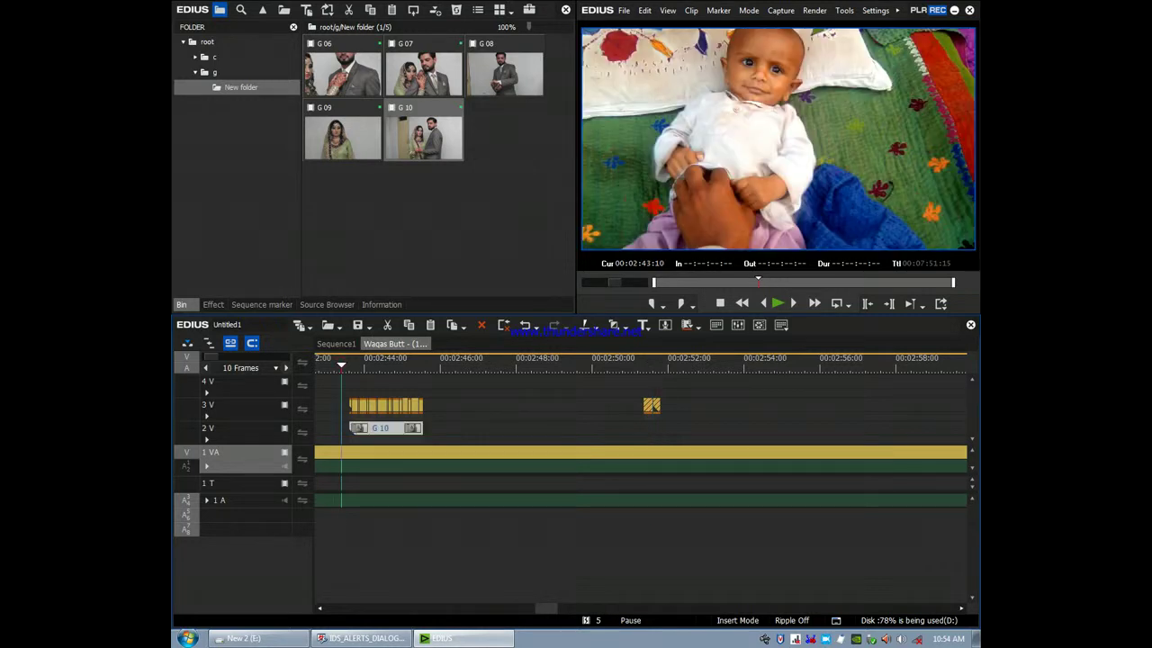
pyautogui.press('space')
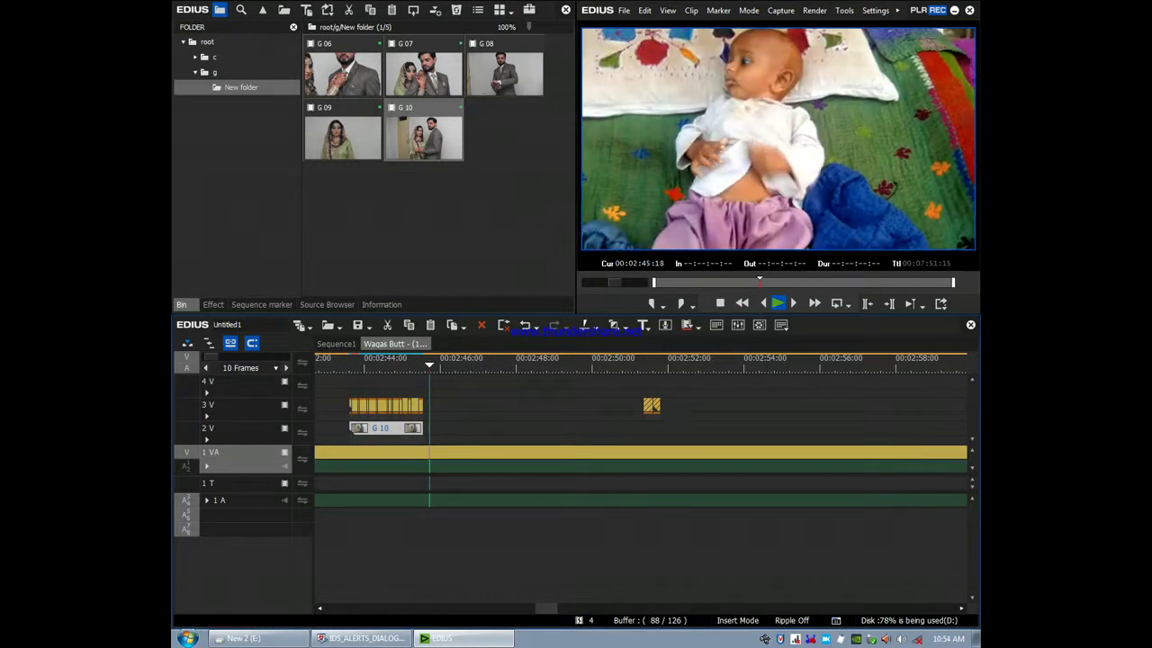
pyautogui.press('space')
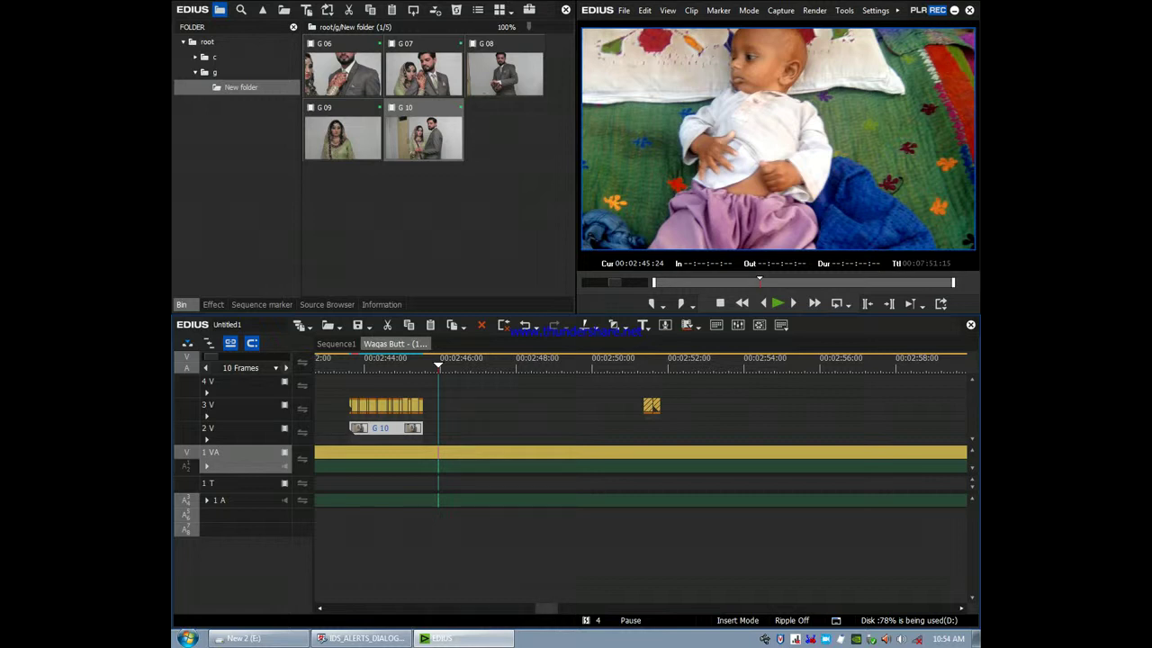
# Delete the surplus clips G 06 to G 10 on the 1 VA track after the end of the song
pyautogui.scroll(-5, 640, 459)
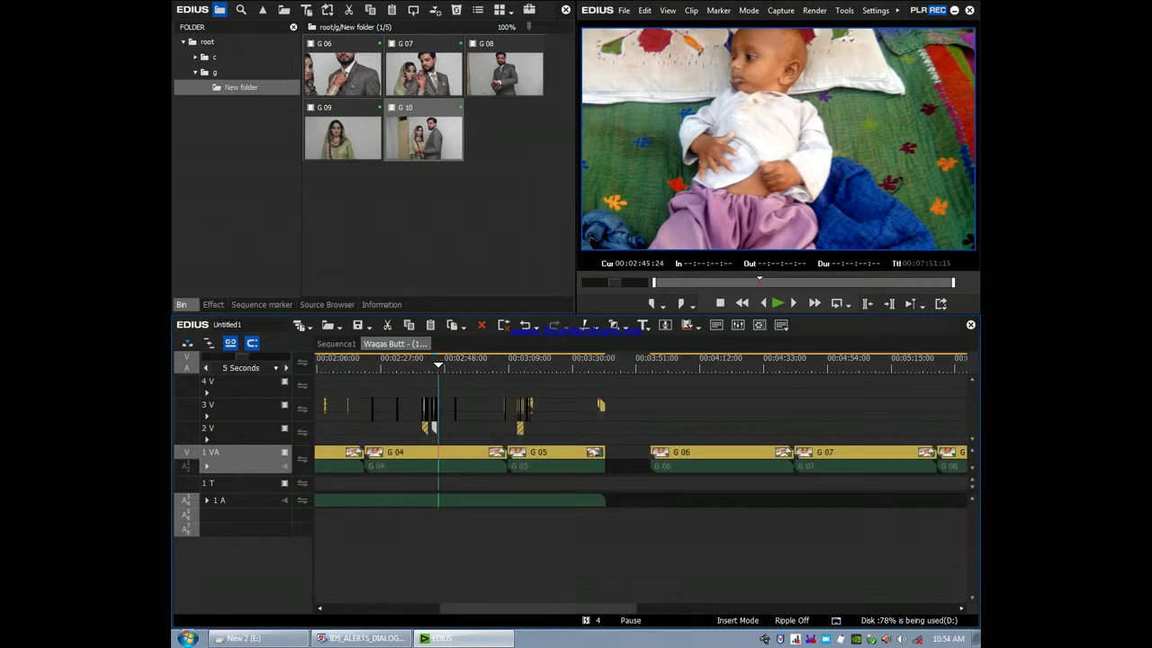
pyautogui.hotkey('ctrl', '-')
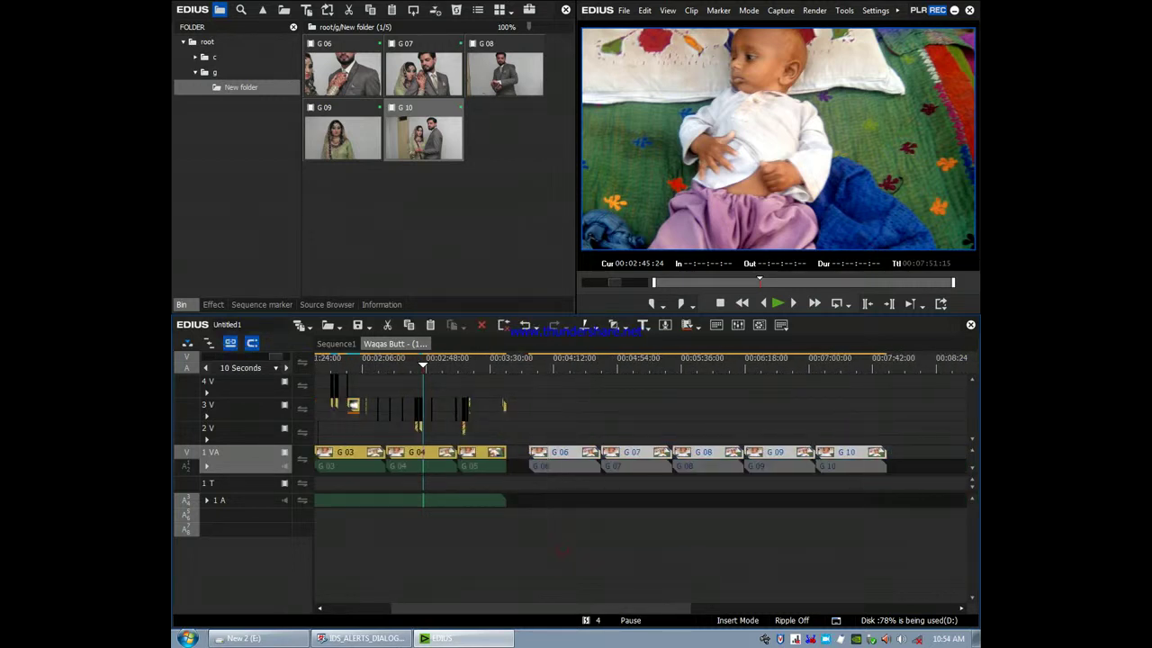
pyautogui.press('Delete')
# Go to the end of the sequence and play its closing section up to 00:03:39:20
pyautogui.press('End')
pyautogui.moveTo(507, 365)
pyautogui.mouseDown()
pyautogui.moveTo(492, 365)
pyautogui.moveTo(502, 364)
pyautogui.mouseUp()
pyautogui.press('space')
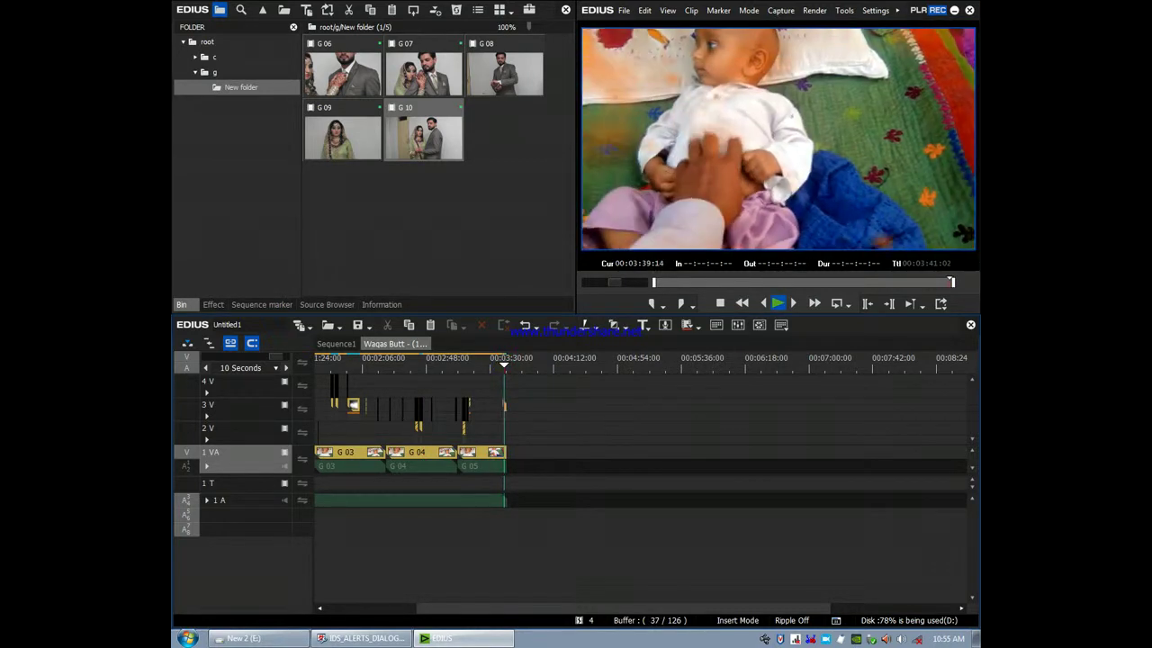
pyautogui.press('space')
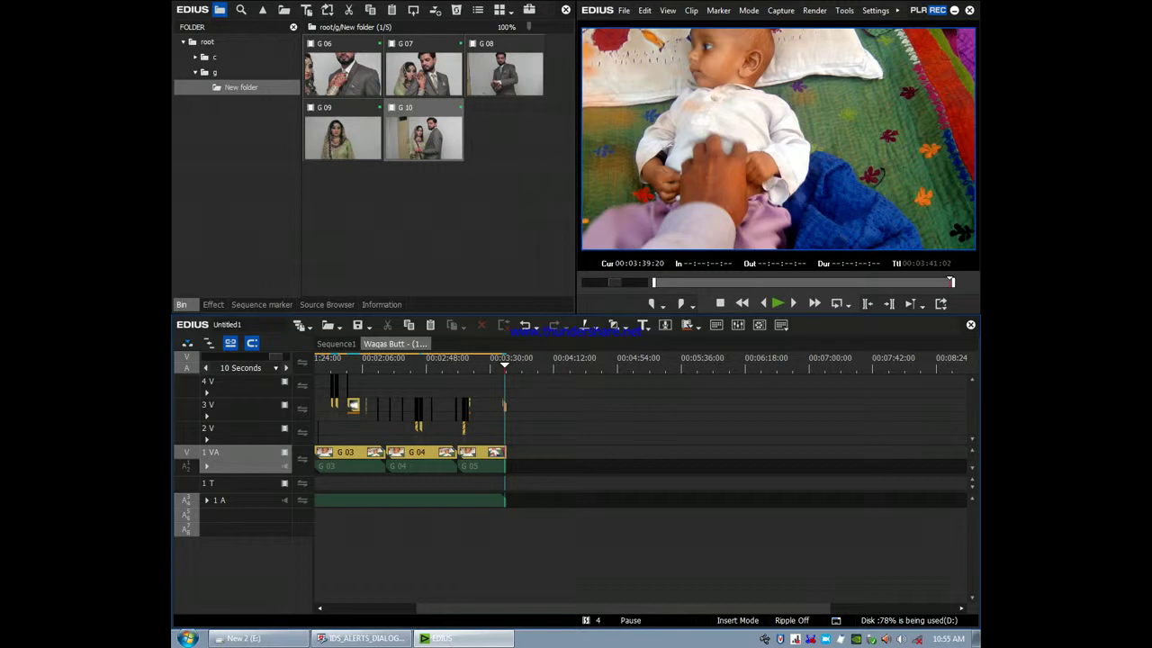